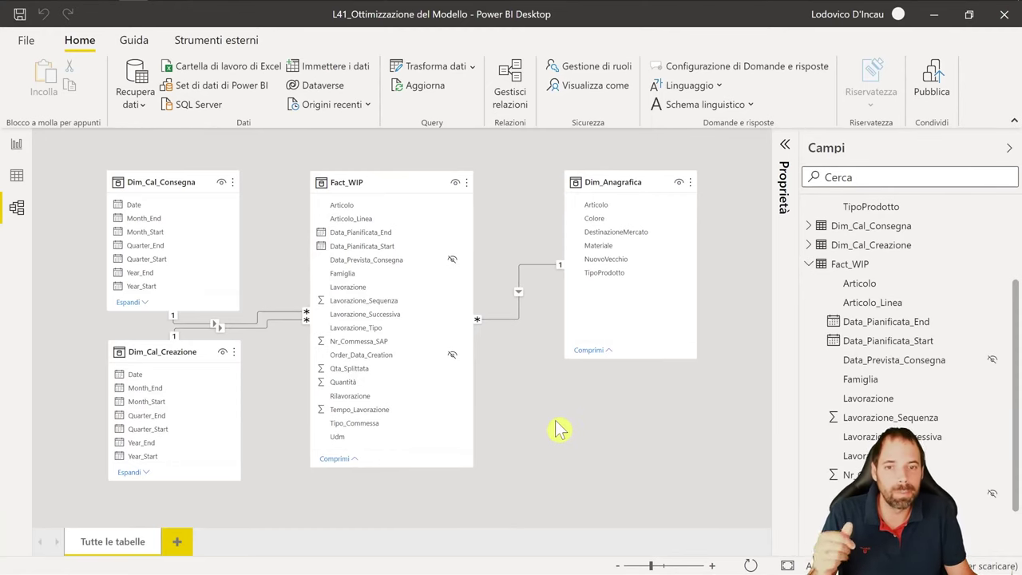
- Inspect the Dim_Cal_Consegna, Dim_Cal_Creazione, Fact_WIP and Dim_Anagrafica table cards in Model view
left_click(152, 195)
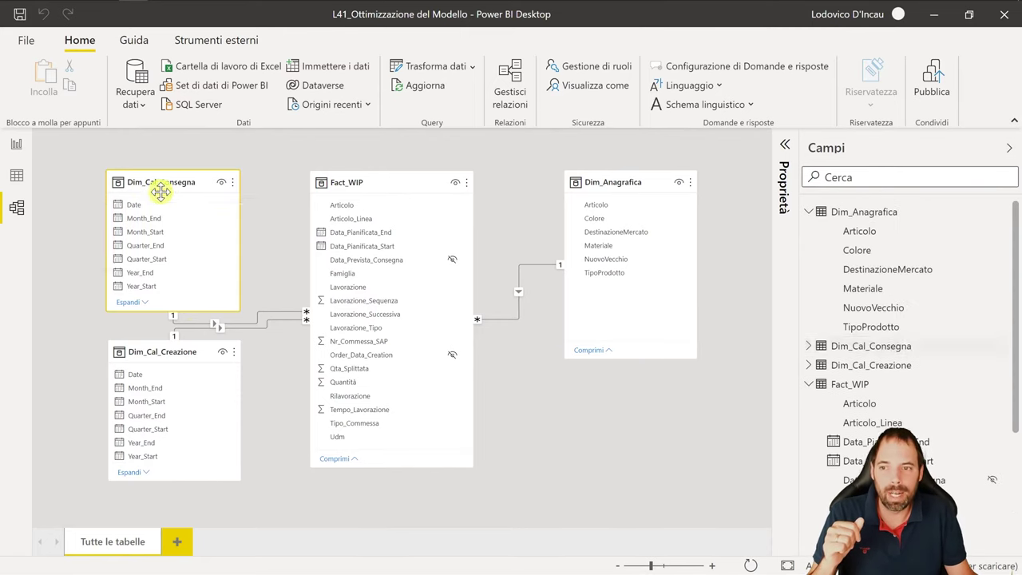
left_click(189, 356)
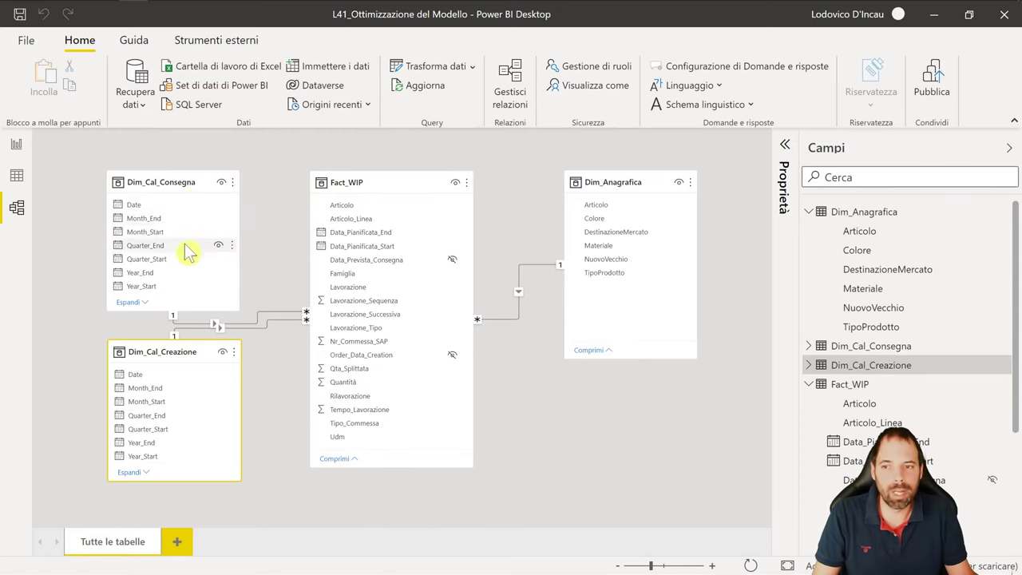
left_click(382, 183)
left_click(586, 191)
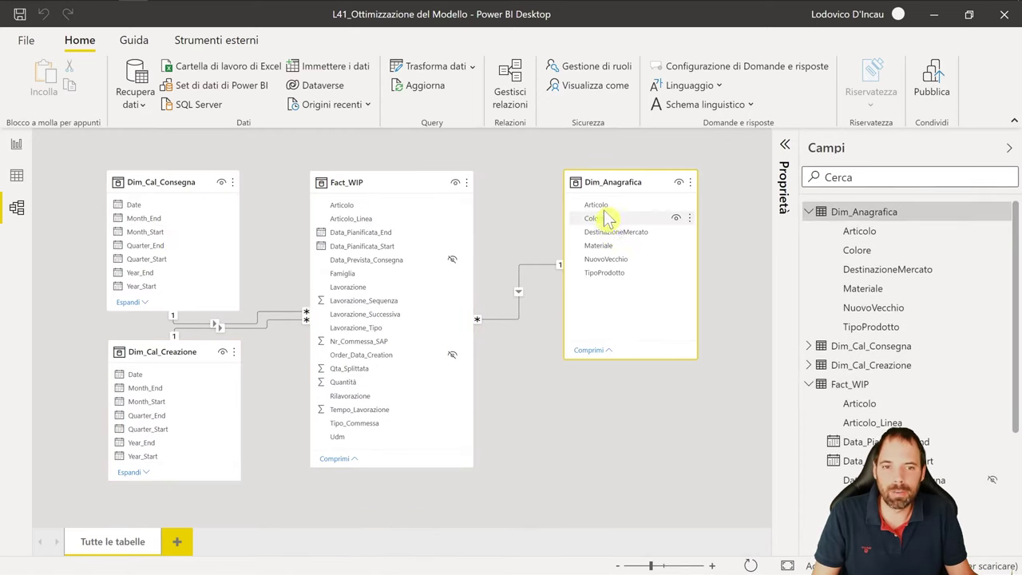
left_click(600, 205)
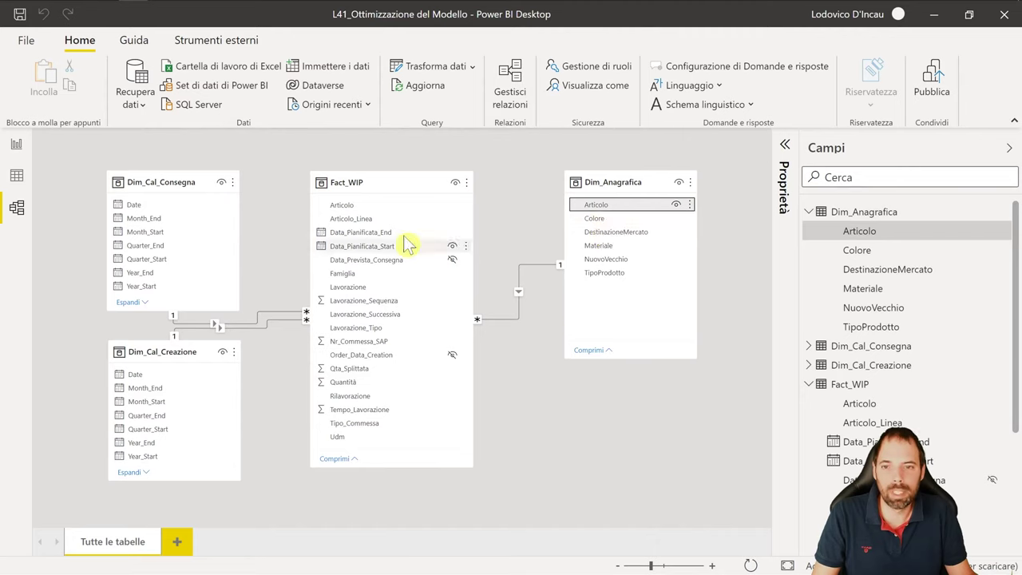
- Review Fact_WIP's Articolo, Articolo_Linea, Famiglia and Lavorazione fields and nudge Dim_Anagrafica slightly left
left_click(375, 206)
left_click(373, 219)
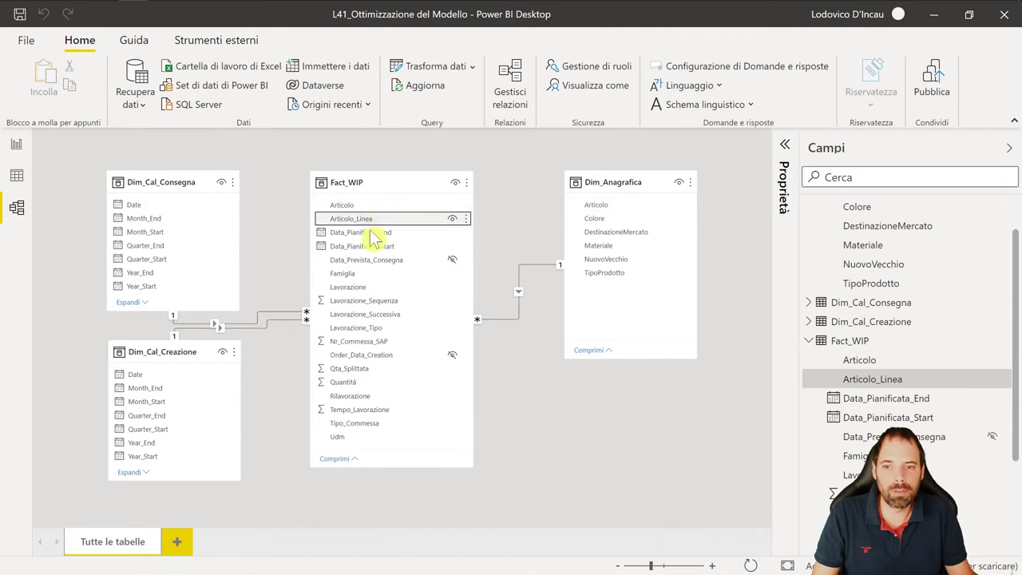
left_click(383, 273)
left_click(383, 287)
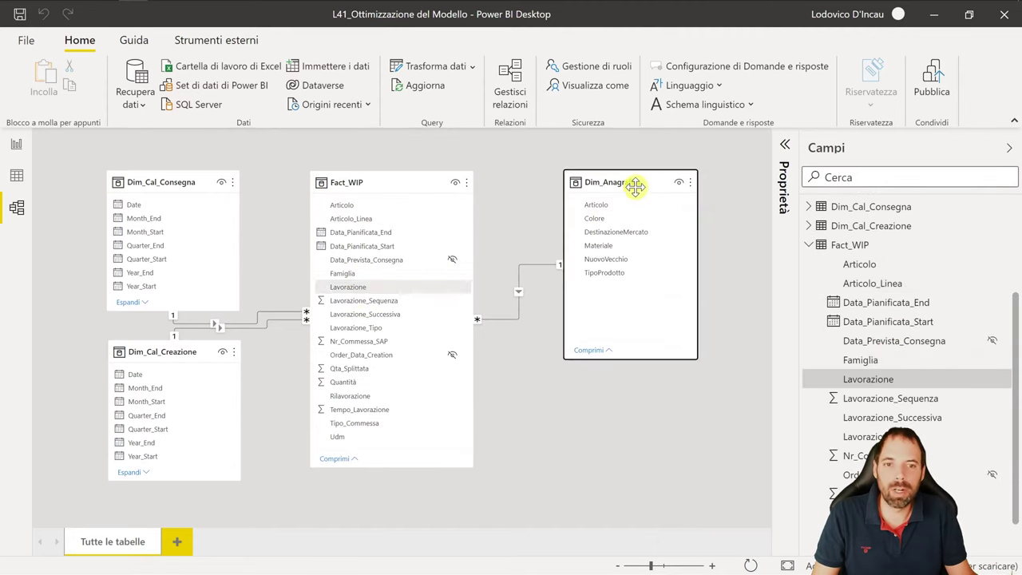
left_click_drag(634, 186, 616, 198)
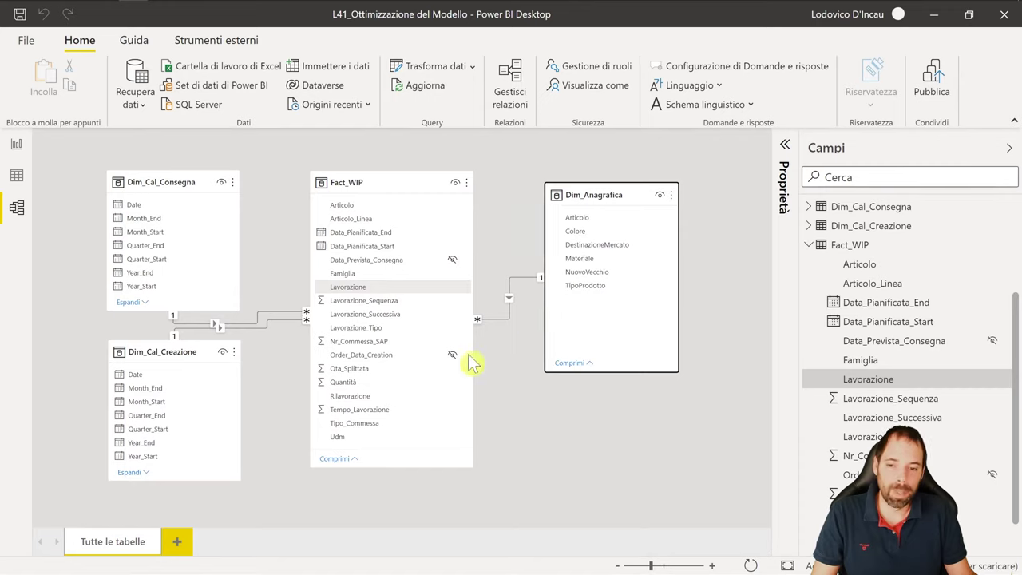
- Check Fact_WIP's Tipo_Commessa field, then launch Power Query Editor with Trasforma dati
left_click(344, 423)
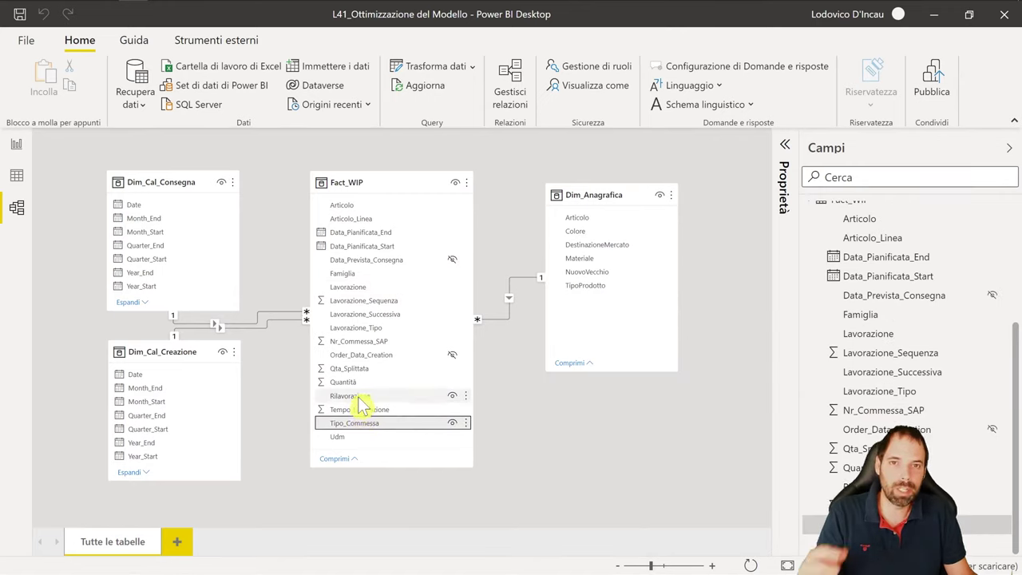
left_click(533, 421)
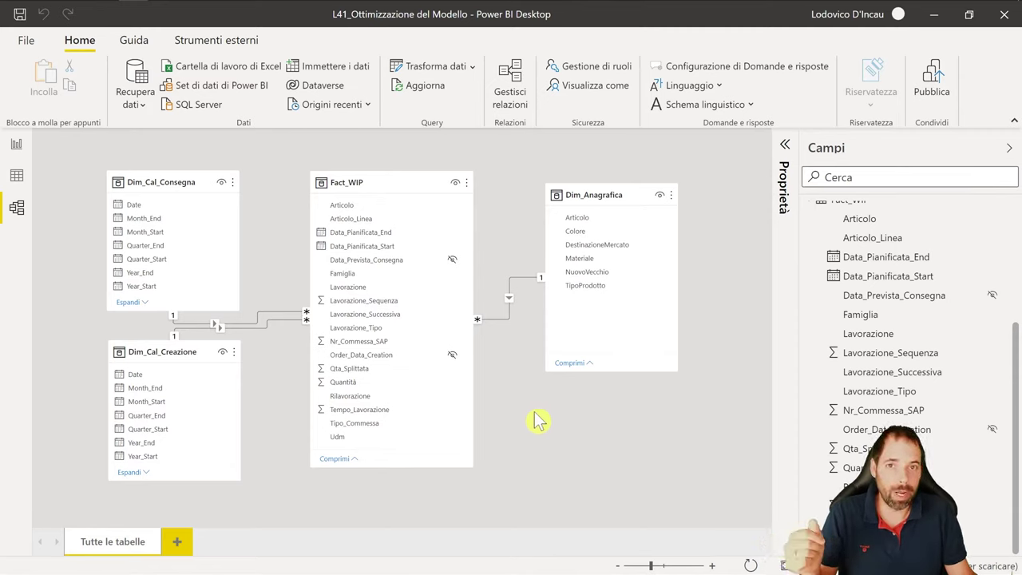
left_click(441, 71)
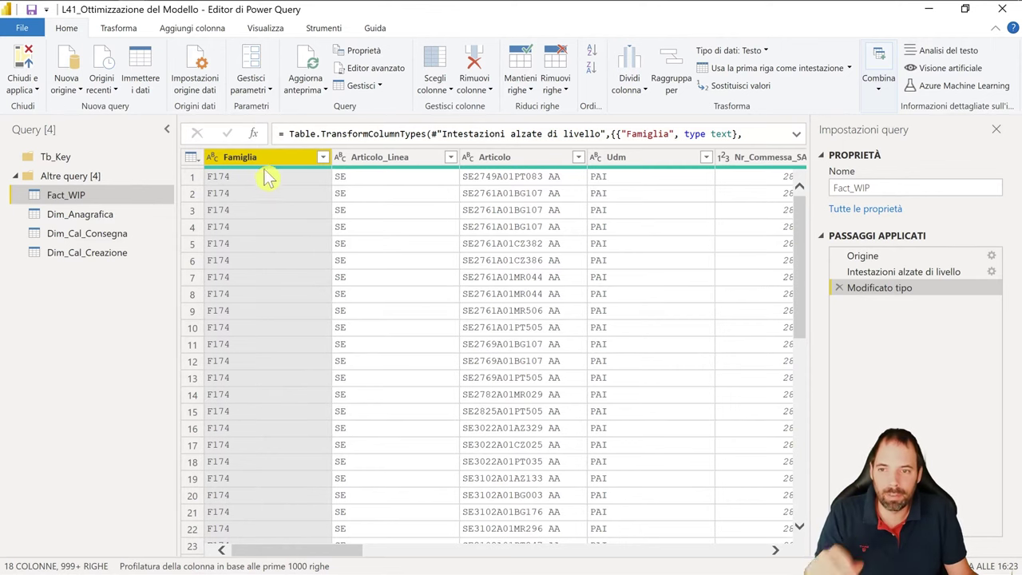
- Select the Articolo_Linea and Udm columns, then start a Merge di query from Dim_Anagrafica
left_click(368, 157, "ctrl")
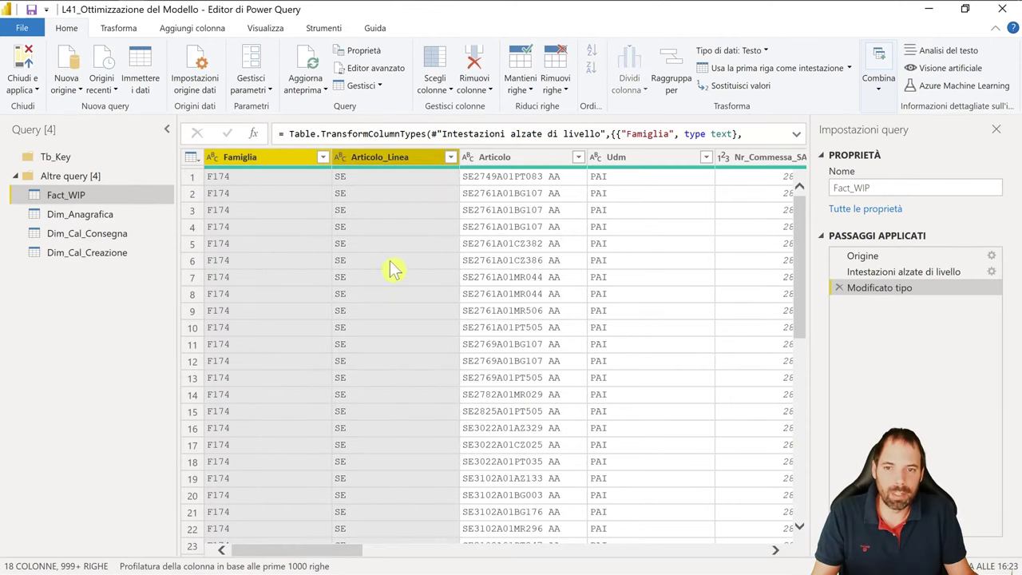
left_click(622, 158, "ctrl")
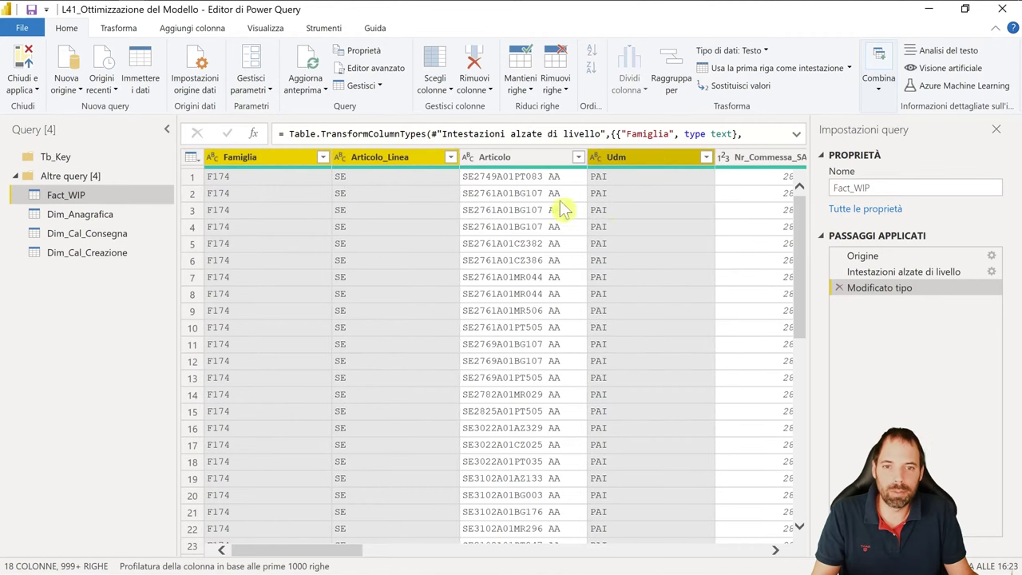
left_click(85, 217)
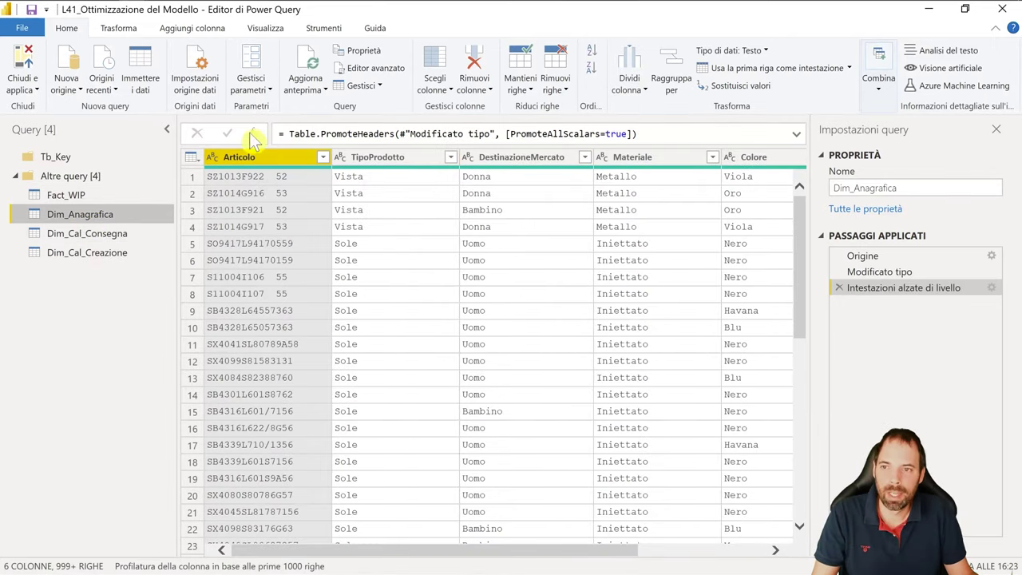
left_click(878, 76)
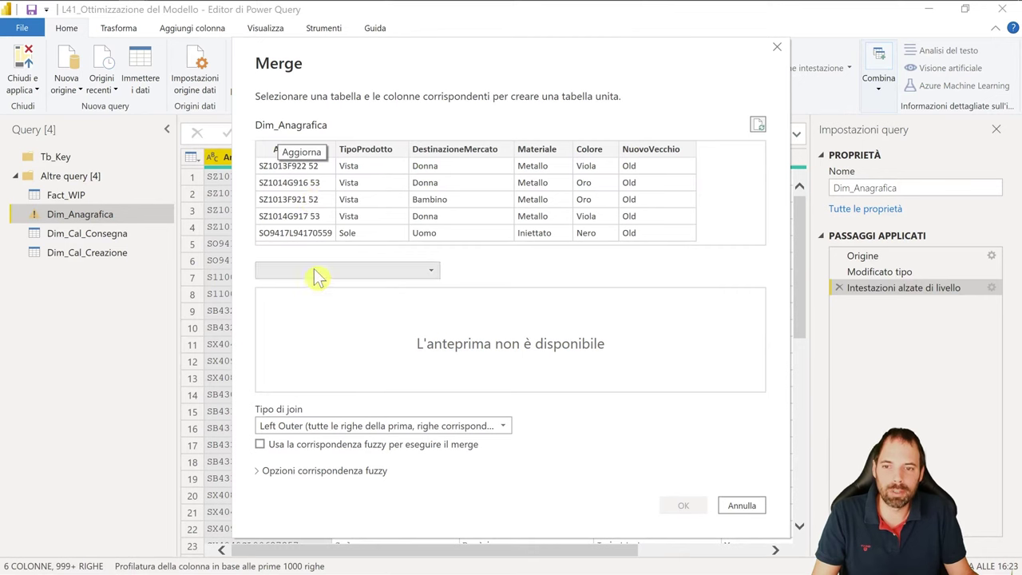
- Merge Fact_WIP into Dim_Anagrafica, matching on the Articolo column in both tables
left_click(316, 271)
left_click(325, 339)
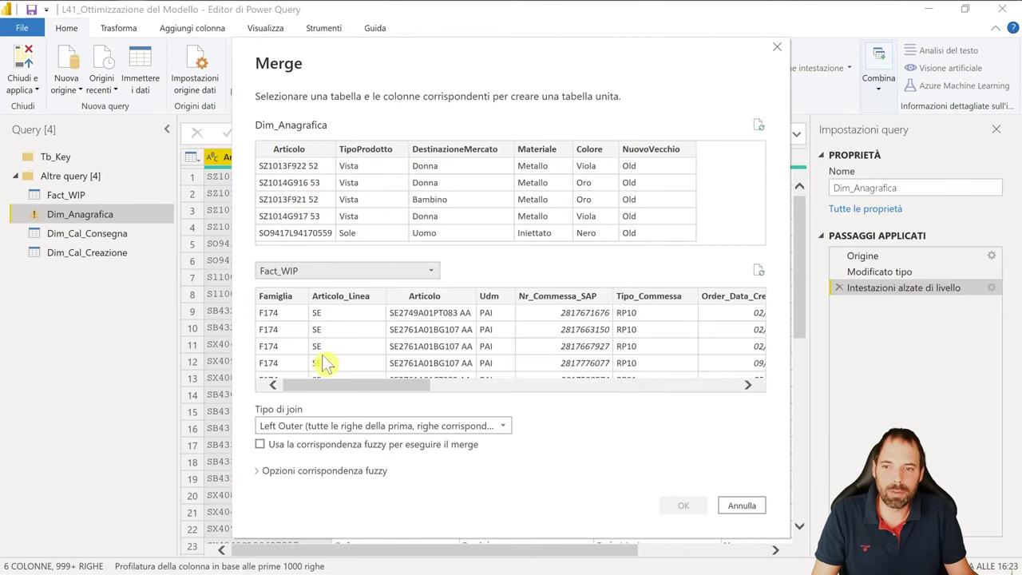
left_click(431, 297)
left_click(307, 151)
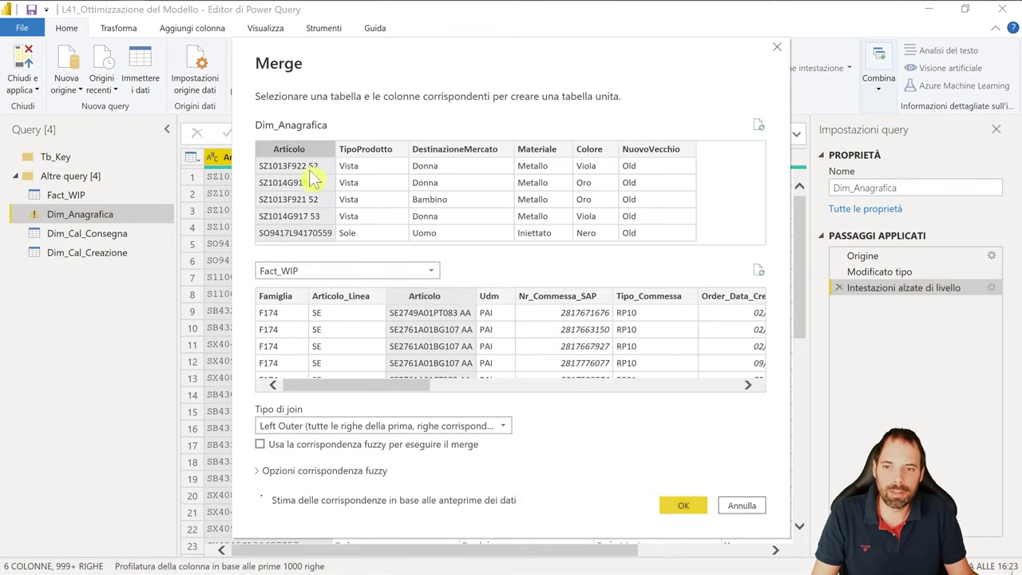
left_click(687, 505)
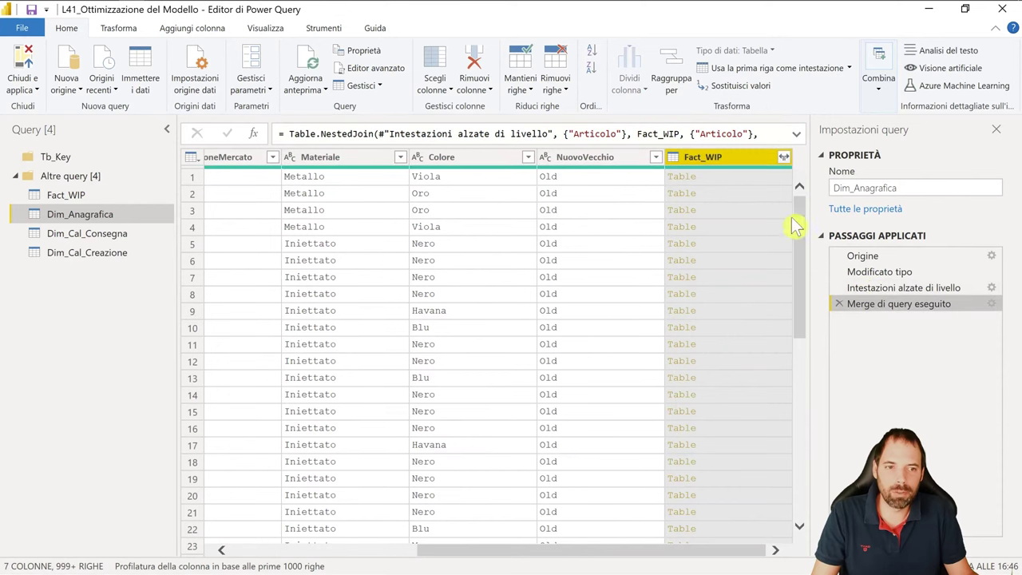
- Expand Famiglia, Articolo_Linea and Udm from Fact_WIP without prefixes, then reopen the merge settings
left_click(784, 158)
left_click(554, 238)
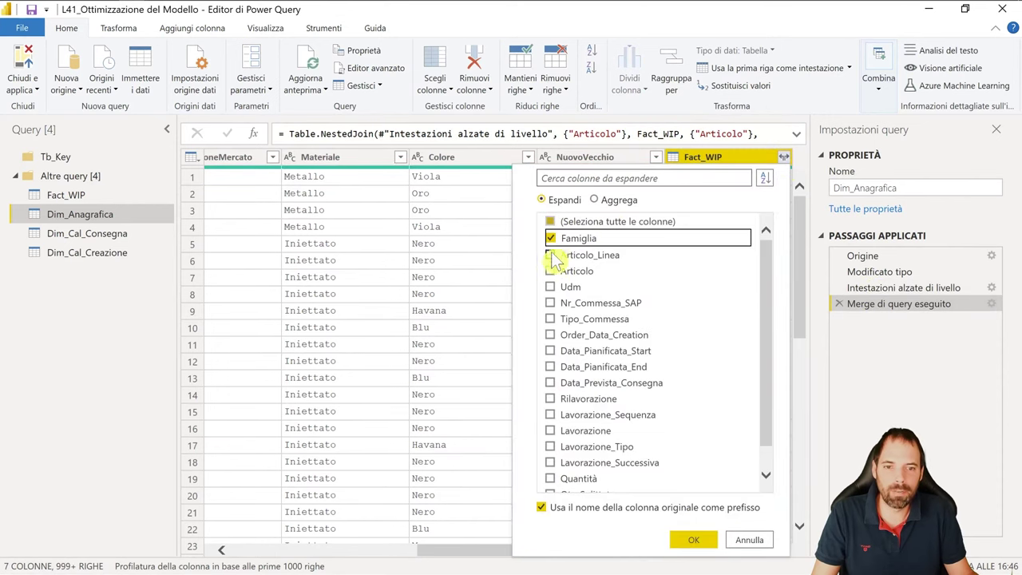
left_click(550, 254)
left_click(550, 287)
left_click(616, 510)
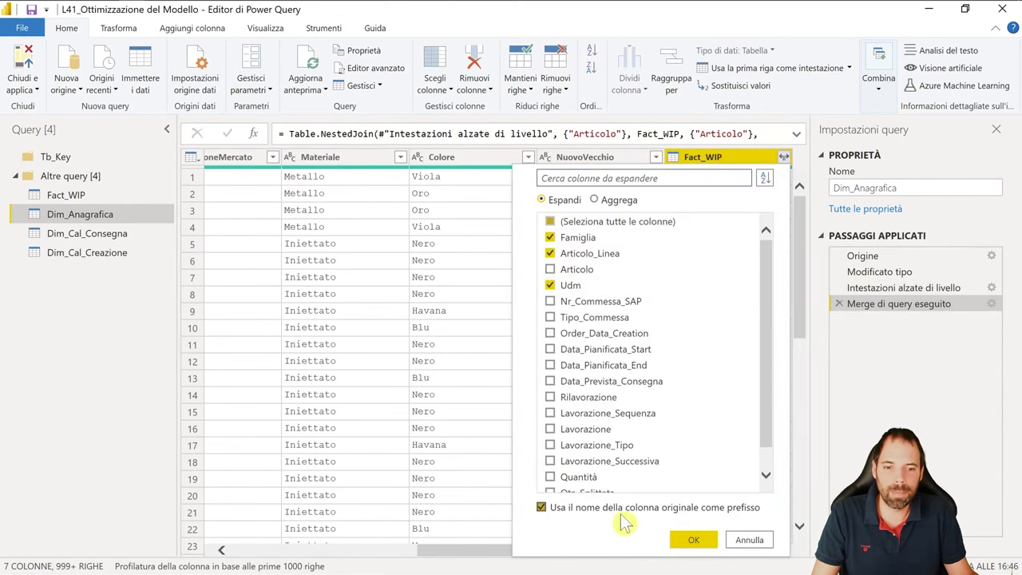
left_click(695, 537)
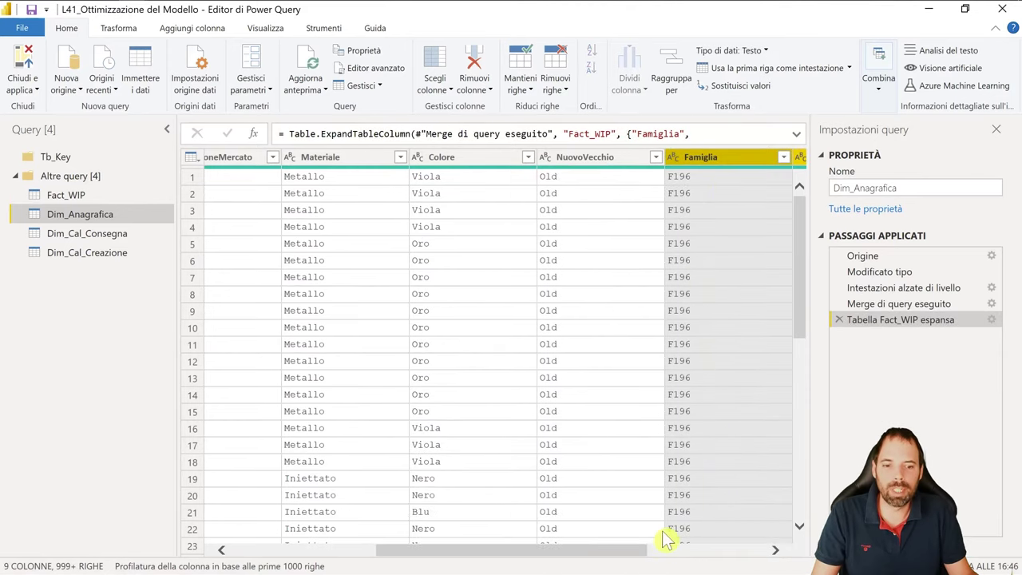
left_click_drag(667, 549, 790, 552)
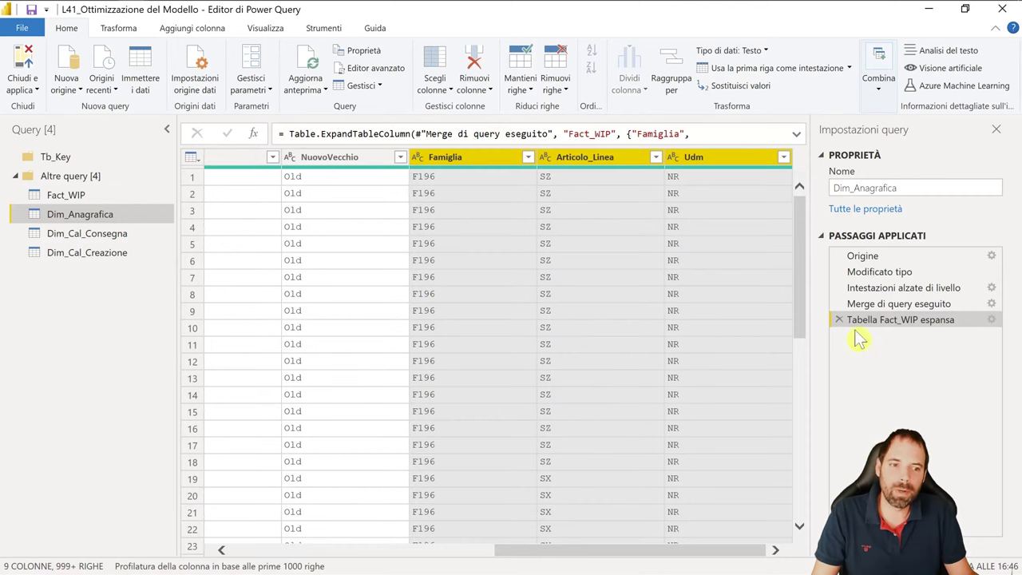
left_click(982, 306)
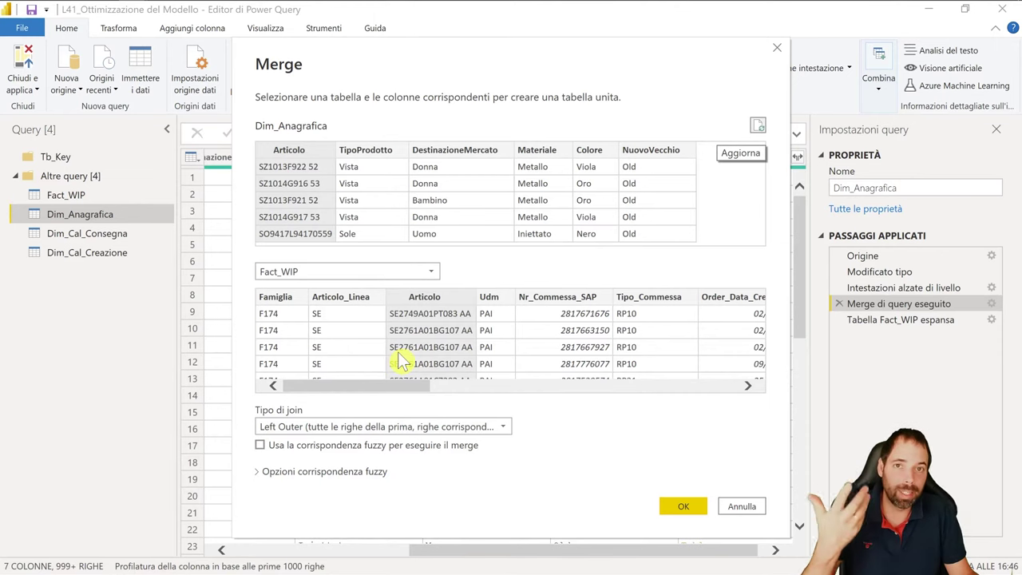
- Cancel the merge settings and preview the nested Fact_WIP rows for articles in rows 1 to 8
left_click(760, 505)
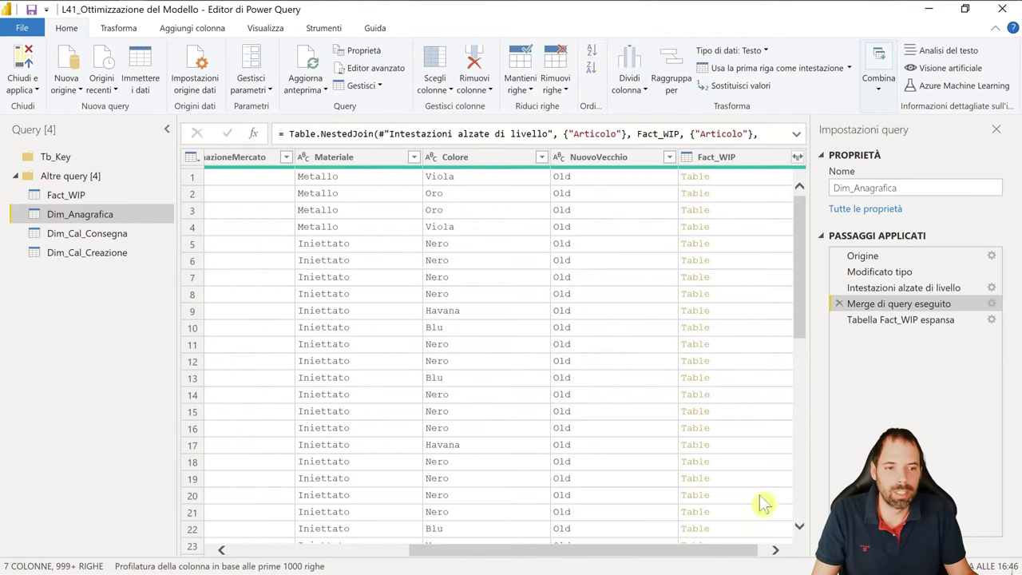
left_click(727, 182)
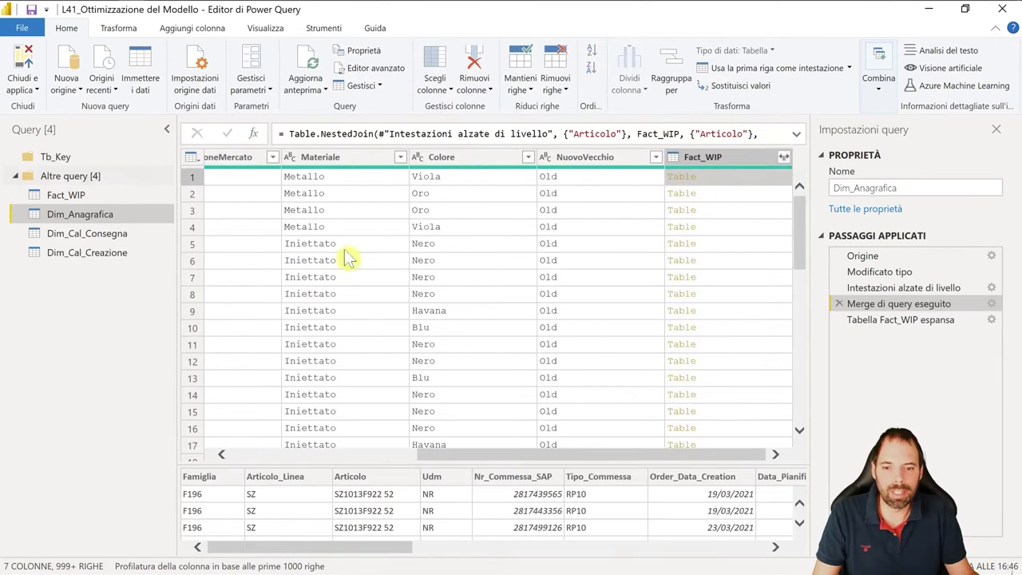
left_click_drag(385, 464, 383, 385)
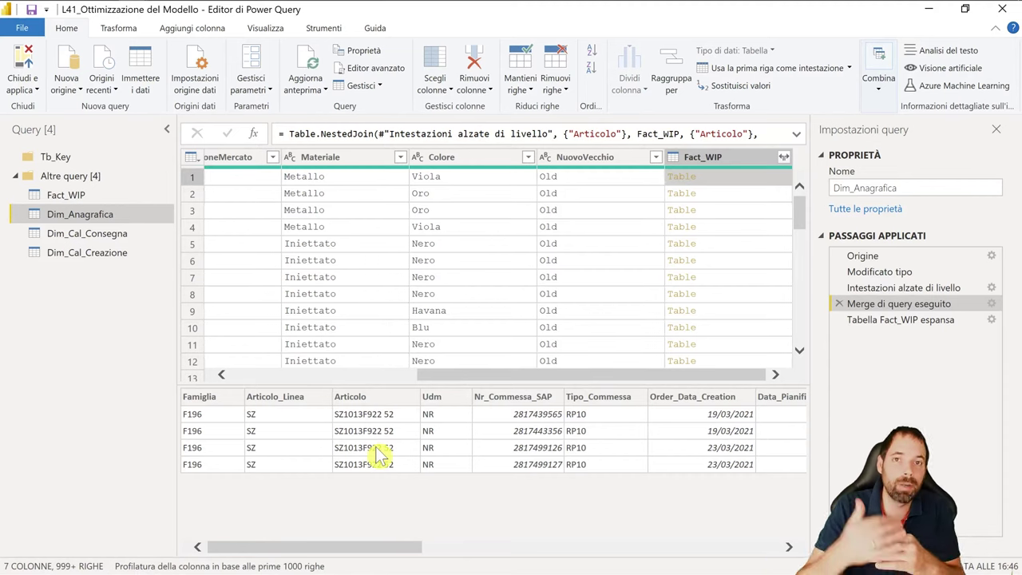
left_click(741, 210)
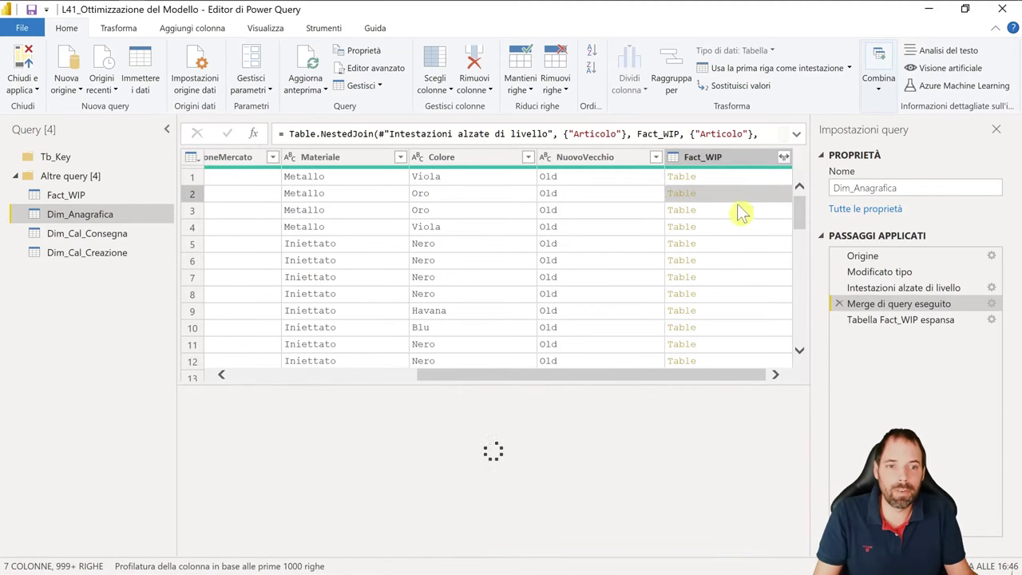
left_click(725, 243)
left_click(722, 277)
left_click(723, 294)
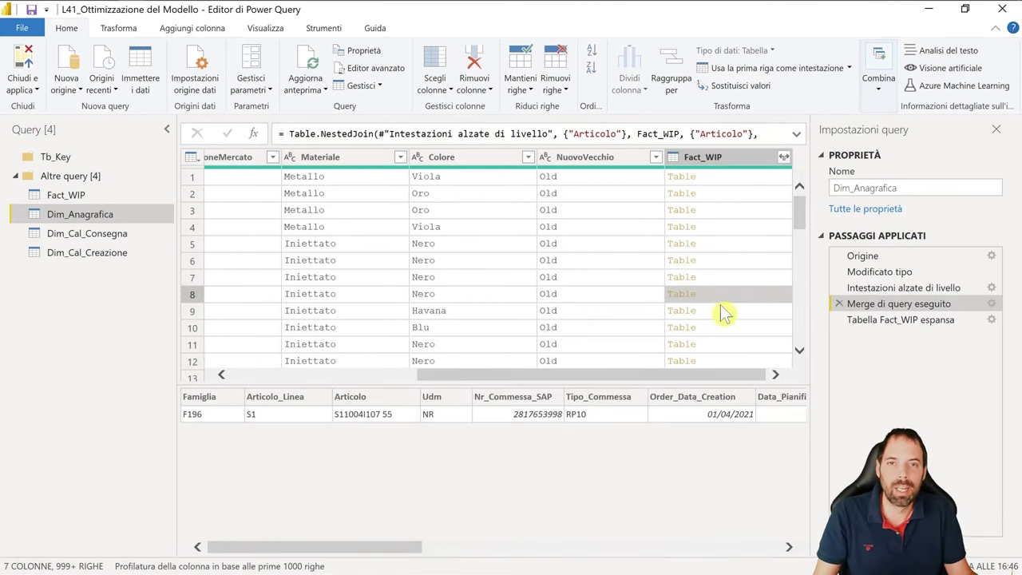
left_click(718, 193)
- Return to the expanded-columns step, then switch to the Fact_WIP query
left_click(878, 319)
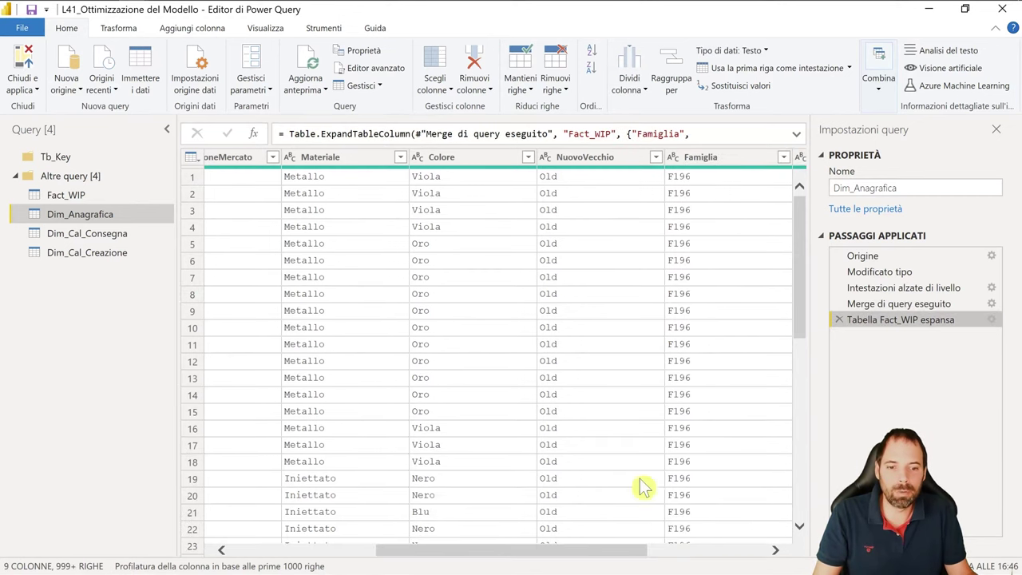
left_click_drag(634, 550, 294, 558)
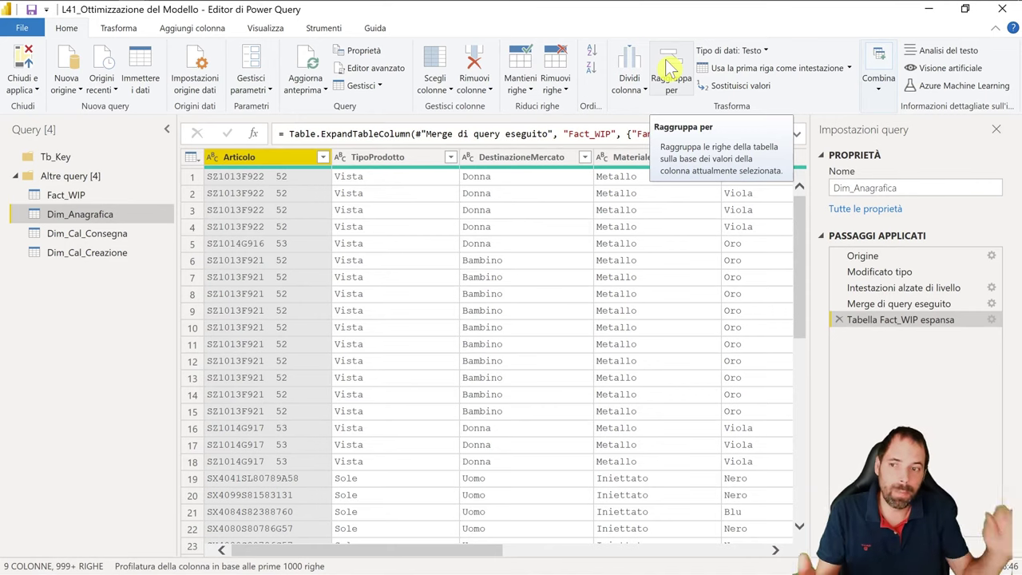
left_click(68, 196)
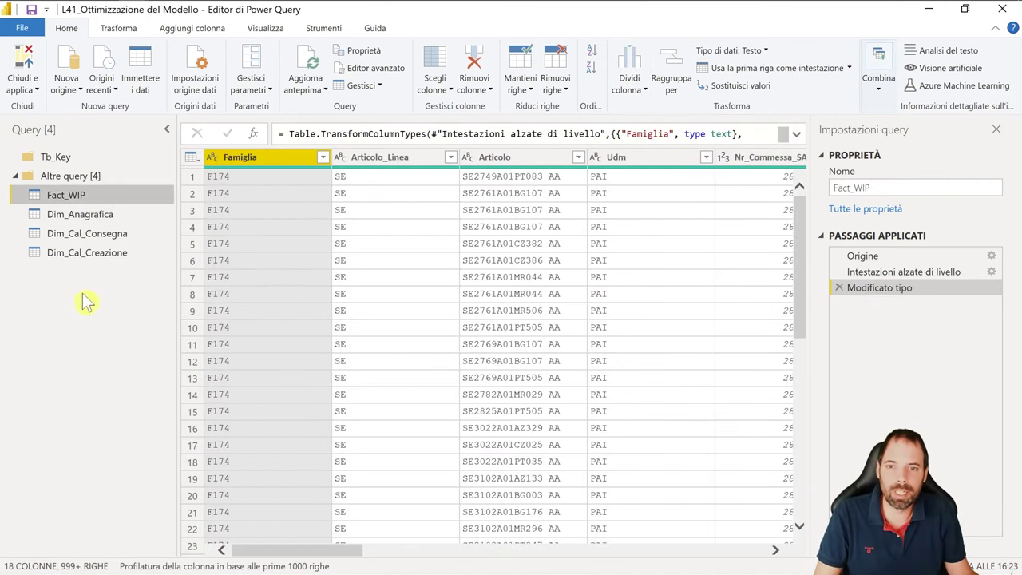
- Delete Dim_Anagrafica's 'Tabella Fact_WIP espansa' and 'Merge di query eseguito' applied steps
left_click(515, 156)
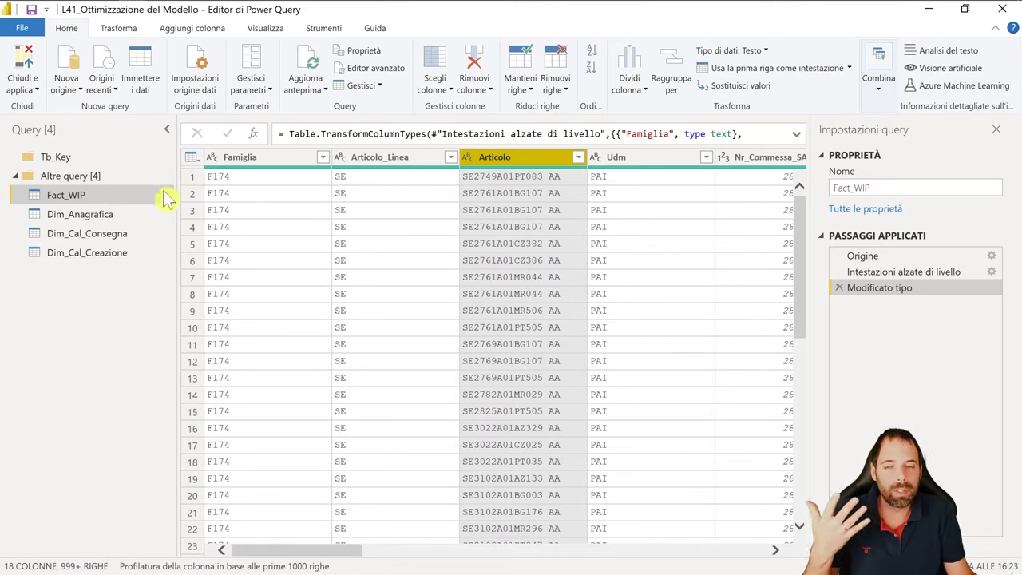
left_click(93, 222)
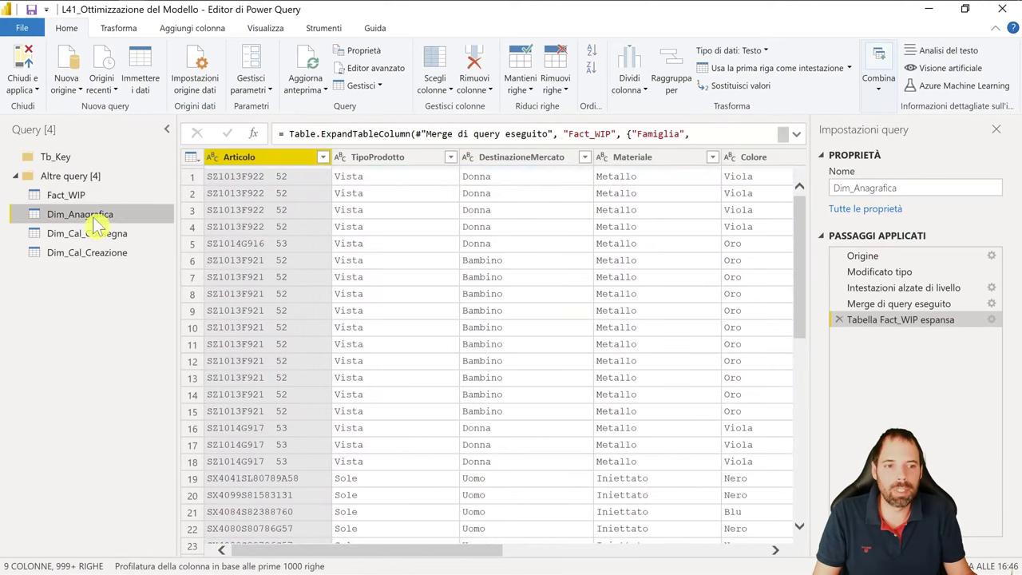
left_click(838, 319)
left_click(839, 304)
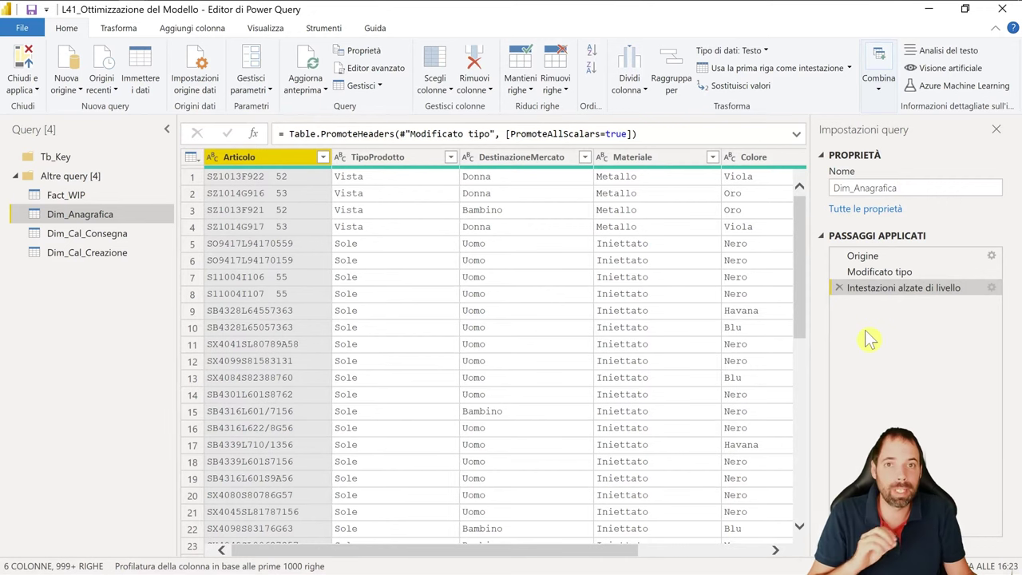
- Duplicate Dim_Anagrafica, move the copy into the Tb_Key group and rename it Key_Anagrafica
right_click(84, 216)
left_click(143, 320)
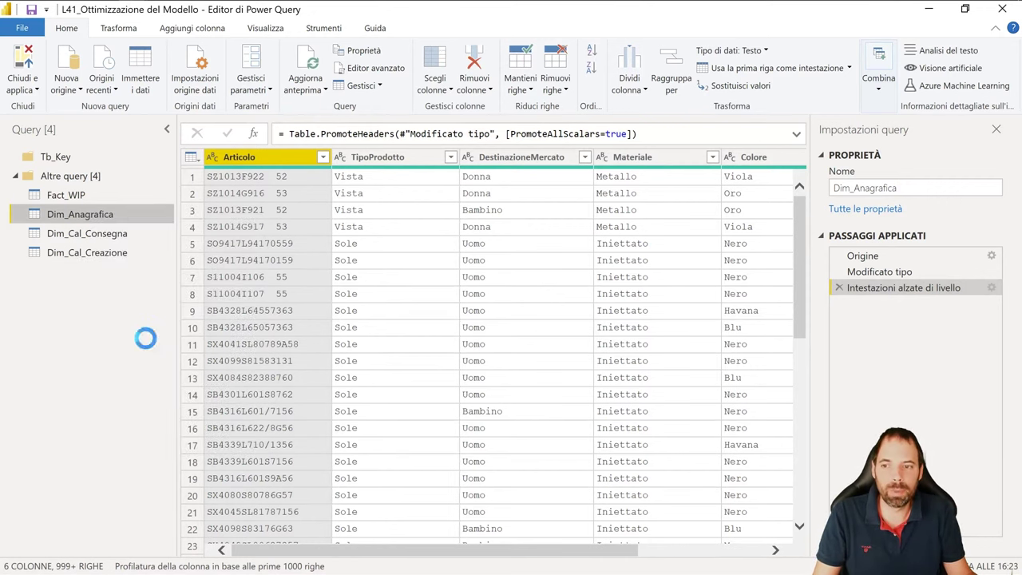
left_click_drag(104, 273, 58, 164)
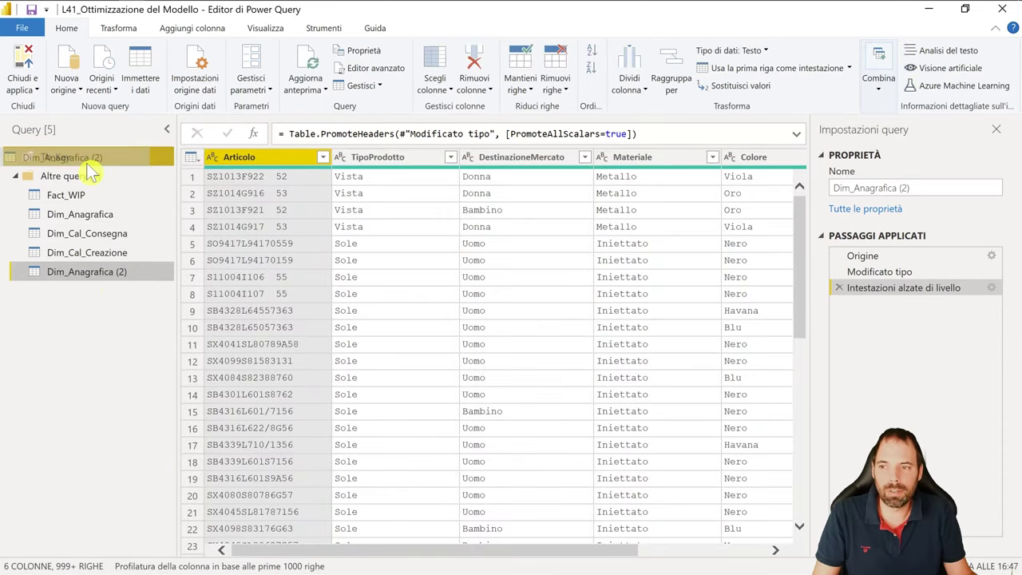
double_click(91, 177)
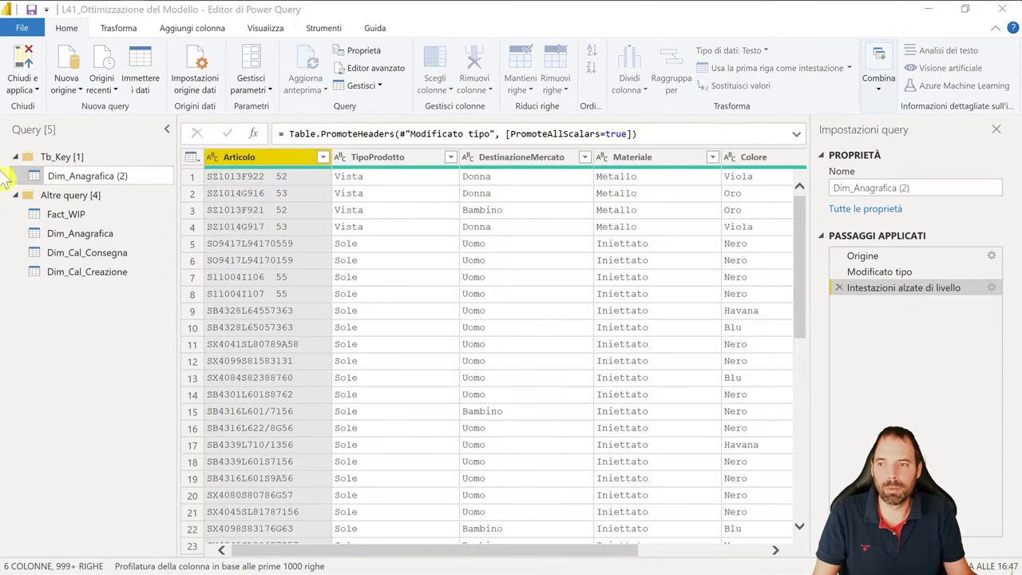
key("Return")
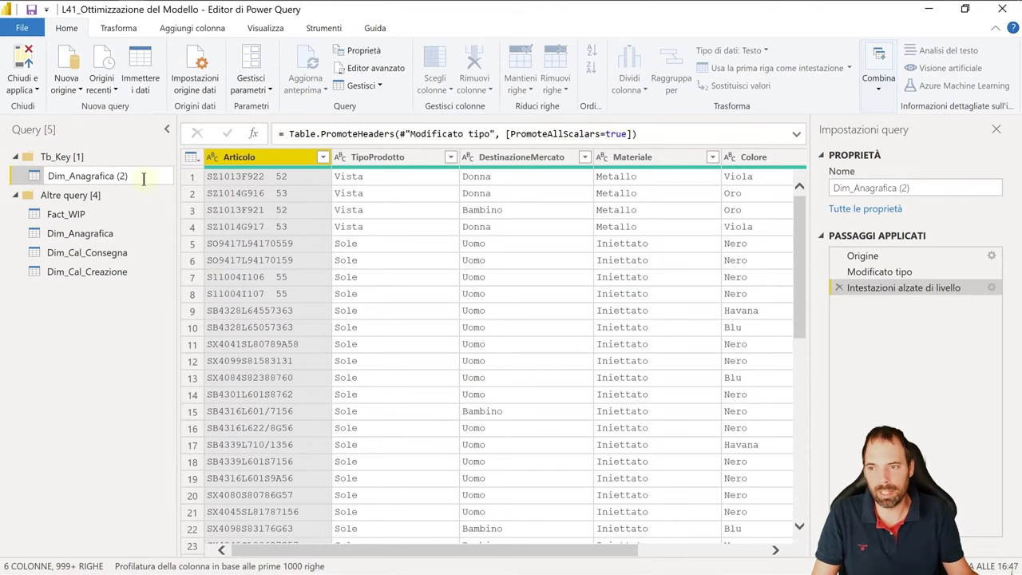
key("BackSpace")
key("BackSpace")
key("BackSpace")
type("Key")
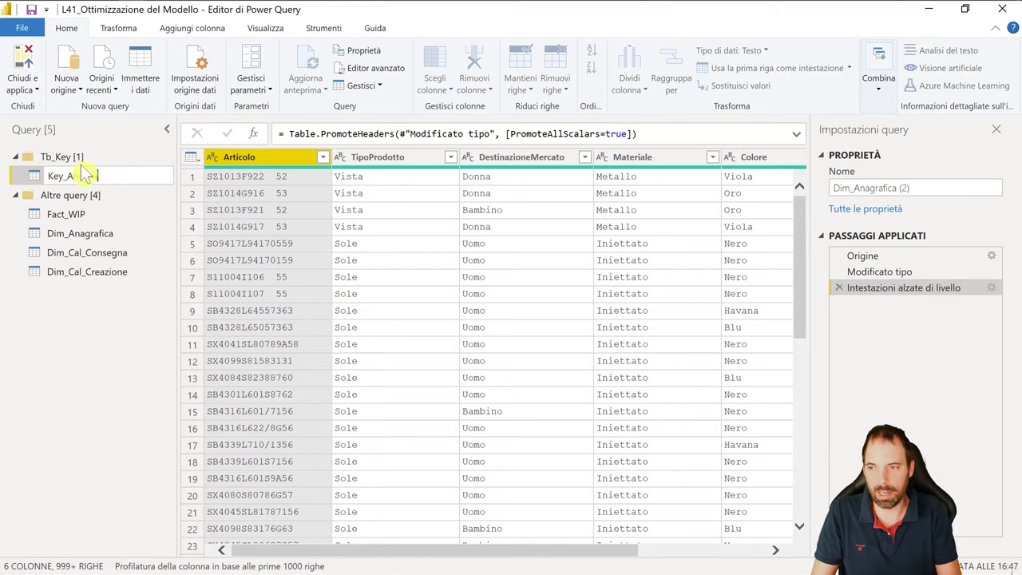
key("Return")
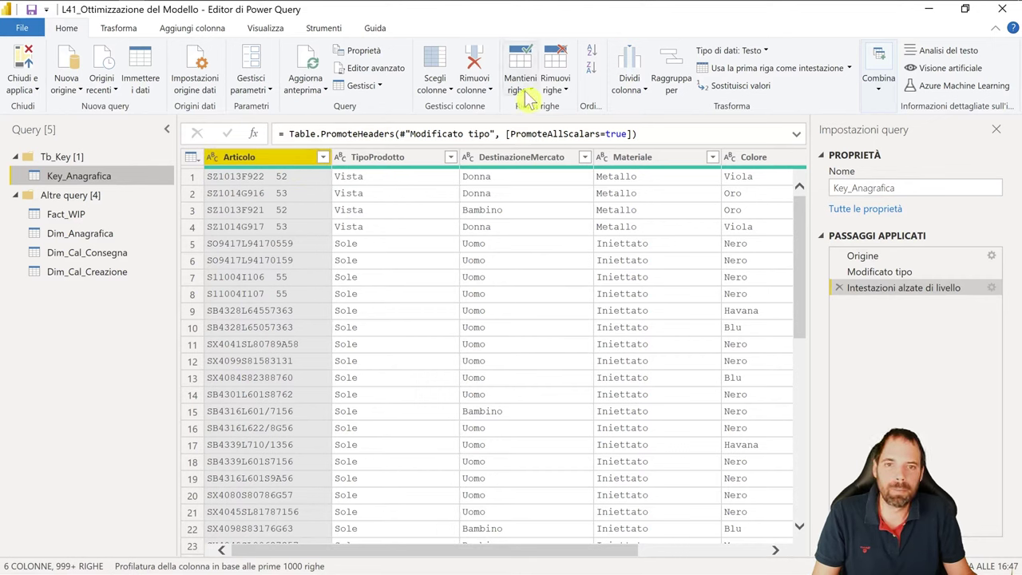
- Use Rimuovi altre colonne to keep only the Articolo column in Key_Anagrafica
left_click(487, 94)
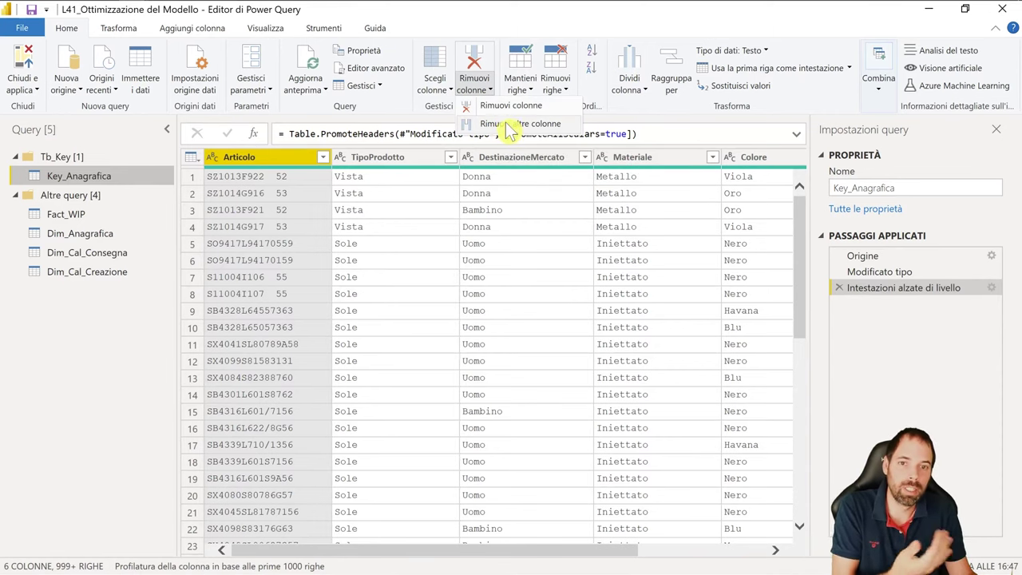
left_click(509, 125)
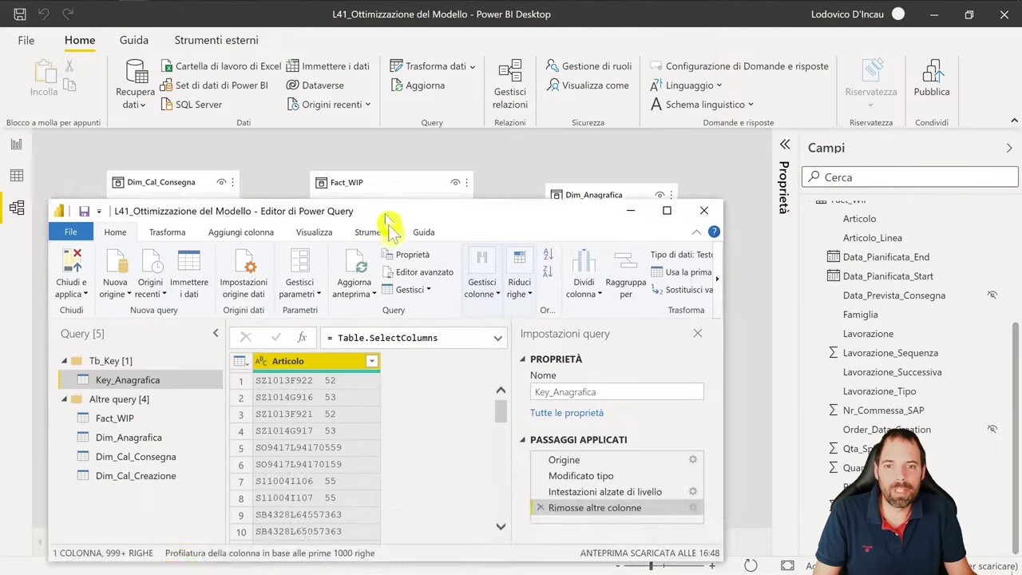
mouse_move(375, 18)
left_mouse_down()
mouse_move(422, 395)
mouse_move(467, 94)
left_mouse_up()
double_click(467, 94)
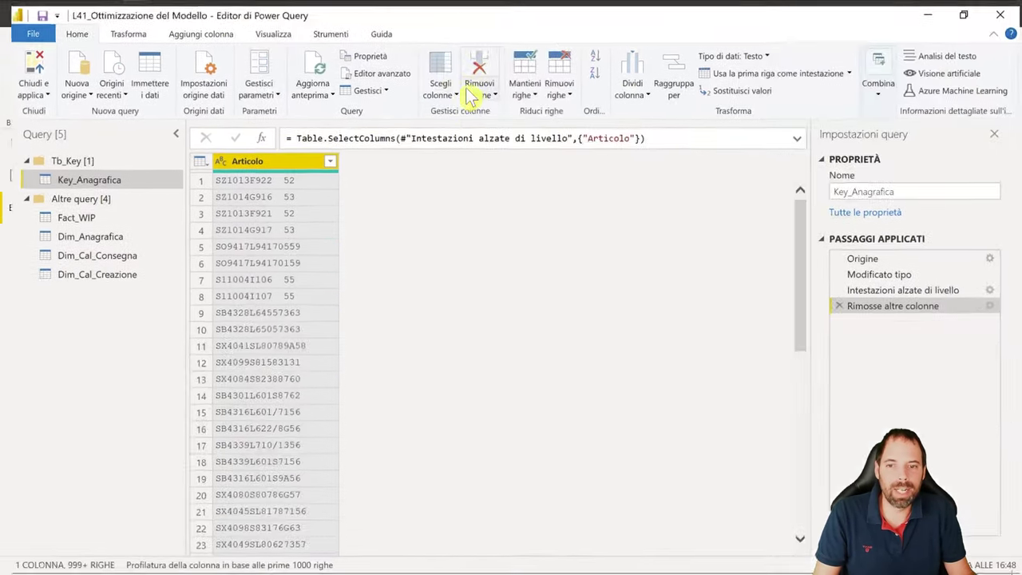
- Inspect several article codes in the Articolo column, such as SX4041SL80789A58
left_click(279, 260)
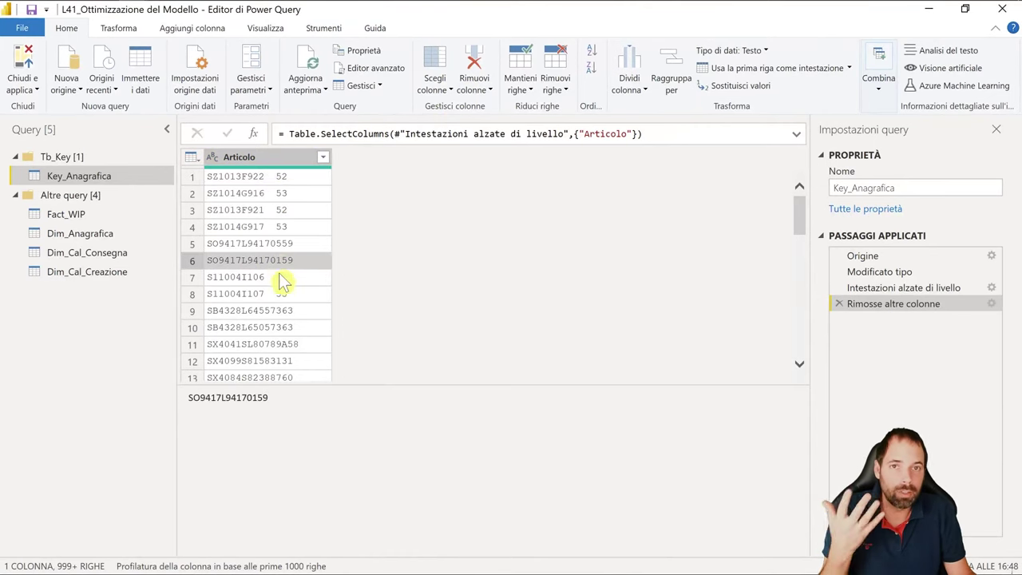
left_click(281, 278)
left_click(288, 313)
left_click(288, 345)
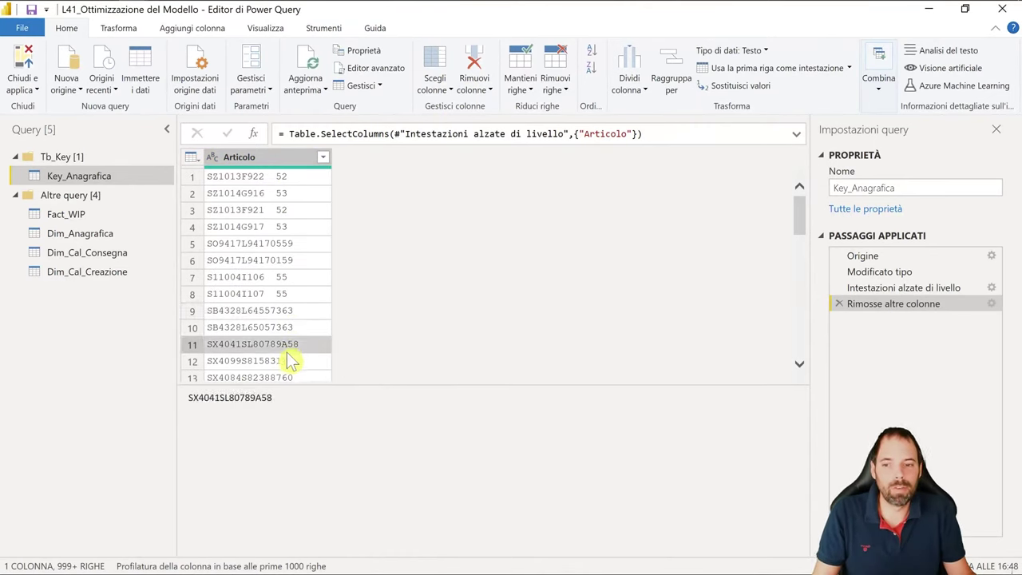
left_click(298, 181)
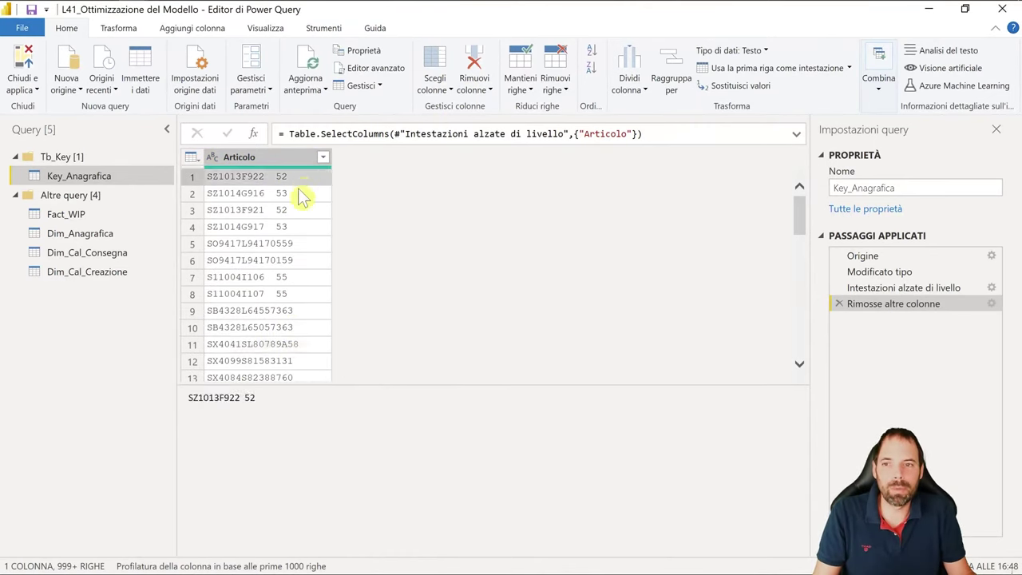
- Add an Indice column starting from 1 via Aggiungi colonna and scroll through its values
left_click(118, 32)
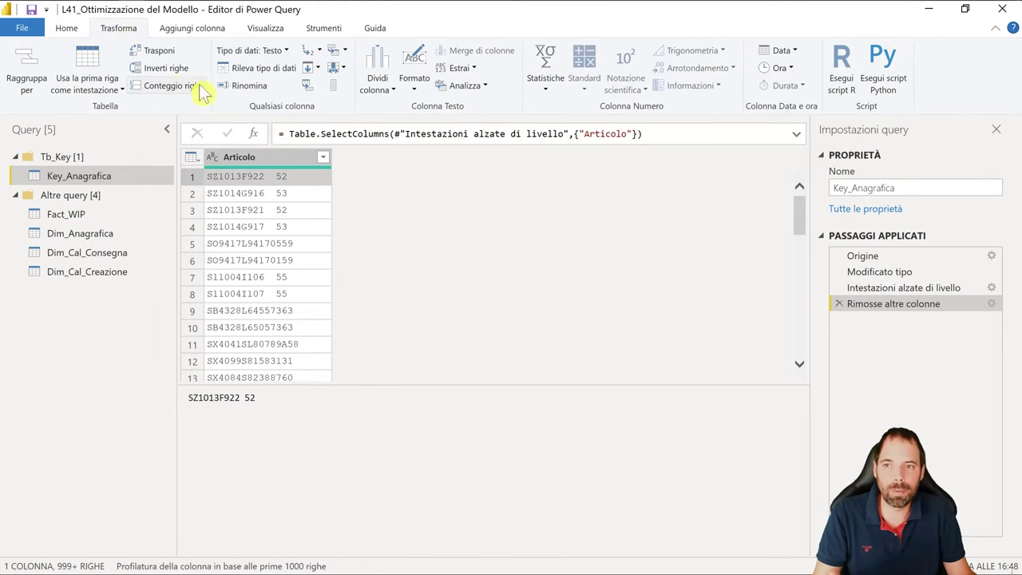
left_click(186, 33)
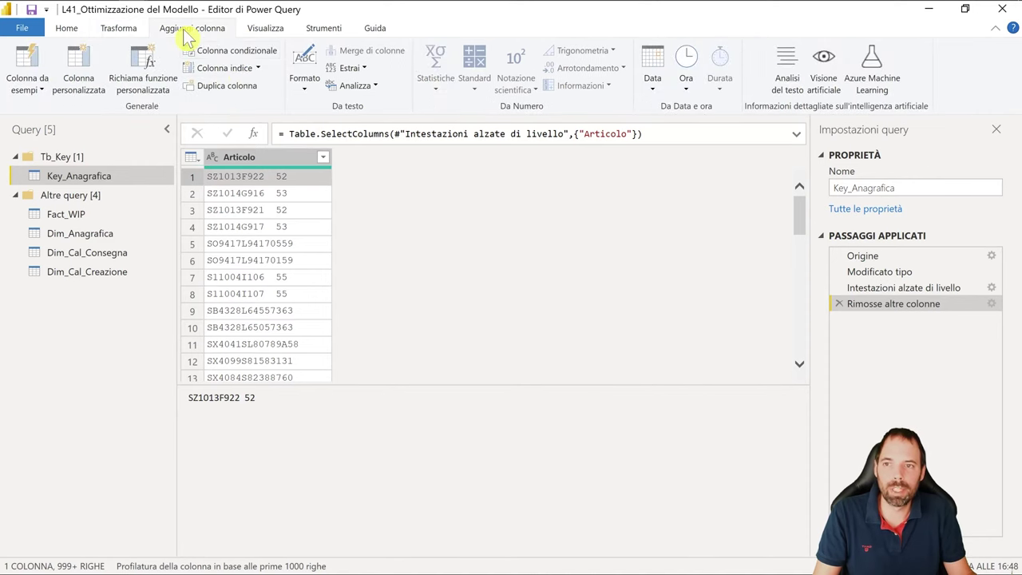
left_click(257, 68)
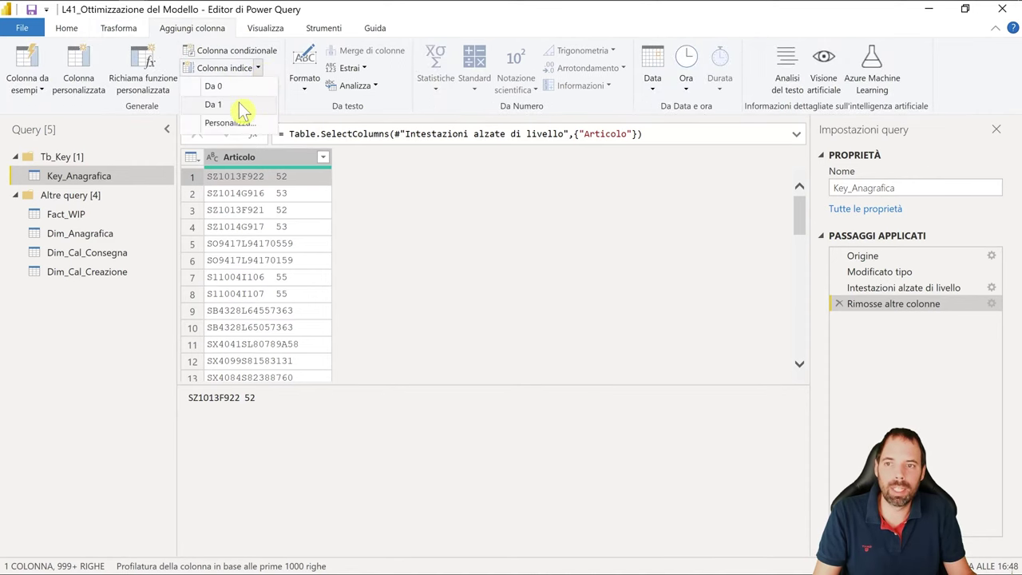
left_click(239, 105)
left_click(403, 212)
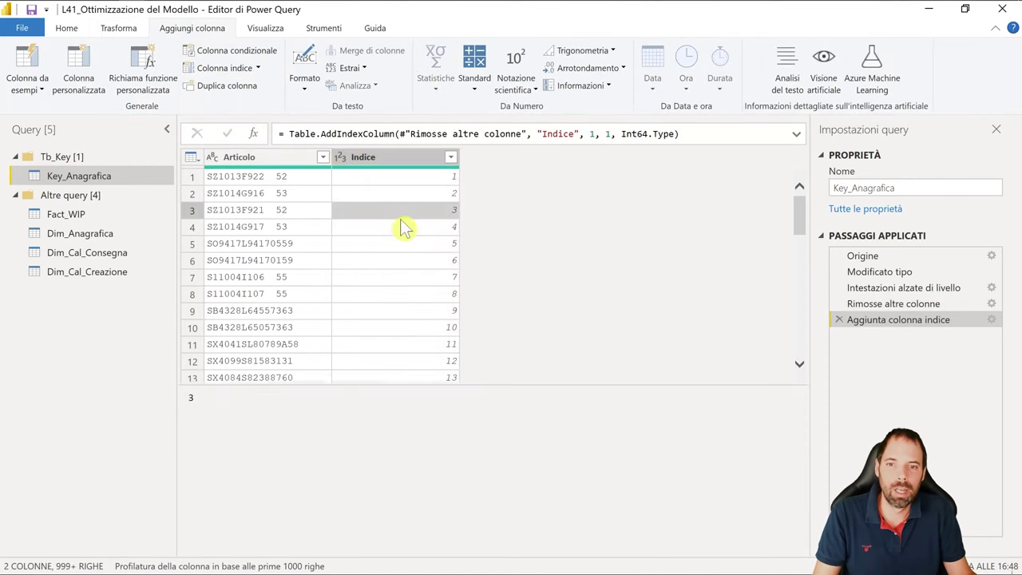
scroll(395, 217, "down", 9)
scroll(377, 207, "down", 4)
scroll(377, 208, "down", 7)
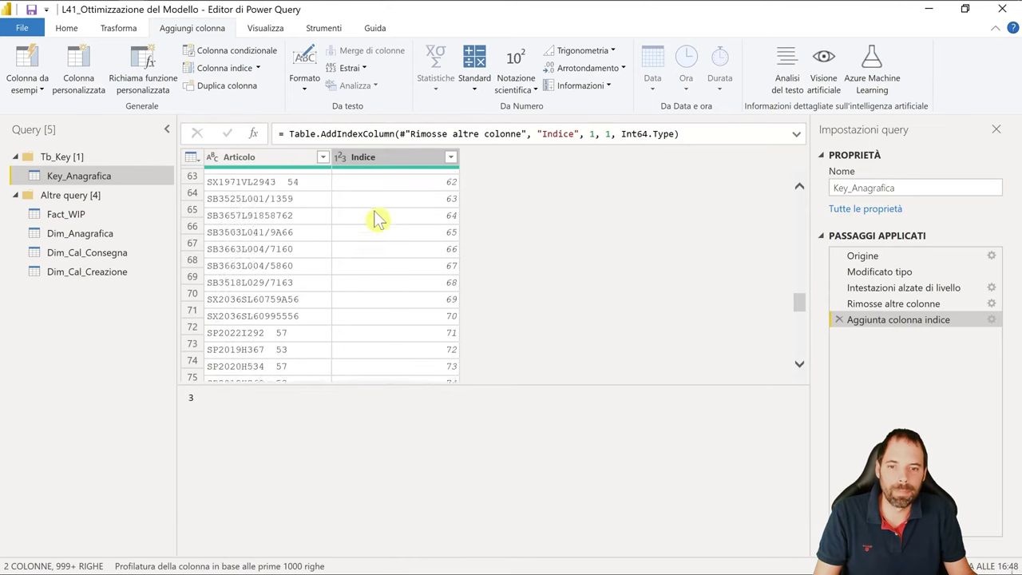
scroll(377, 207, "up", 10)
scroll(377, 200, "up", 6)
scroll(379, 200, "up", 5)
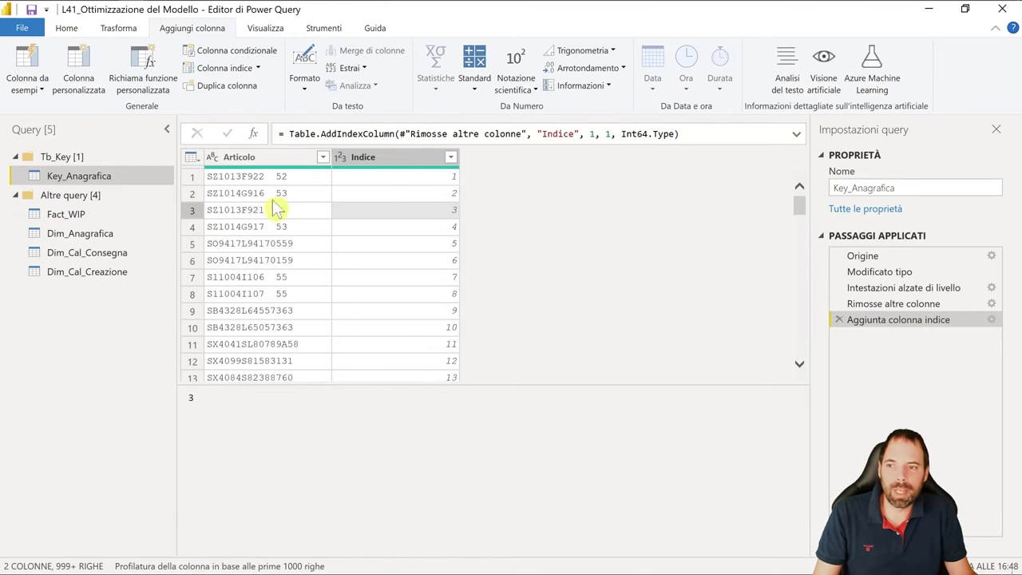
- Switch from Dim_Anagrafica to the Fact_WIP query to view its 18 columns and three steps
left_click(91, 234)
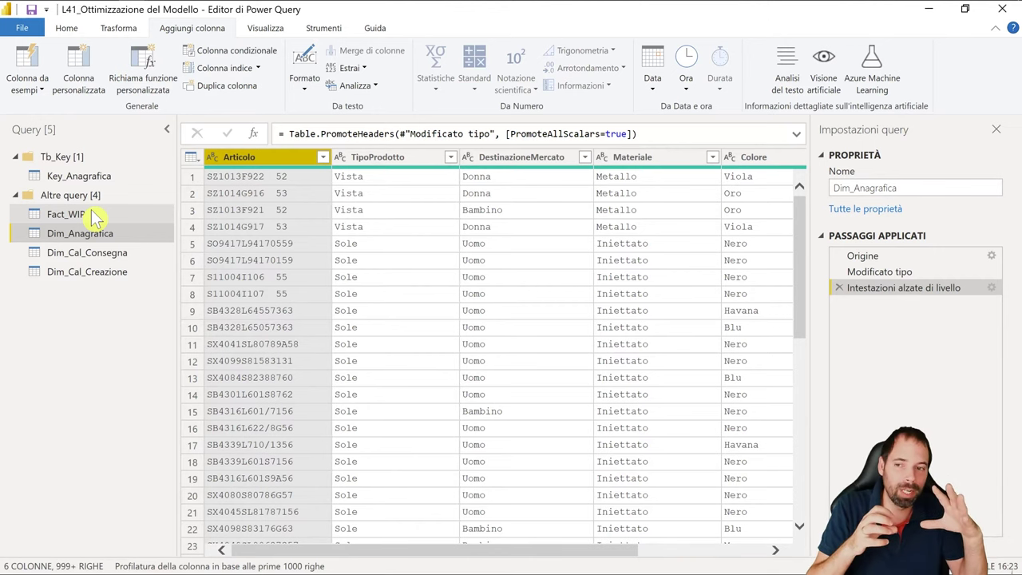
left_click(94, 215)
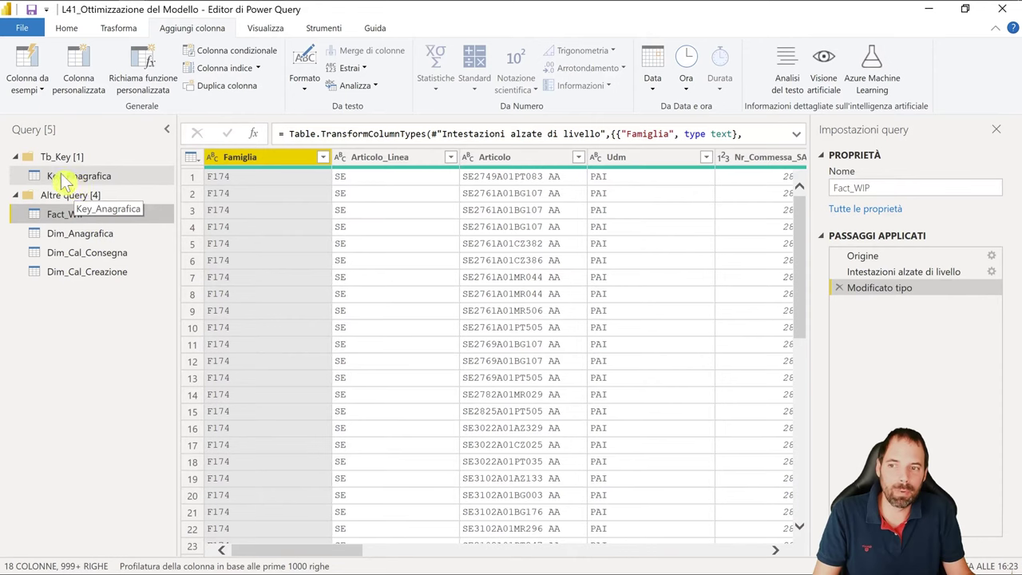
- Merge Key_Anagrafica into Fact_WIP, matching the Articolo column in both tables
left_click(67, 28)
left_click(878, 87)
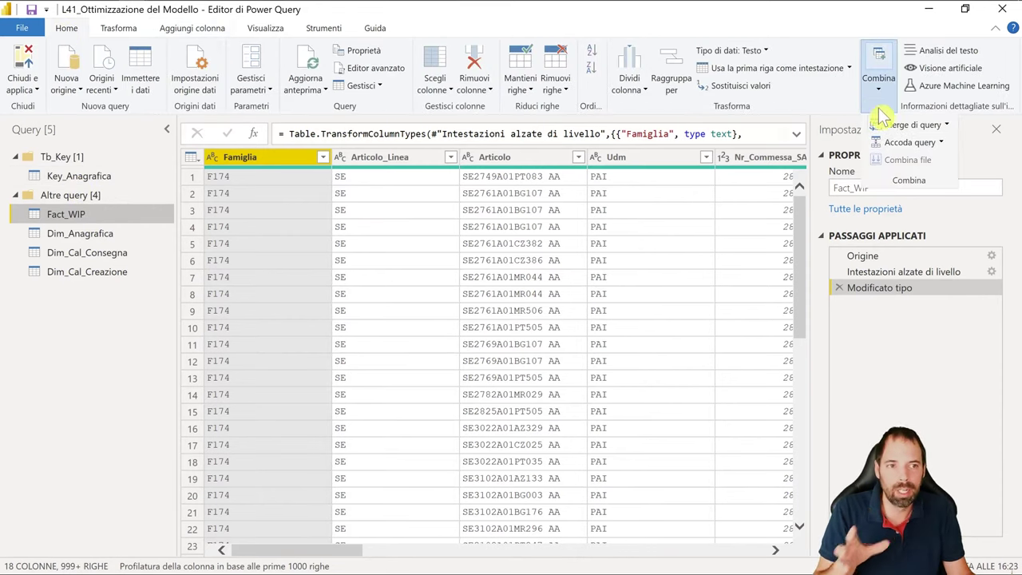
left_click(894, 128)
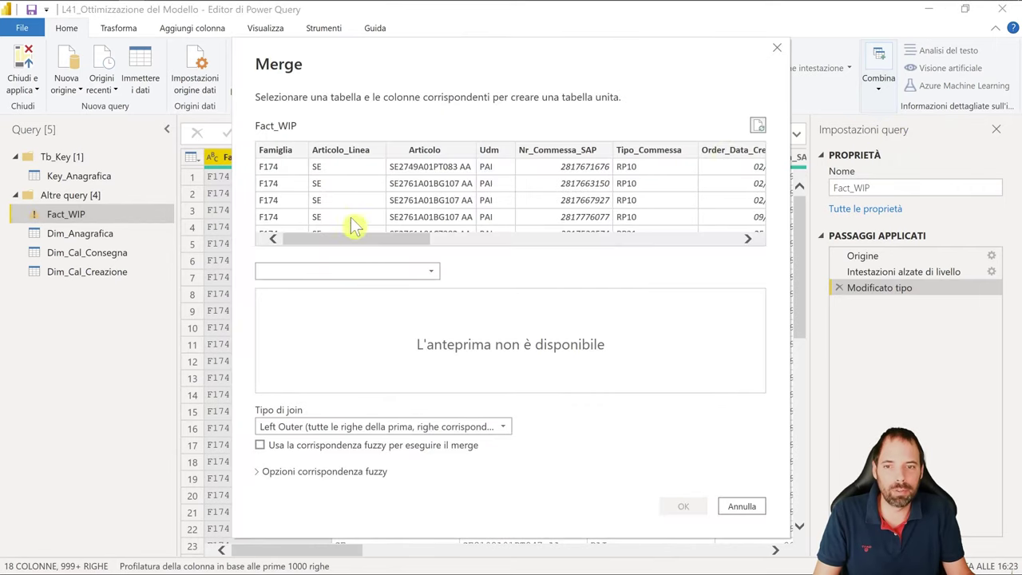
left_click(337, 271)
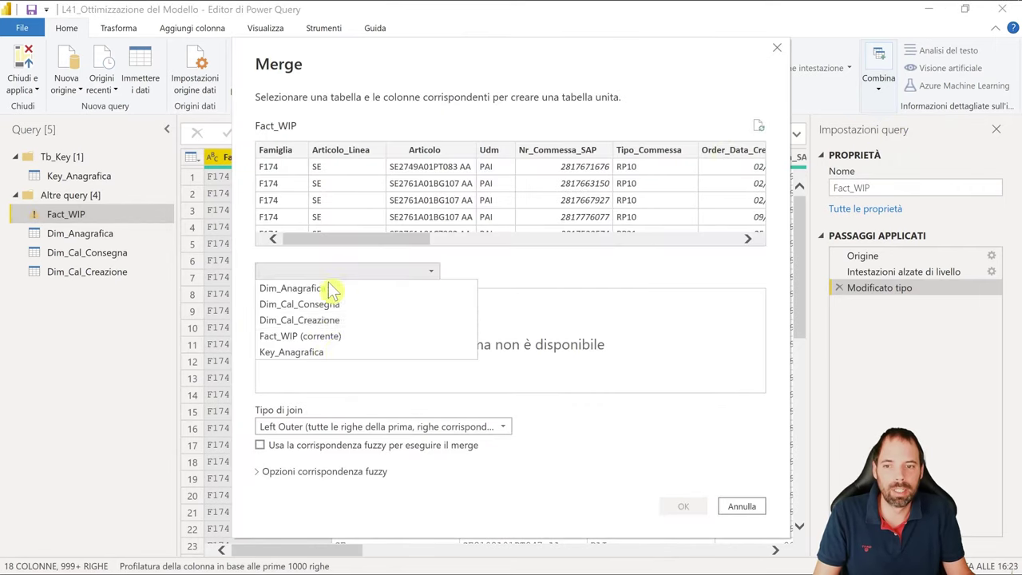
left_click(287, 352)
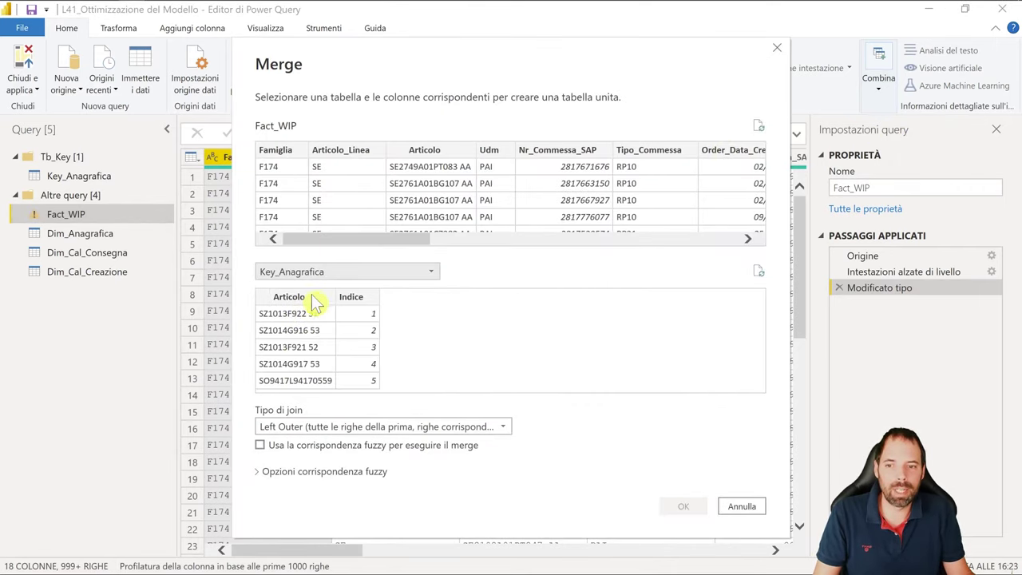
left_click(314, 302)
left_click(435, 155)
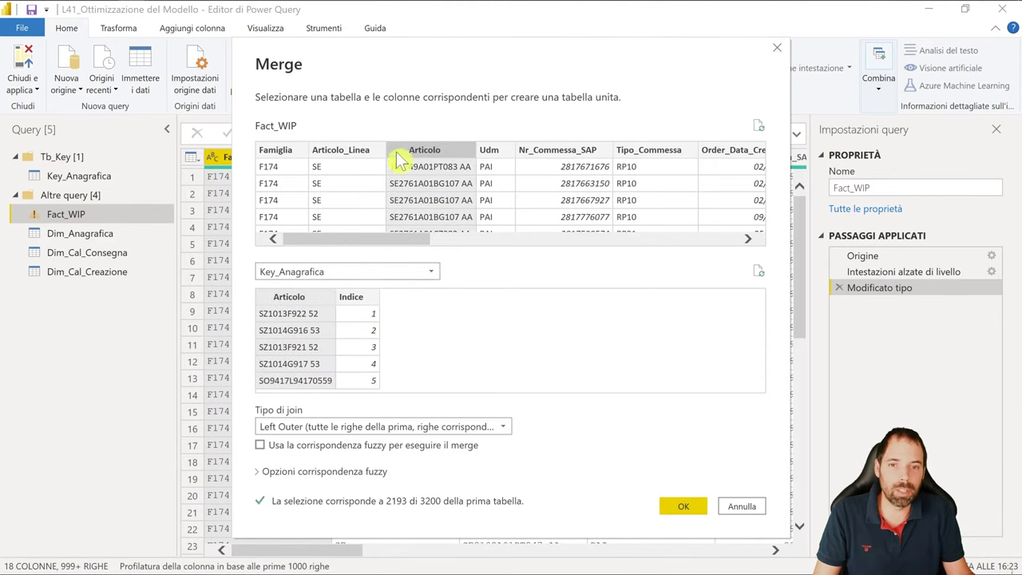
left_click(693, 505)
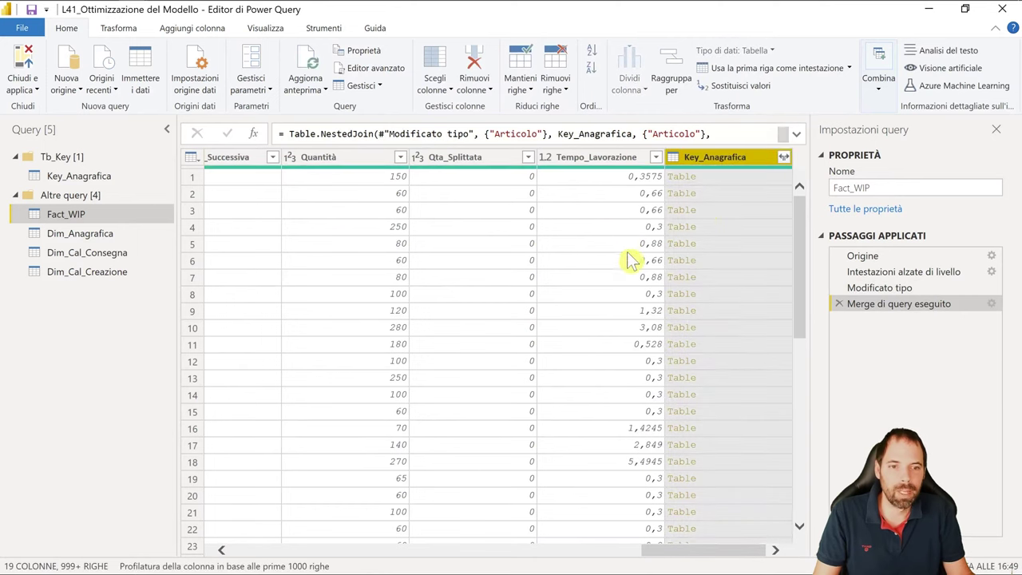
- Expand Key_Anagrafica into just the Indice column, excluding Articolo, and review its values and null rows
left_click(783, 158)
left_click(552, 254)
left_click(559, 237)
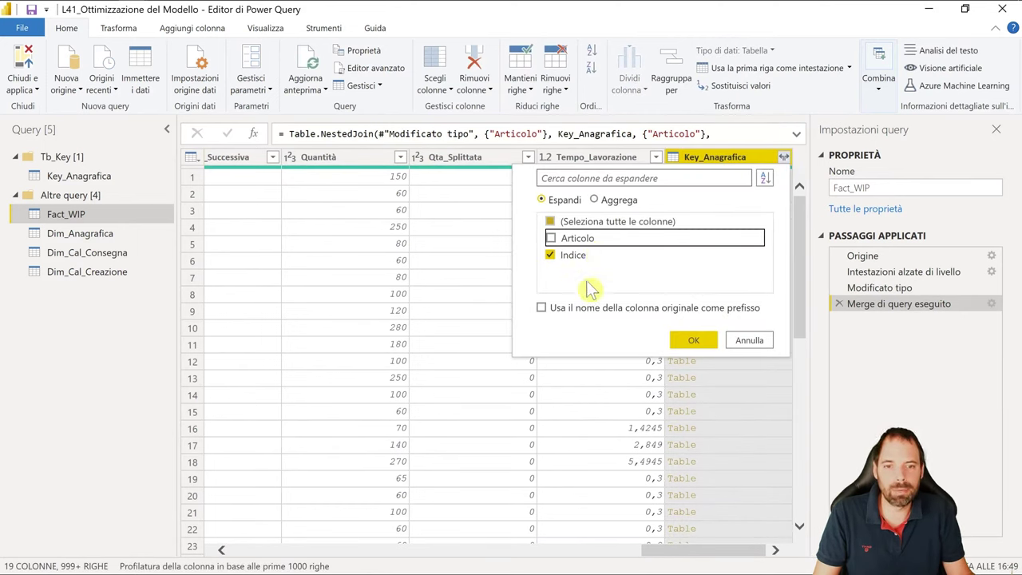
left_click(683, 340)
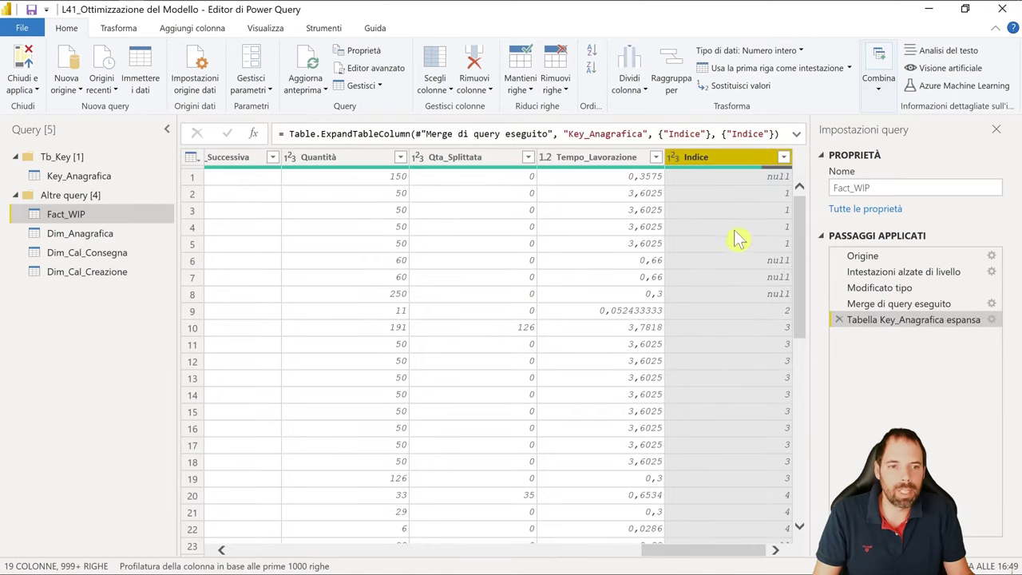
left_click(735, 196)
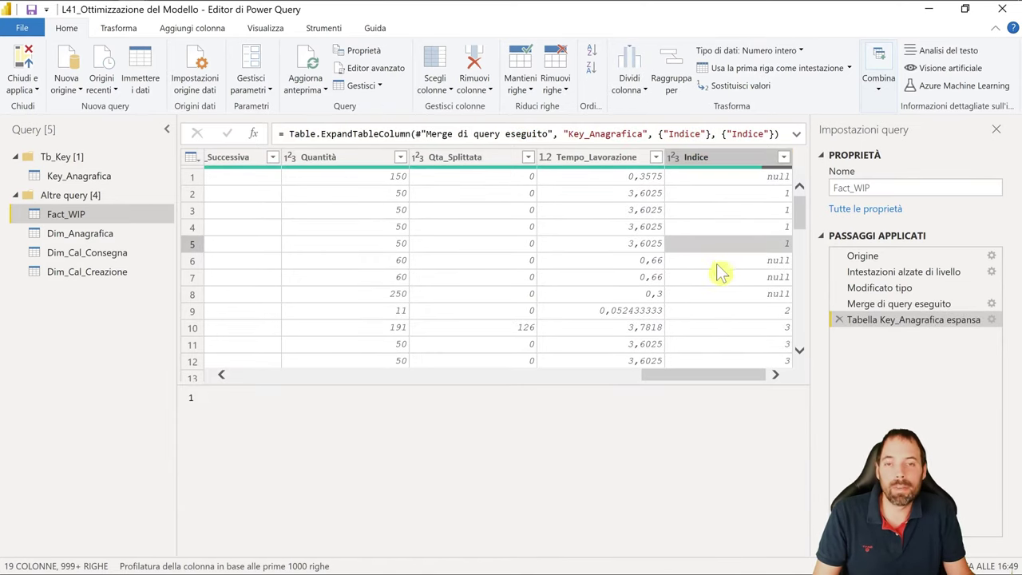
left_click(725, 294)
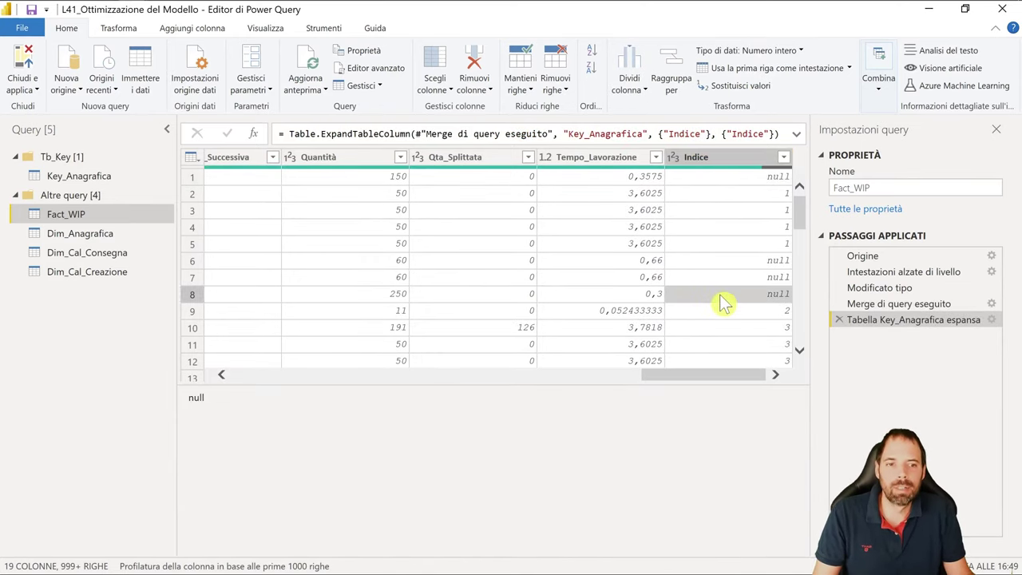
scroll(705, 297, "down", 1)
scroll(713, 267, "down", 4)
scroll(734, 273, "up", 3)
scroll(733, 281, "up", 3)
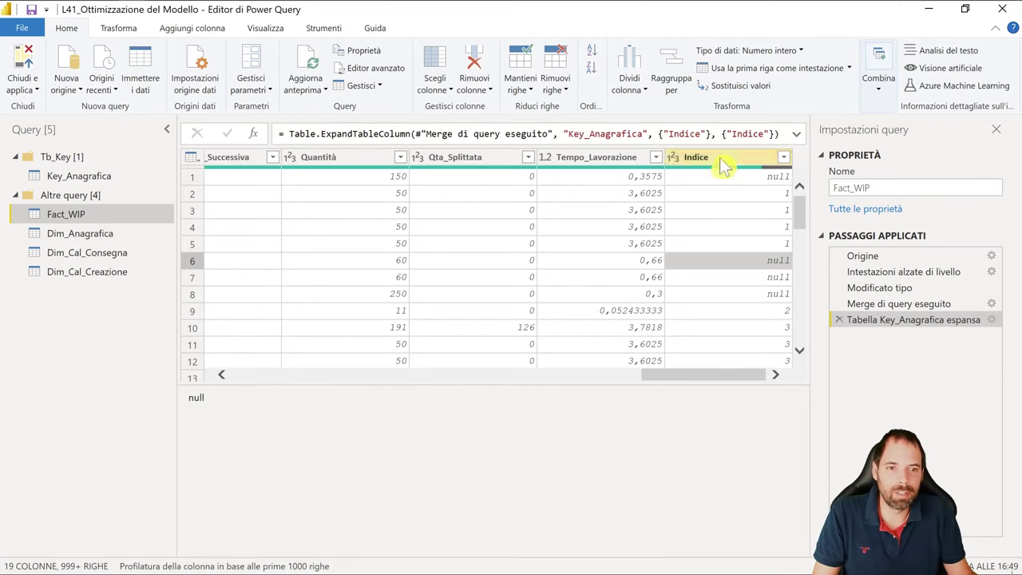
- Reposition the Indice column leftward until it sits between Famiglia and Articolo_Linea
left_click_drag(738, 157, 252, 168)
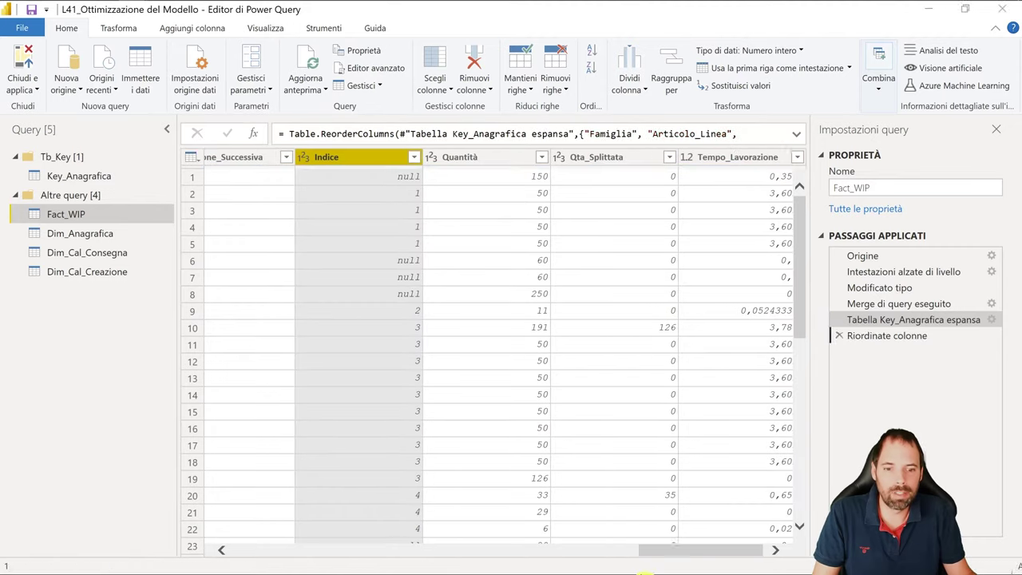
left_click_drag(662, 550, 582, 550)
left_click_drag(749, 163, 311, 164)
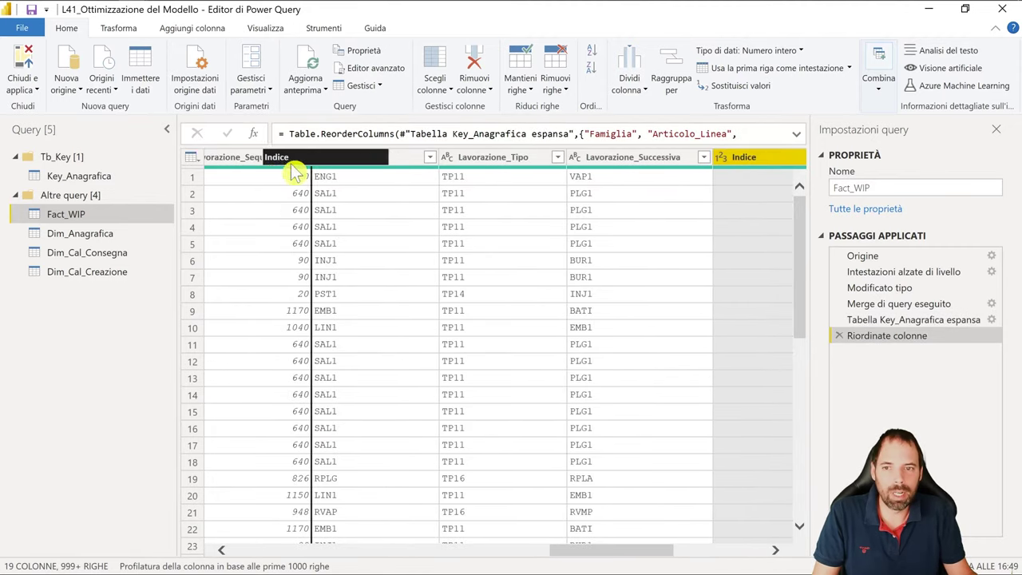
left_click_drag(597, 551, 508, 551)
left_click_drag(753, 157, 258, 168)
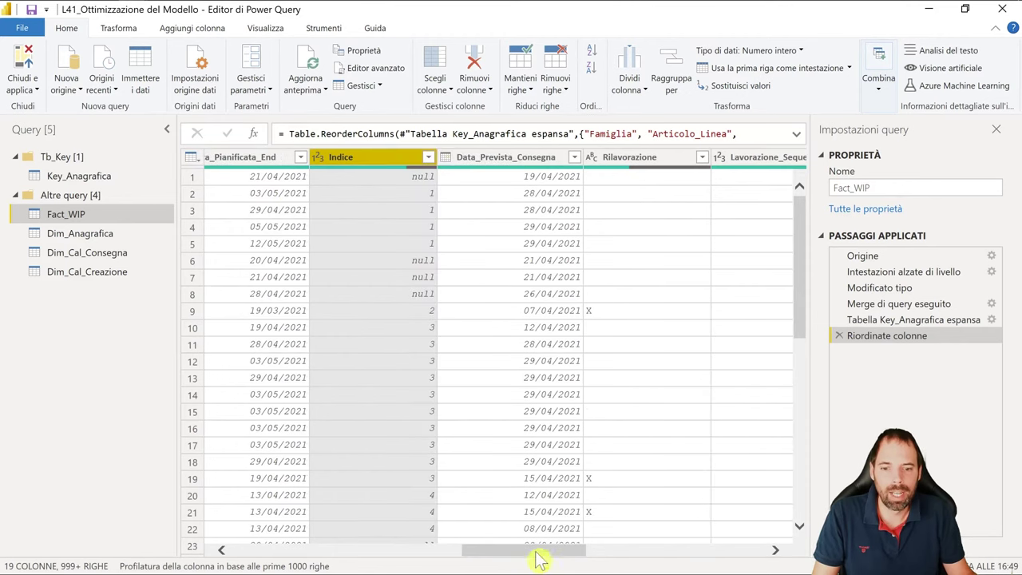
left_click_drag(537, 550, 449, 550)
left_click_drag(757, 156, 364, 171)
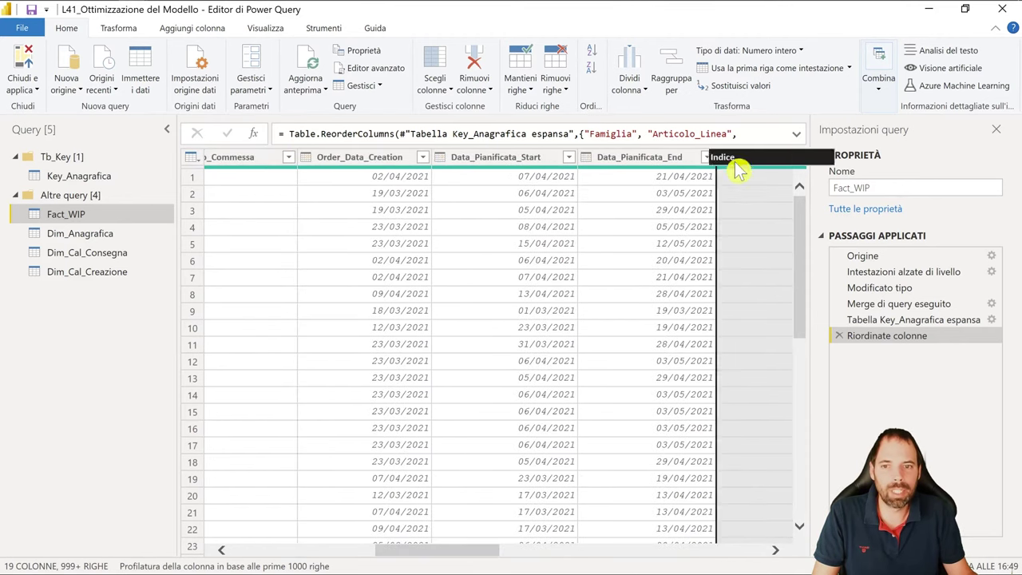
mouse_move(388, 550)
left_mouse_down()
mouse_move(260, 549)
mouse_move(296, 549)
left_mouse_up()
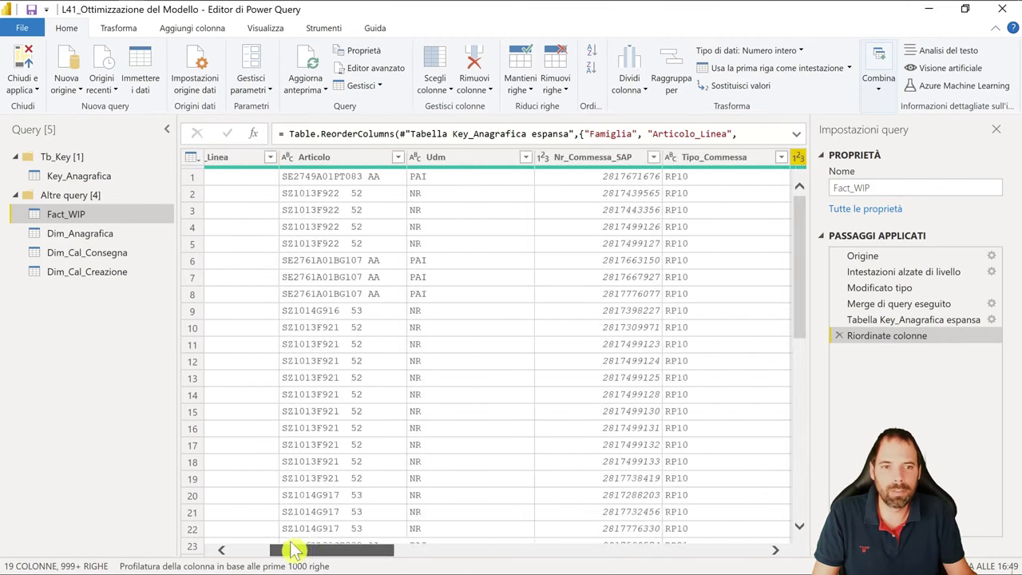
left_click_drag(791, 158, 286, 165)
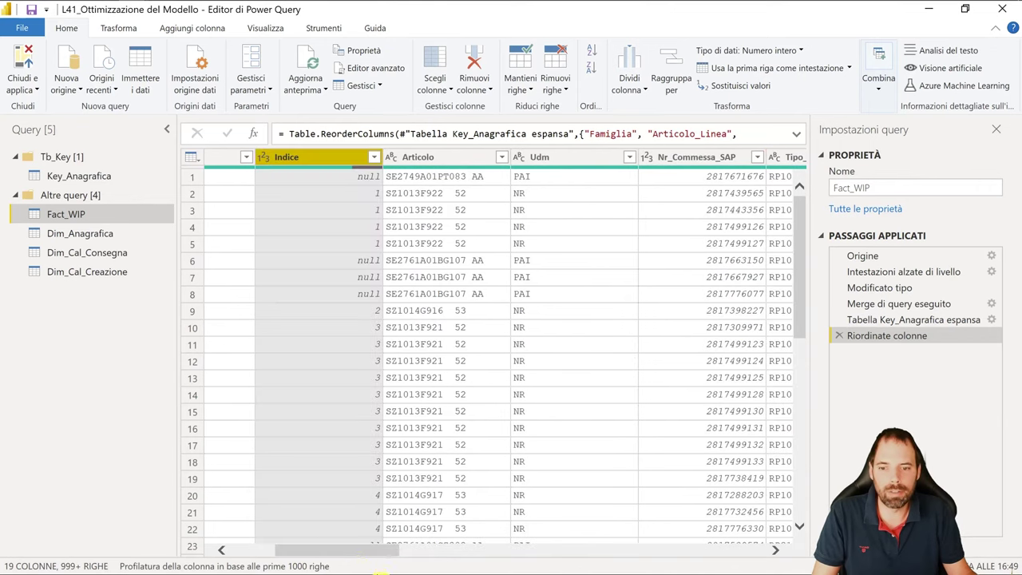
left_click_drag(351, 550, 263, 550)
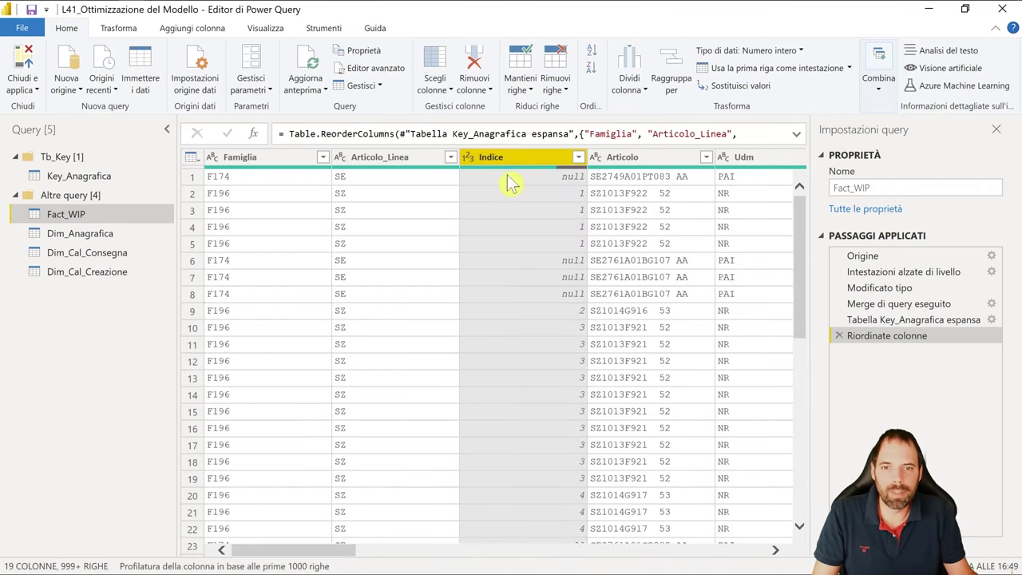
left_click_drag(511, 157, 376, 167)
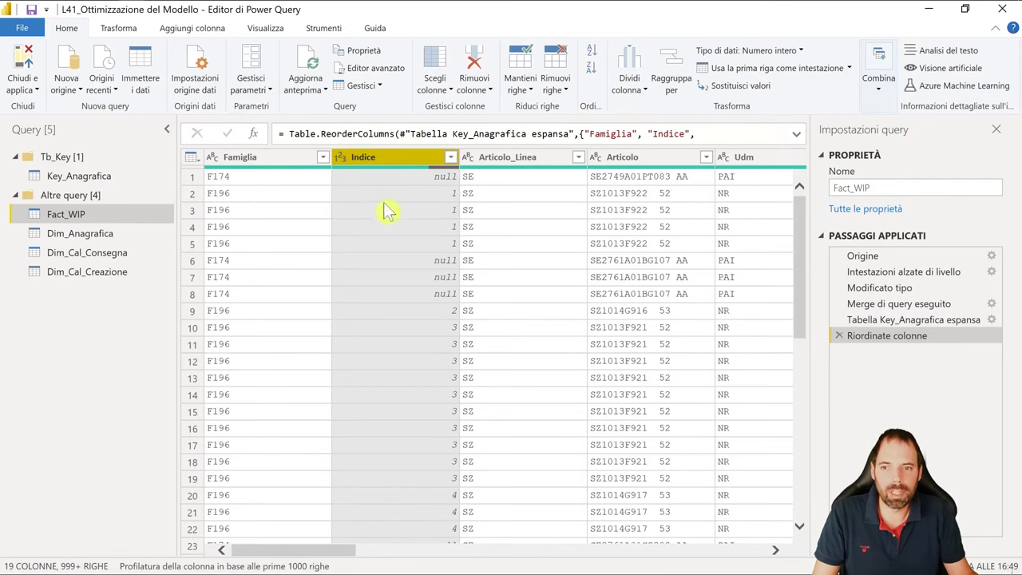
- Review Famiglia values in Fact_WIP, such as F196 in row 4 and F174 in rows 8 and 30
left_click(231, 196)
left_click(219, 227)
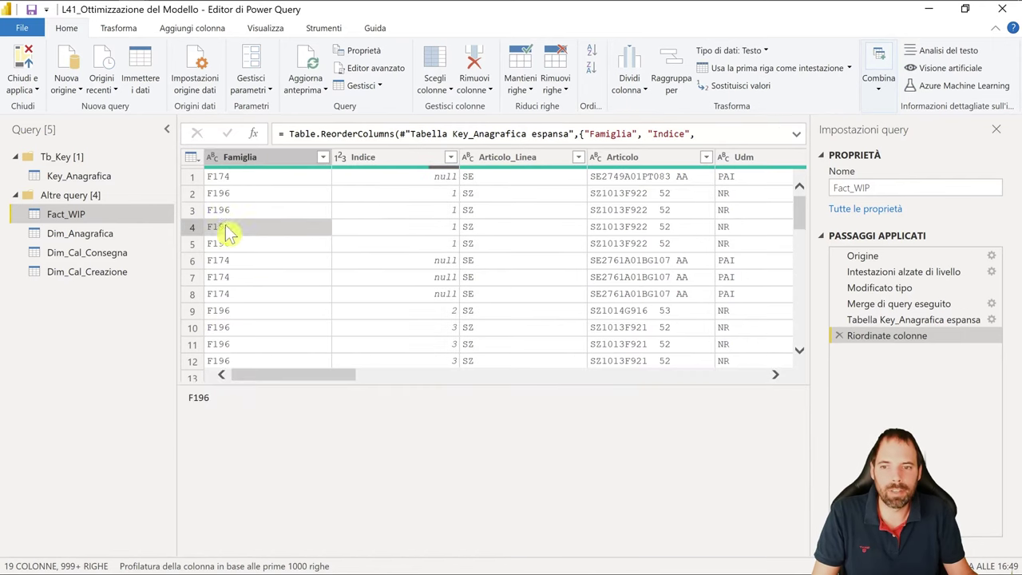
left_click(239, 293)
scroll(247, 319, "down", 6)
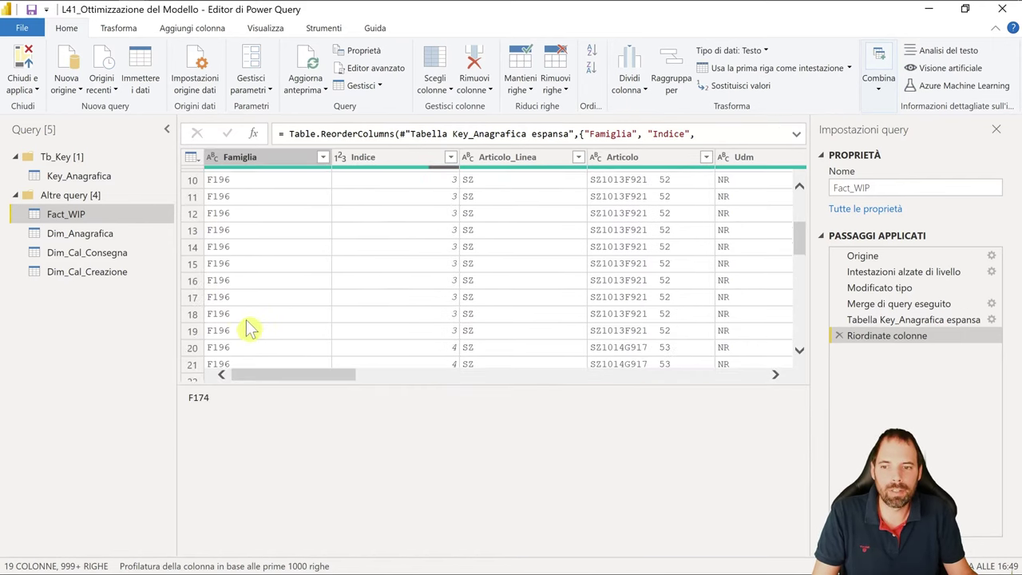
scroll(249, 322, "down", 1)
left_click(236, 339)
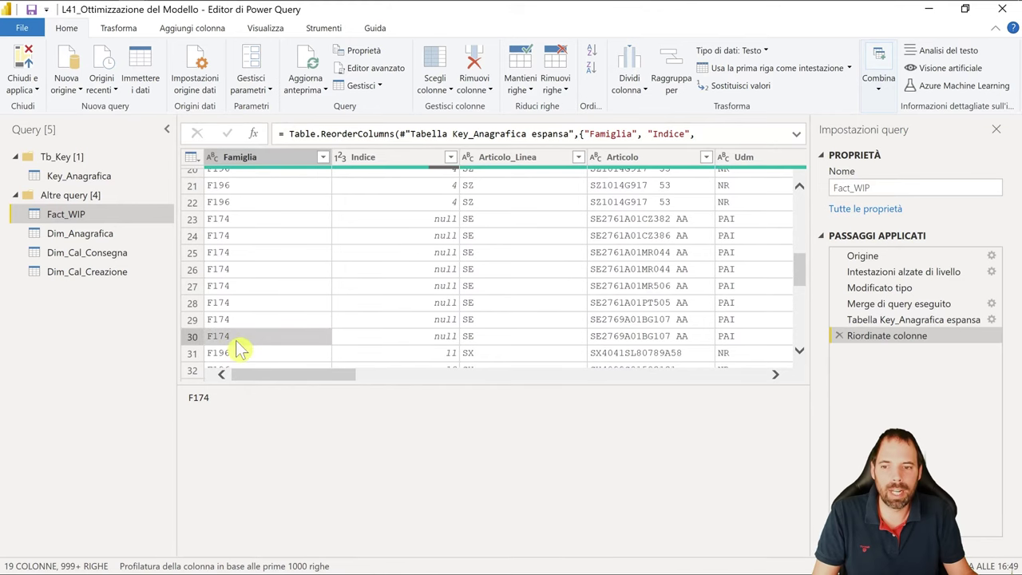
- Return to the top of the grid and switch to the Dim_Anagrafica query
scroll(239, 341, "up", 2)
scroll(296, 346, "up", 2)
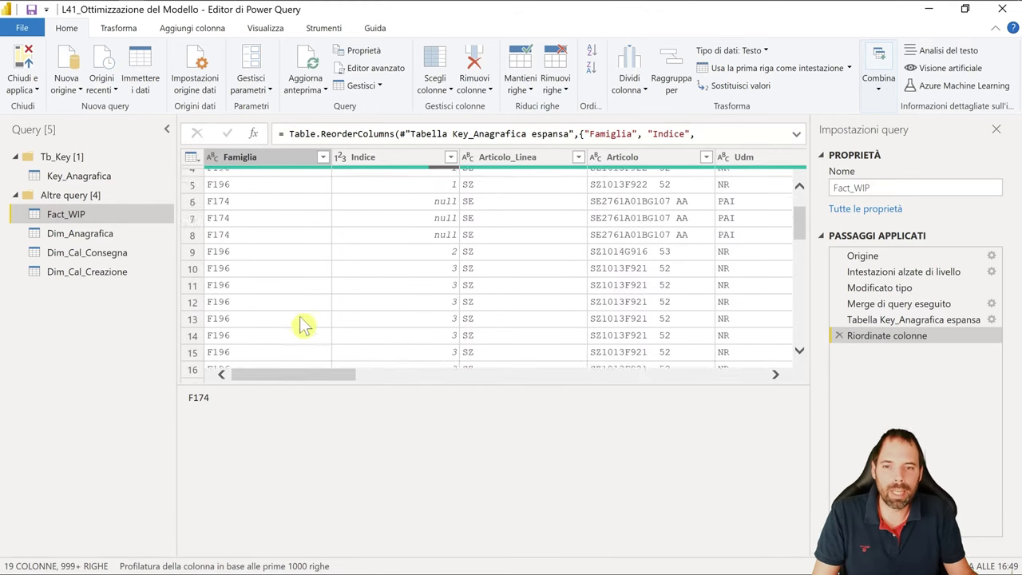
scroll(304, 326, "up", 2)
left_click(100, 236)
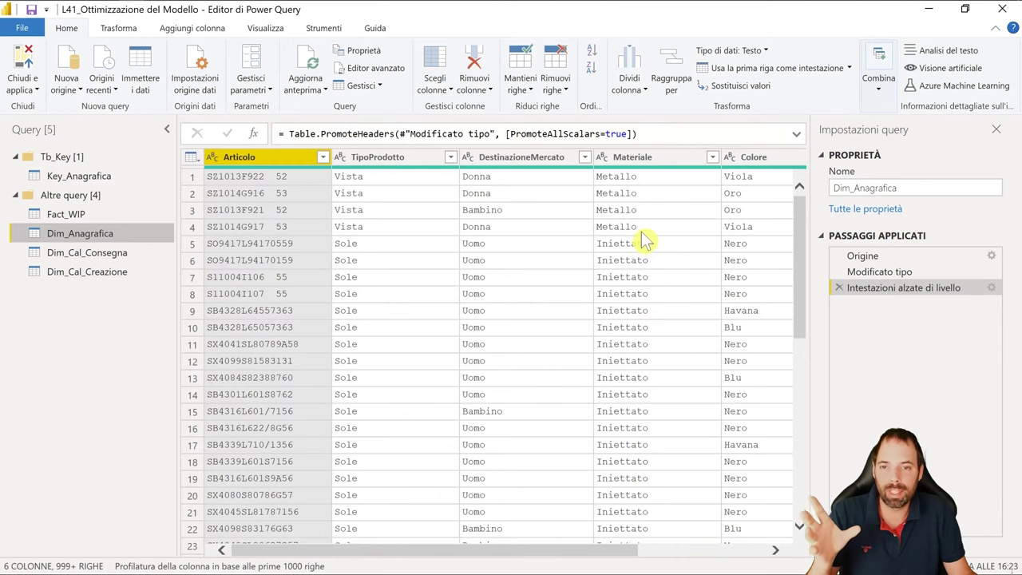
- Look over Dim_Anagrafica's TipoProdotto, DestinazioneMercato, Materiale, Colore and NuovoVecchio columns
left_click(383, 156)
left_click(542, 160)
left_click(630, 160)
left_click(746, 162)
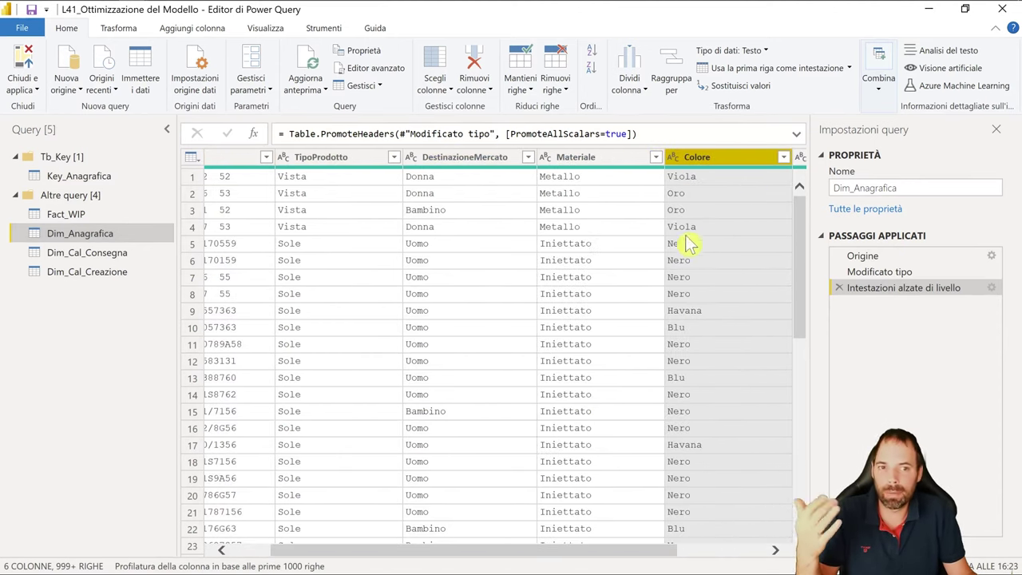
left_click_drag(615, 546, 741, 567)
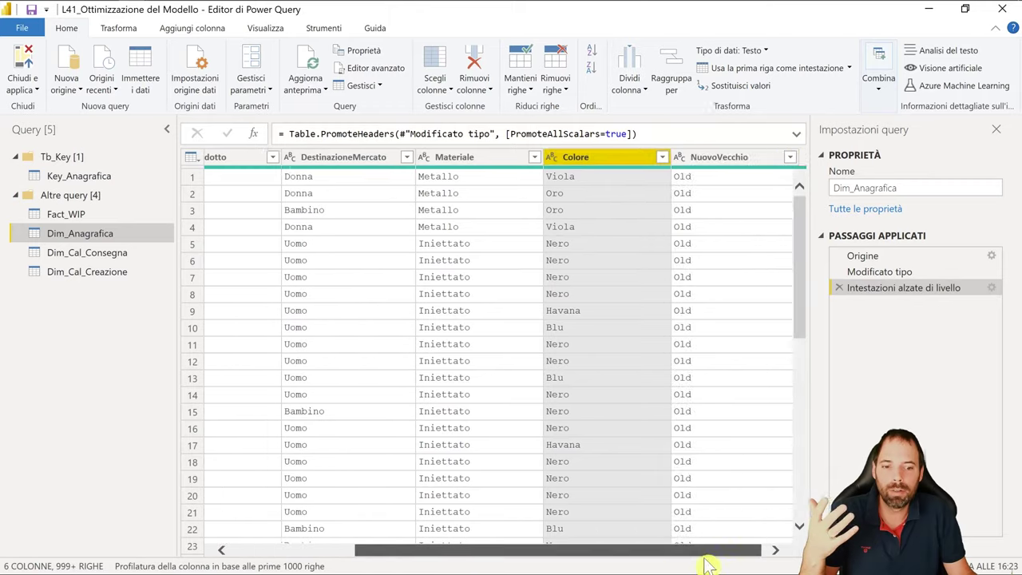
left_click(698, 176)
- In Fact_WIP, look over the Articolo_Linea and Udm columns and the Articolo value in row 9
left_click(66, 214)
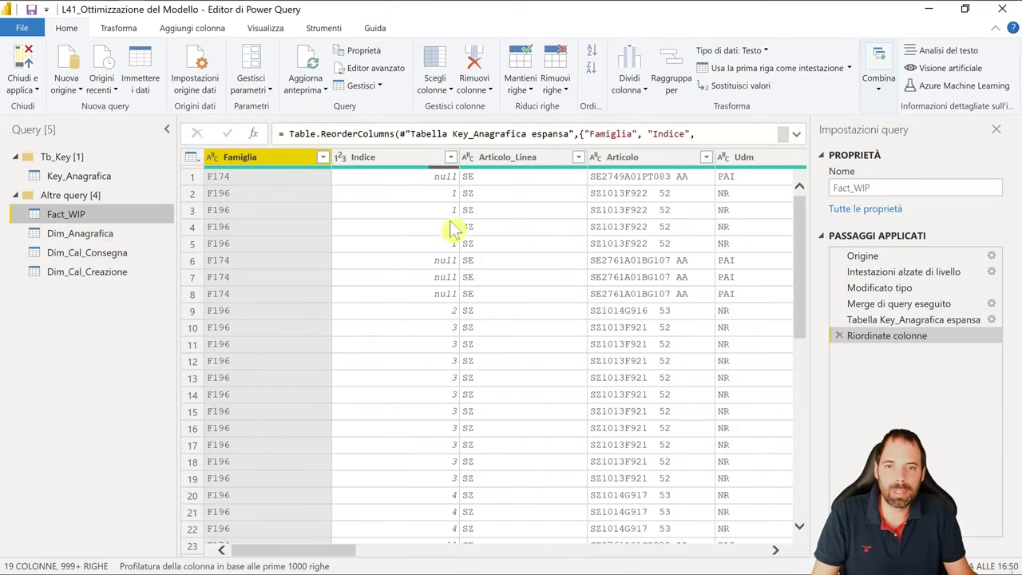
left_click(492, 187)
left_click(736, 164)
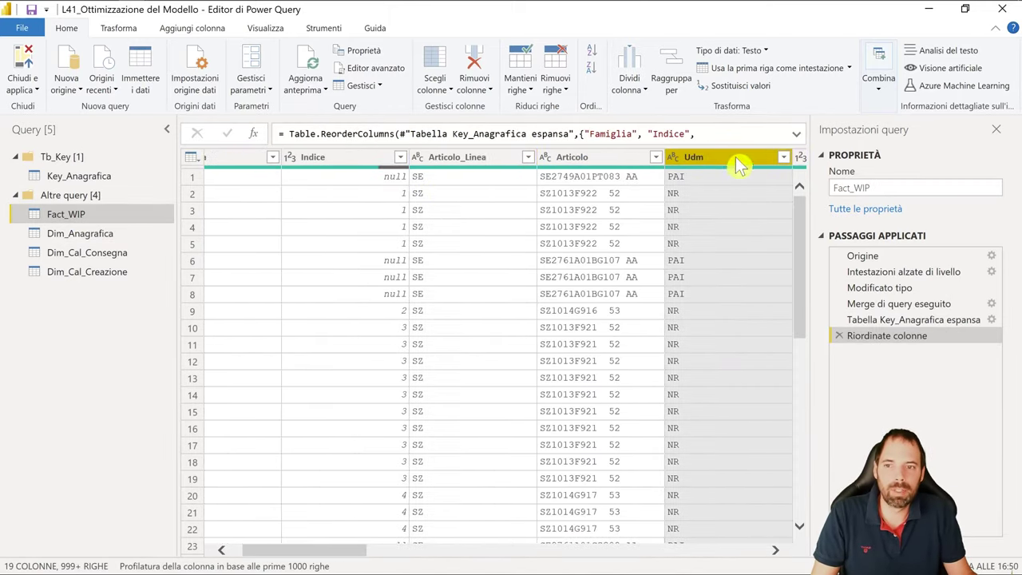
left_click_drag(320, 549, 297, 549)
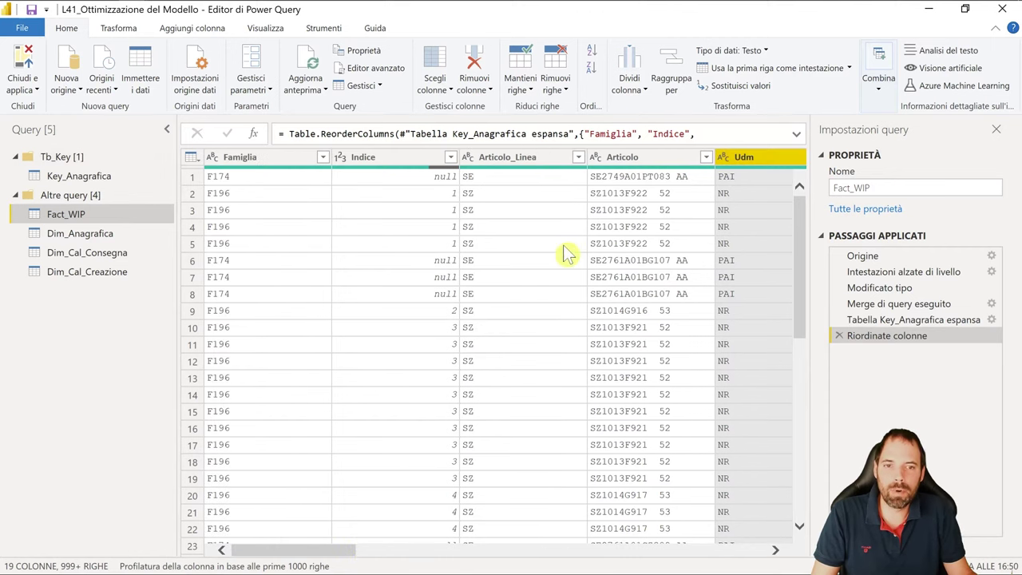
left_click_drag(622, 184, 622, 318)
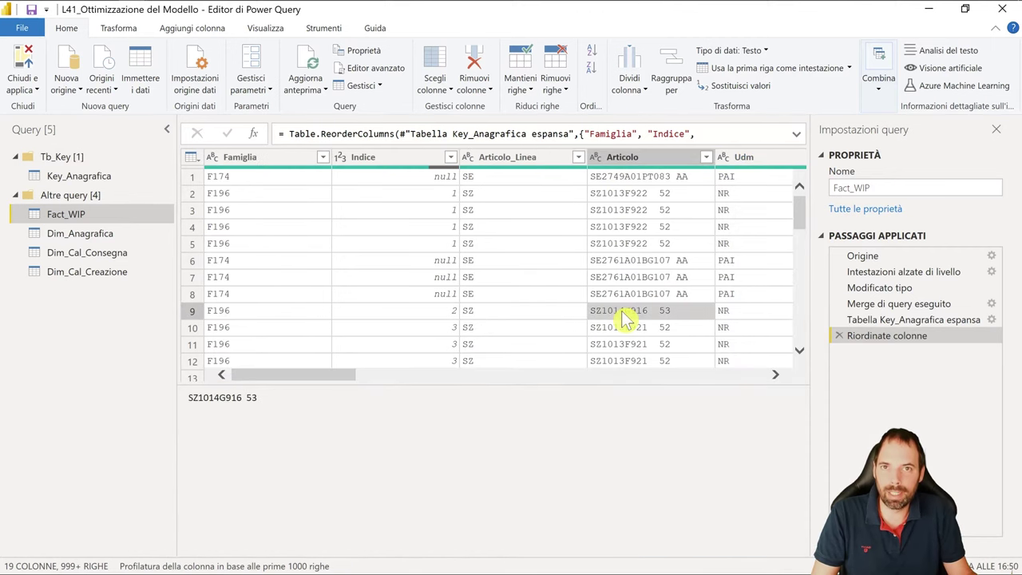
- Review Dim_Anagrafica's columns again, checking the Uomo value in row 6 and Iniettato in row 8
left_click(80, 233)
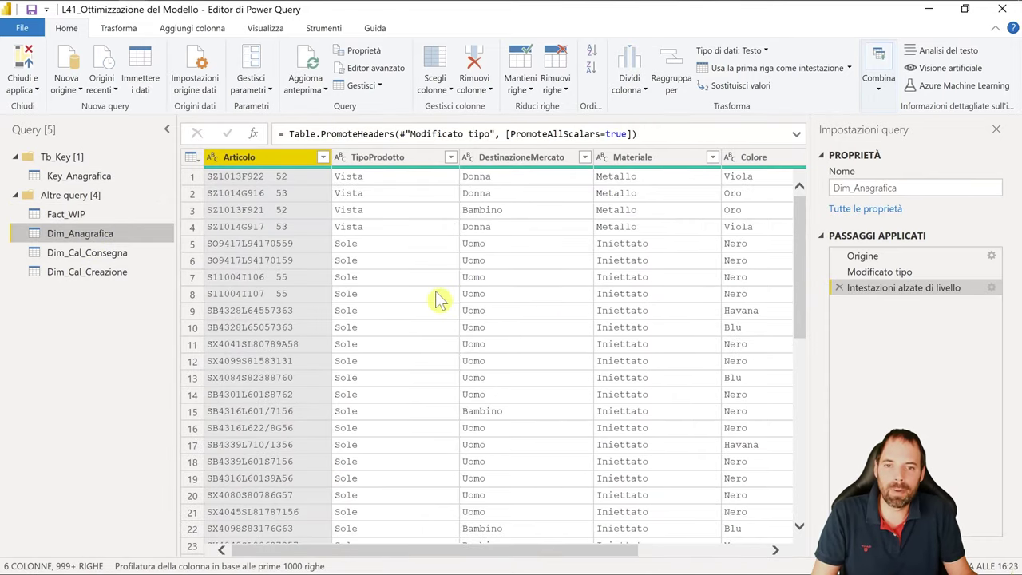
left_click(419, 157)
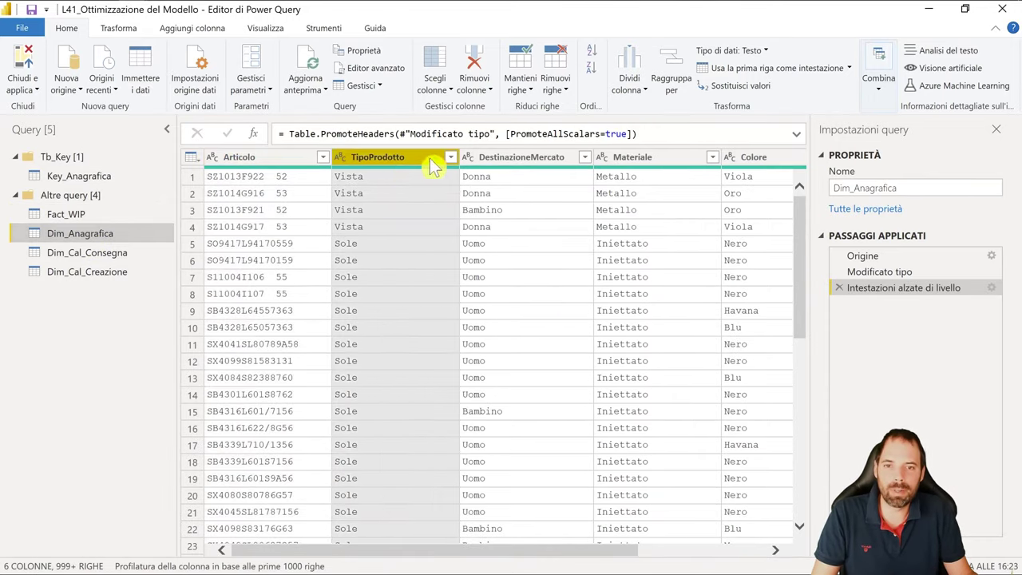
left_click(494, 156)
left_click(639, 156)
left_click(755, 160)
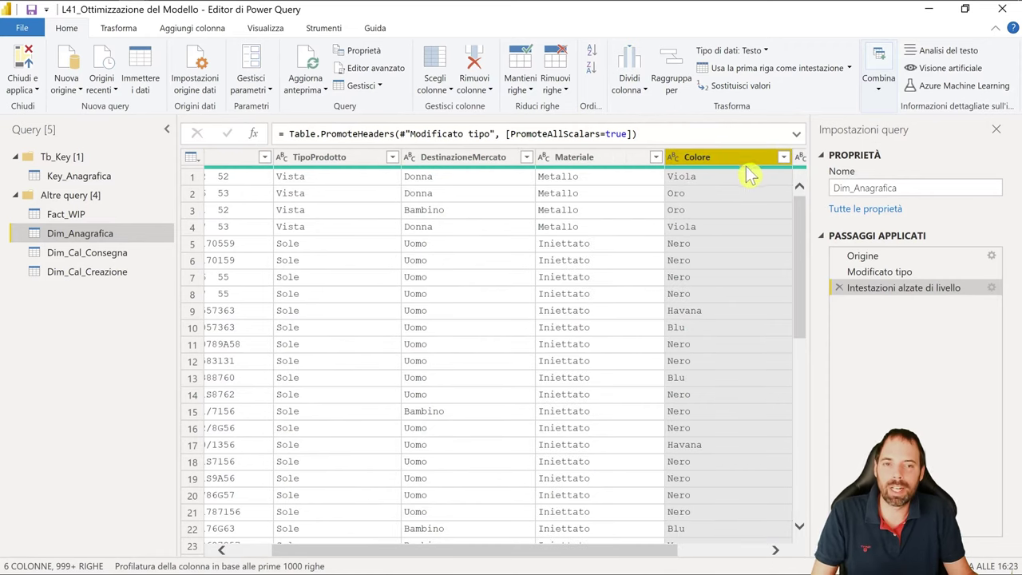
left_click(437, 262)
left_click(587, 295)
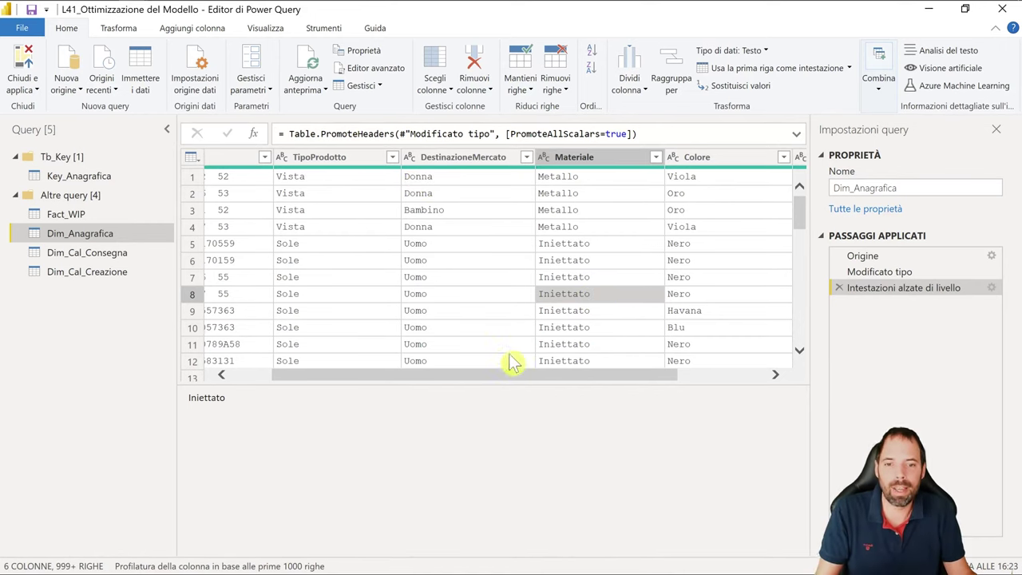
- Back in Fact_WIP, review the Articolo_Linea and Udm columns once more
left_click(68, 216)
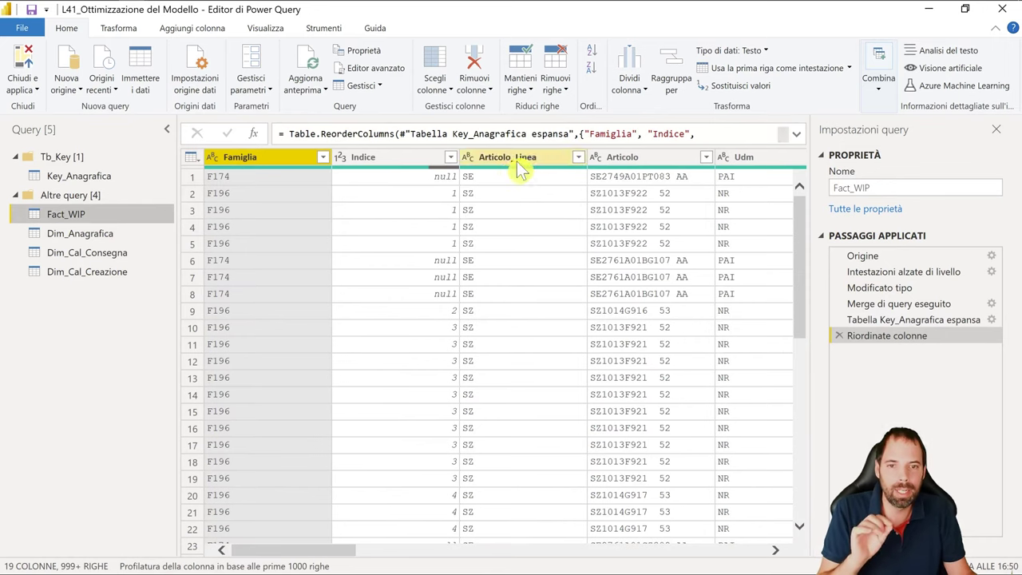
left_click(519, 160)
left_click(738, 157)
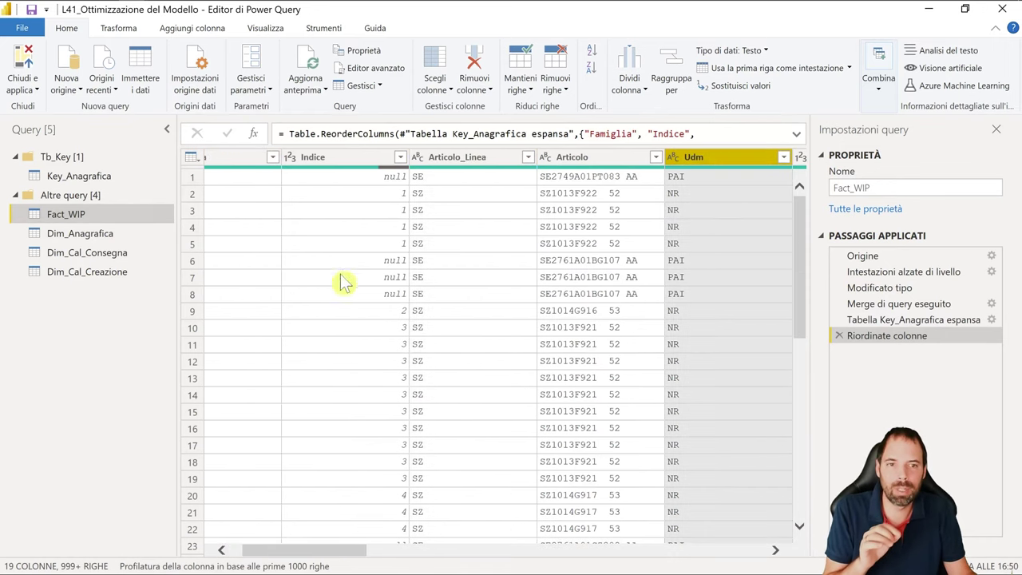
left_click_drag(346, 552, 334, 550)
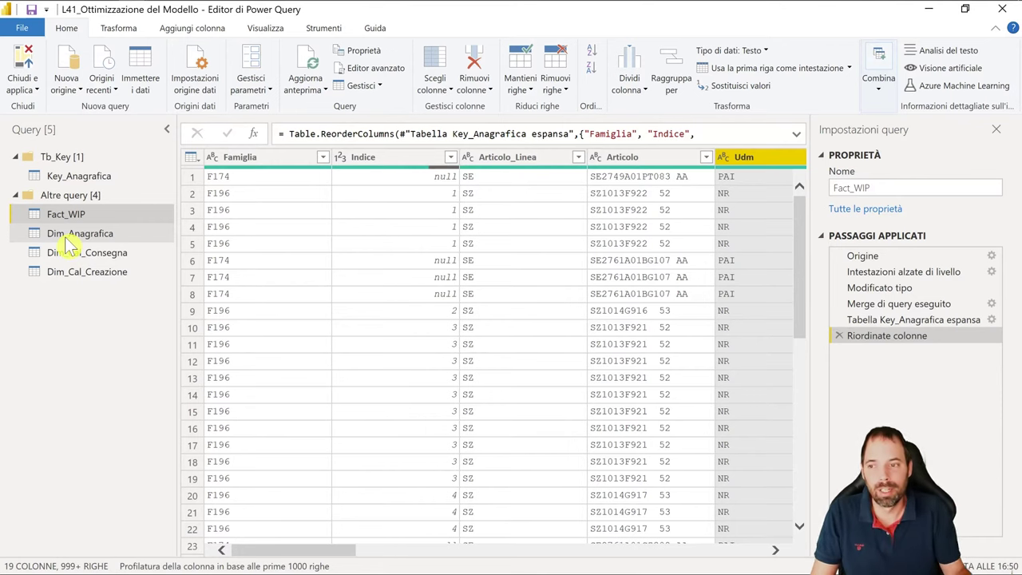
- Delete Fact_WIP's Riordinate colonne step so Indice returns to the end of the table
left_click(71, 244)
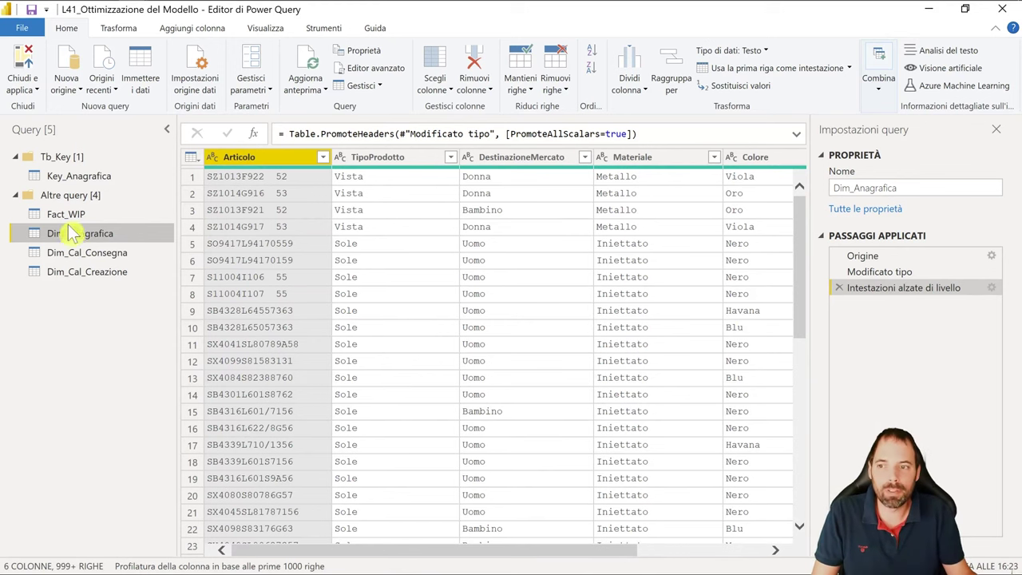
left_click(80, 215)
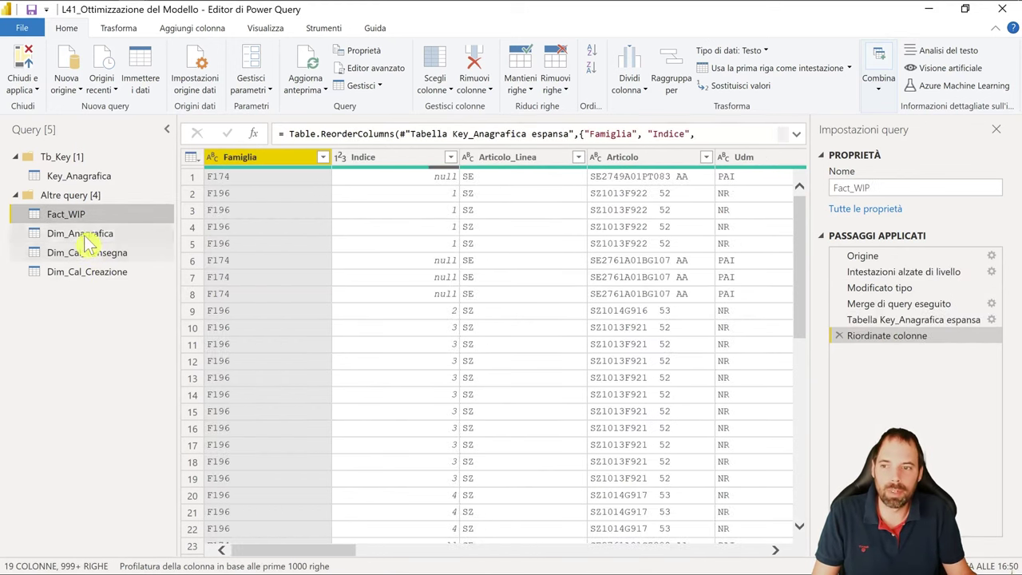
left_click(85, 236)
left_click(80, 223)
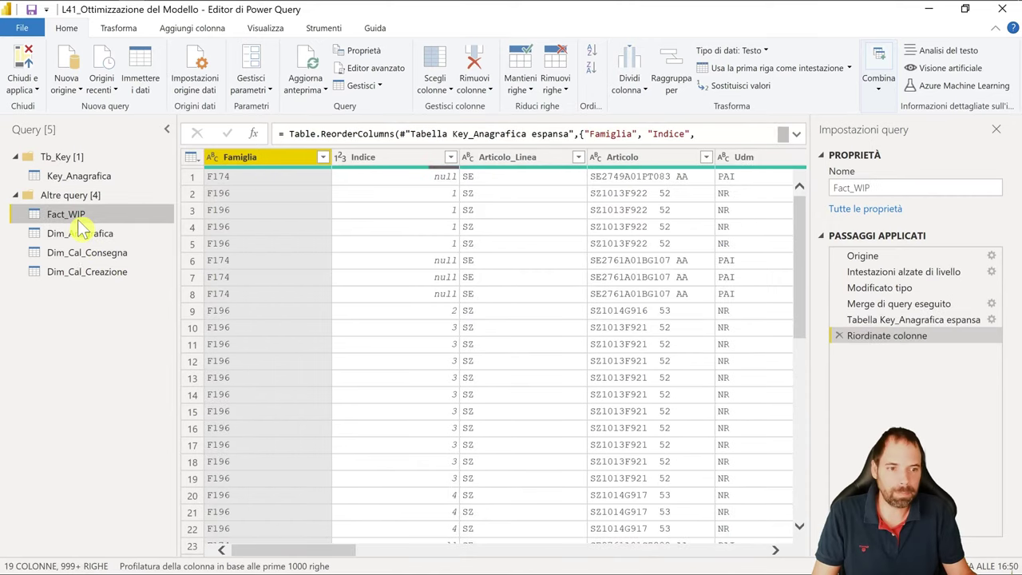
left_click_drag(327, 549, 758, 549)
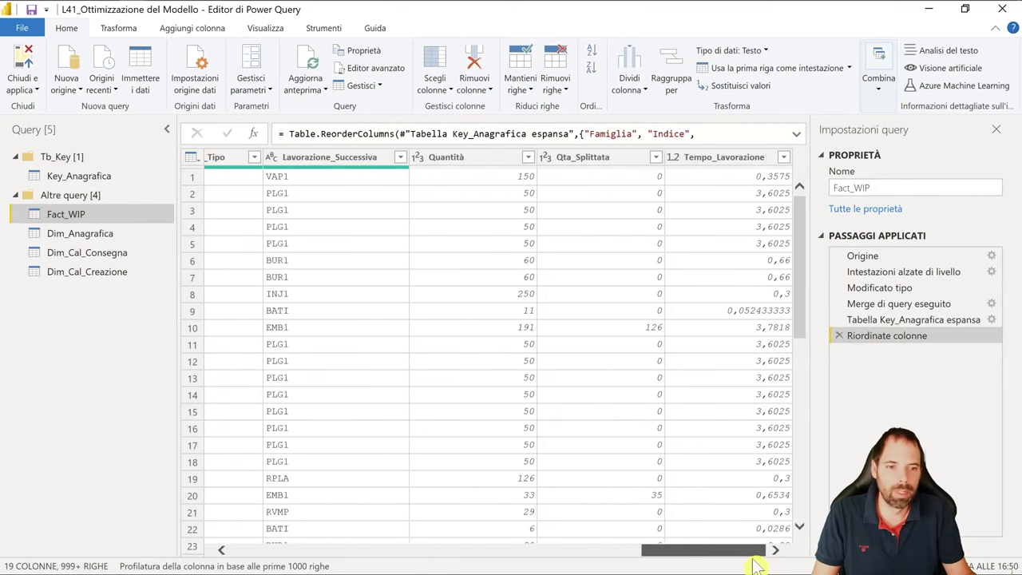
left_click(837, 335)
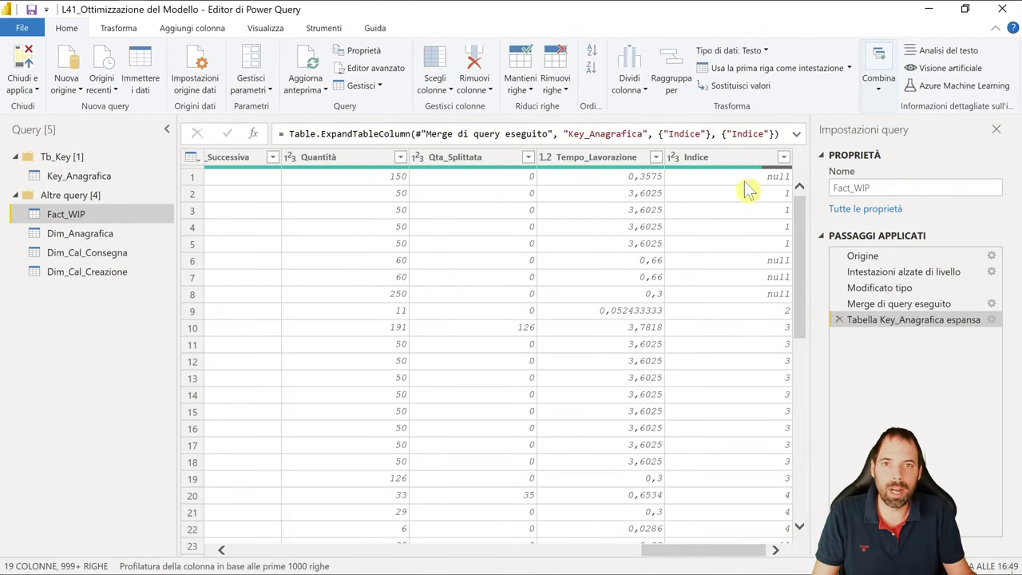
- Delete Fact_WIP's merge and expanded-table steps, check its earlier steps, and glance at Key_Anagrafica
left_click(839, 319)
left_click(838, 303)
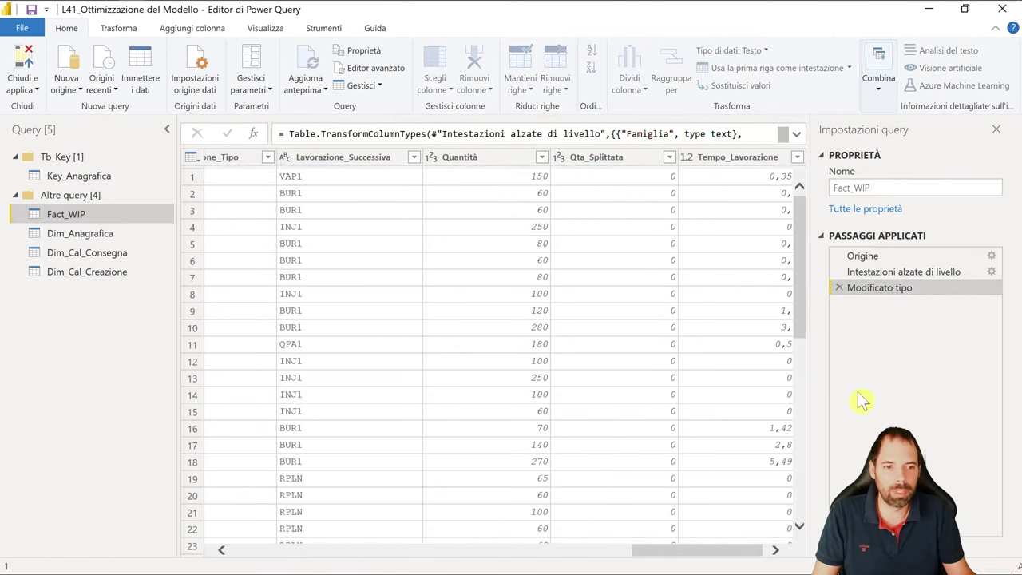
left_click(872, 272)
left_click(862, 255)
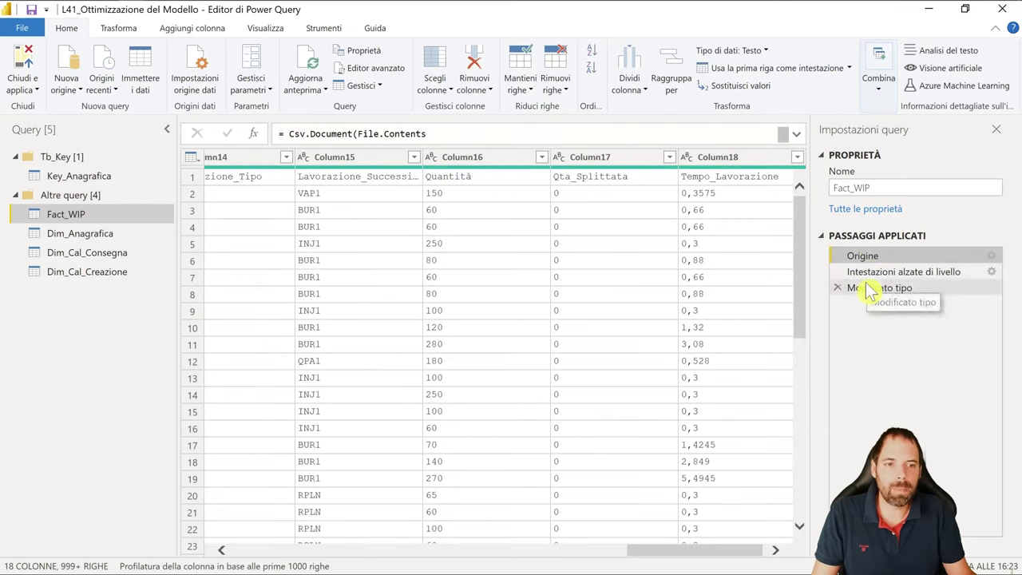
left_click(89, 177)
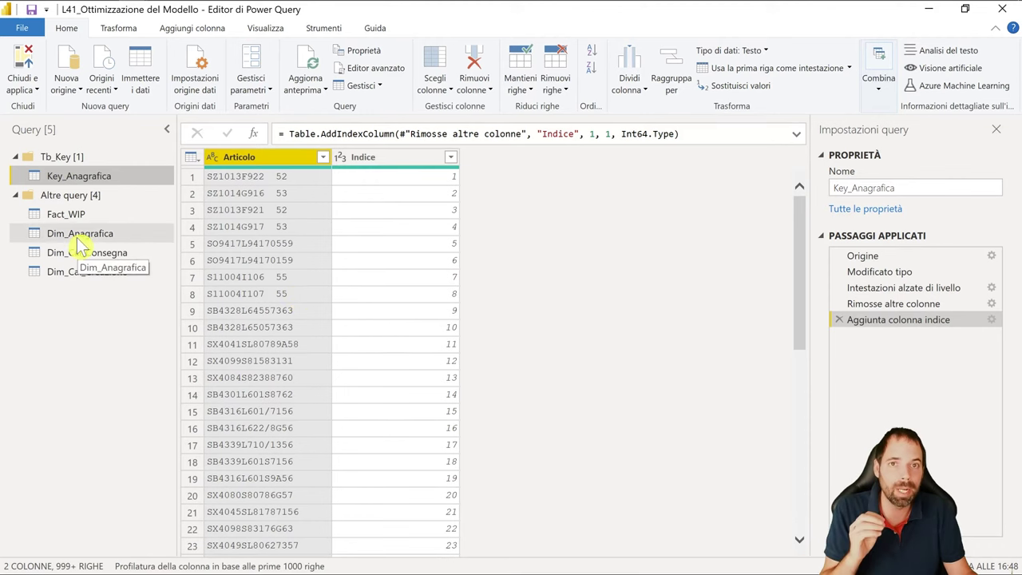
left_click(56, 214)
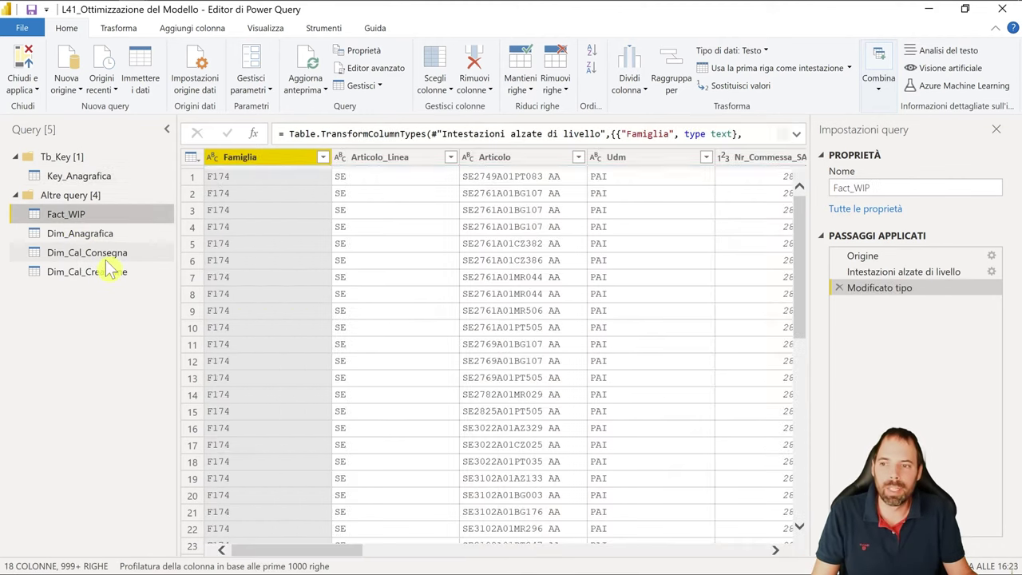
- Duplicate Fact_WIP, move the copy into the Tb_Key folder and rename it Key_Anagrafica_Fact
right_click(74, 216)
left_click(129, 322)
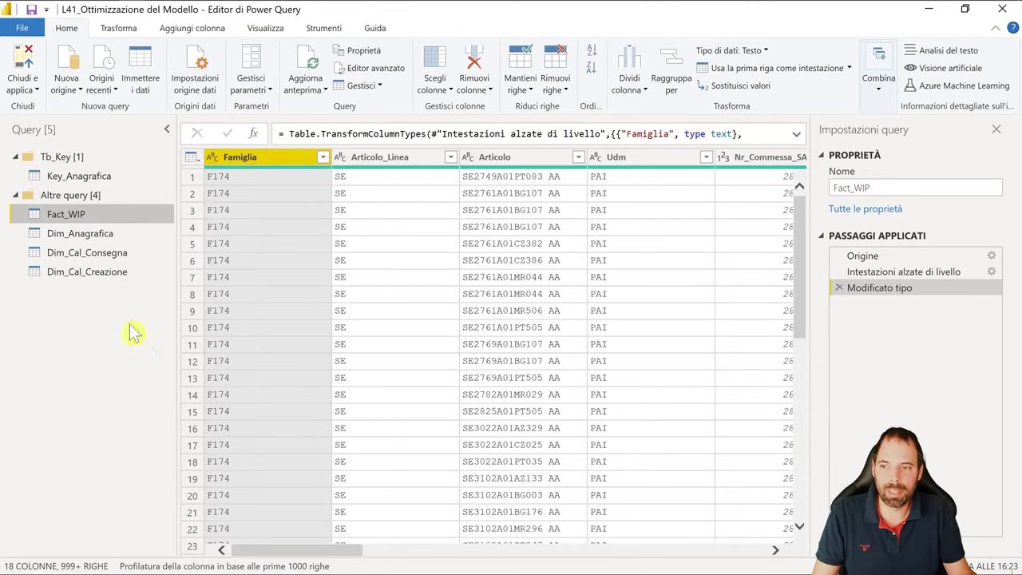
left_click_drag(79, 291, 91, 195)
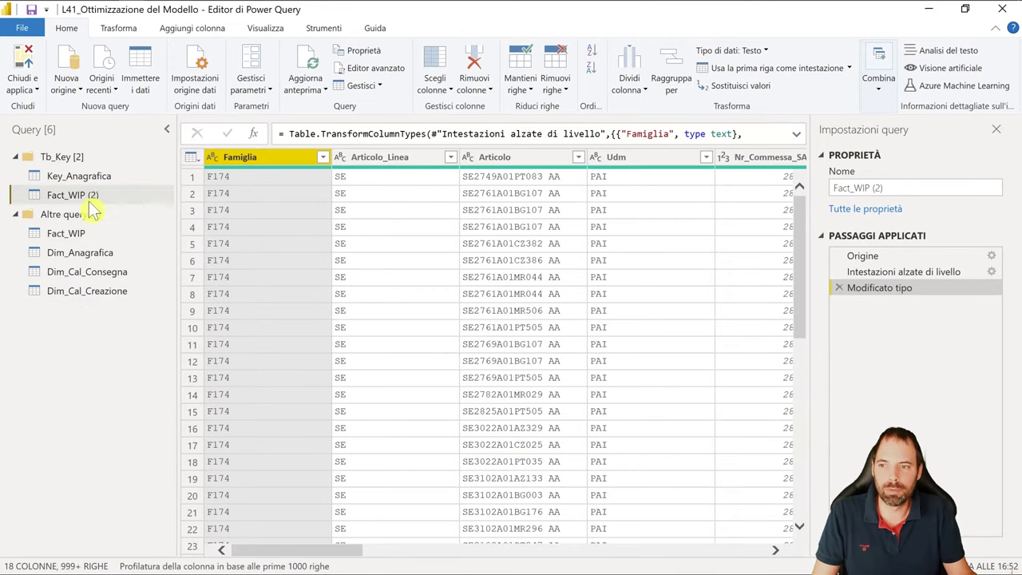
double_click(116, 191)
type("Key_Anagrafica_Fact")
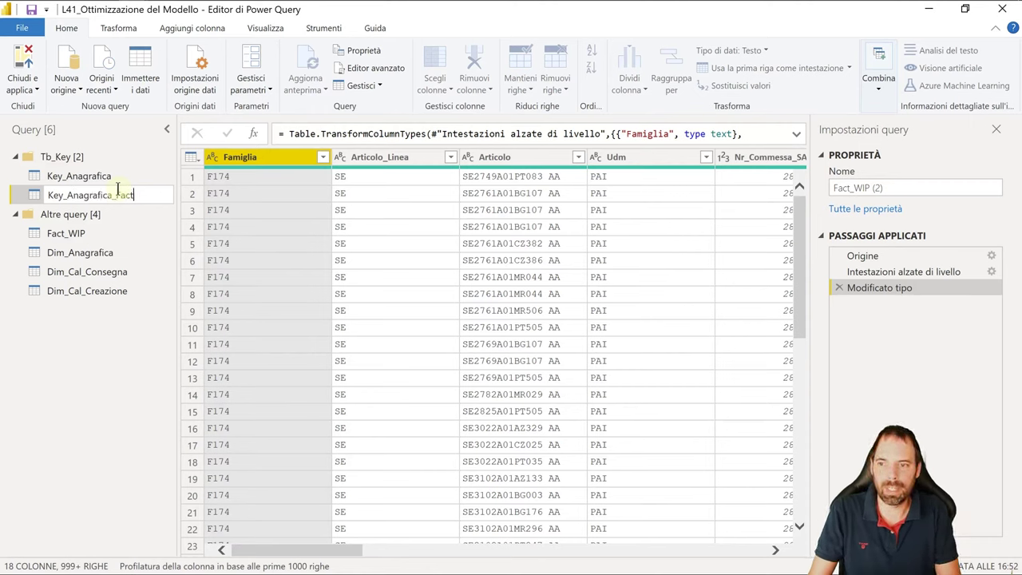
key("Return")
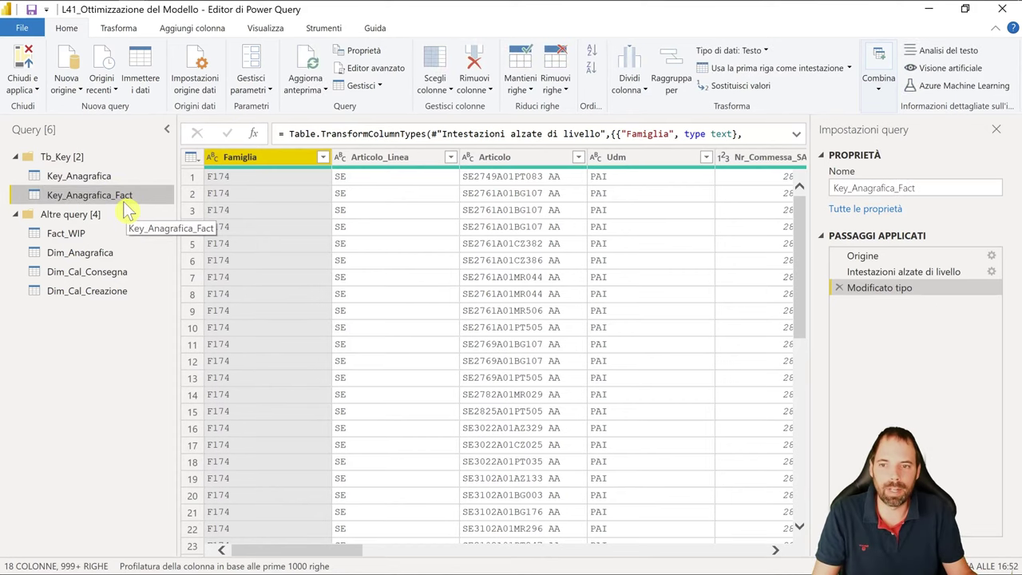
left_click(525, 158)
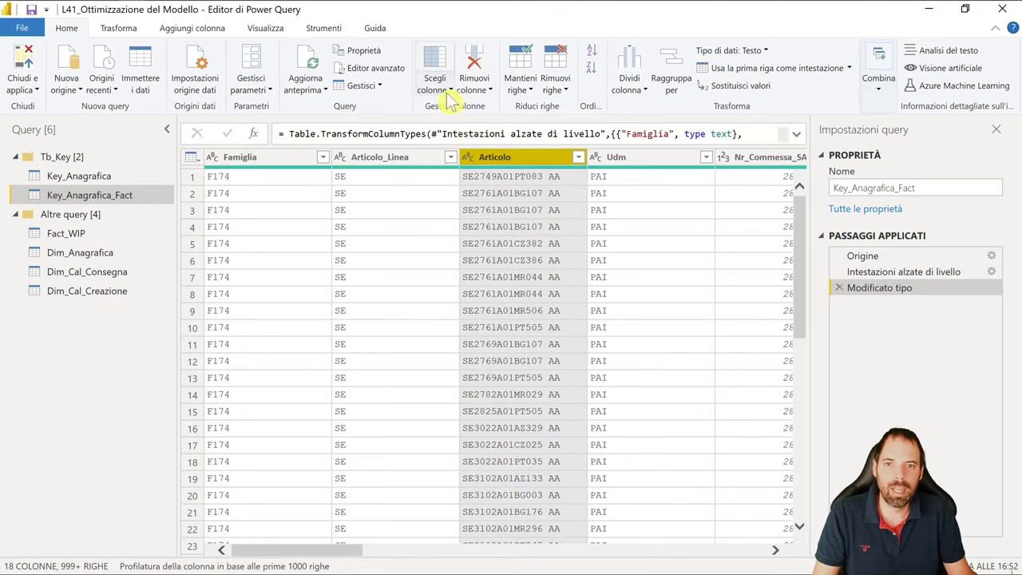
- Try keeping only Articolo and opening Group By, then cancel and undo back to the full table
left_click(477, 93)
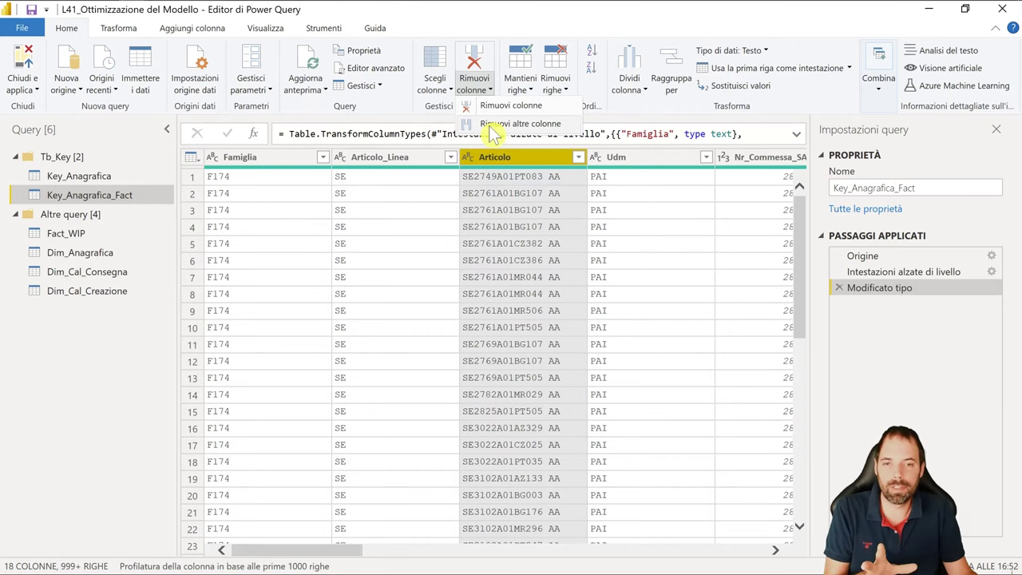
left_click(490, 126)
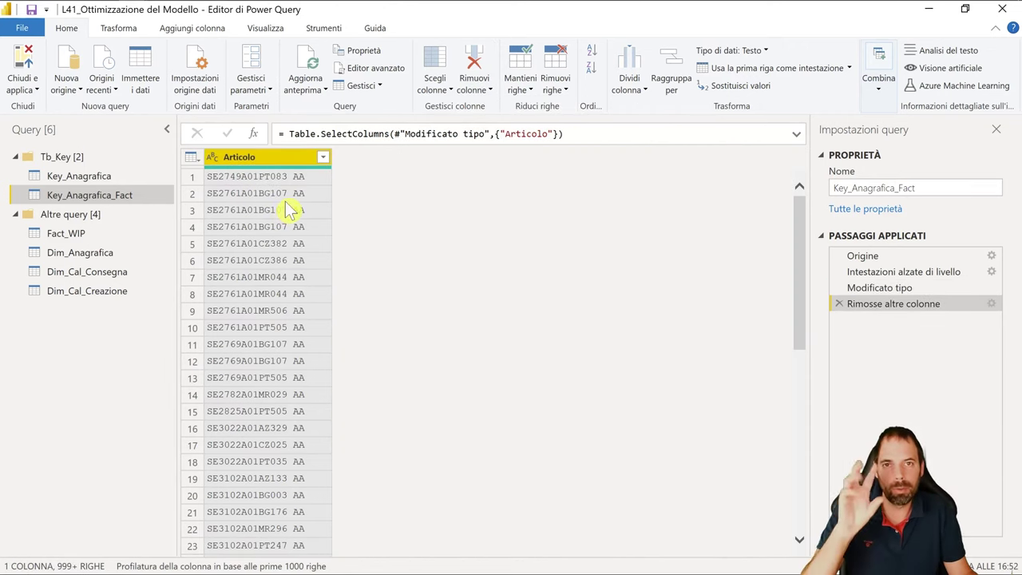
left_click(669, 80)
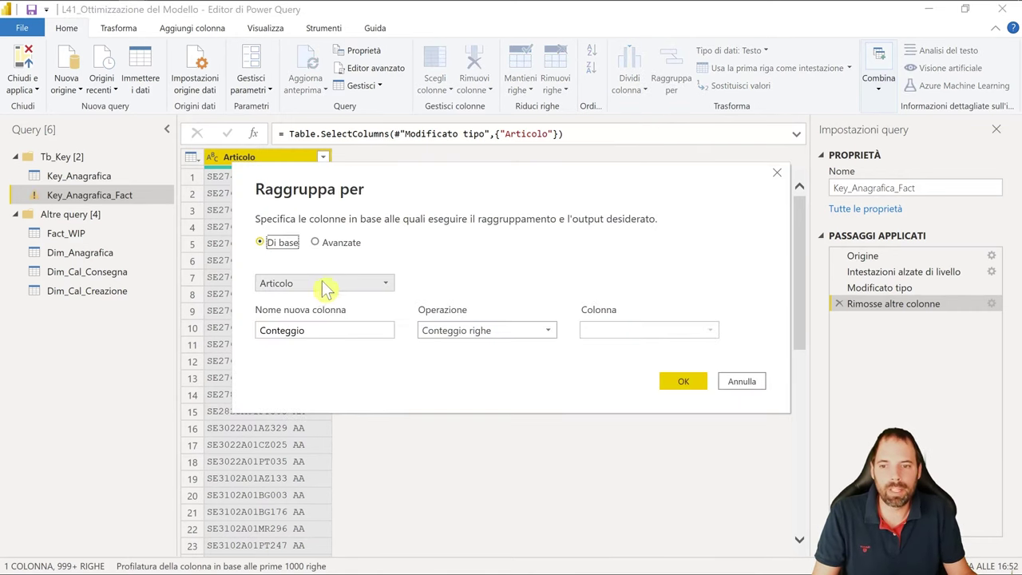
left_click(736, 383)
left_click(838, 303)
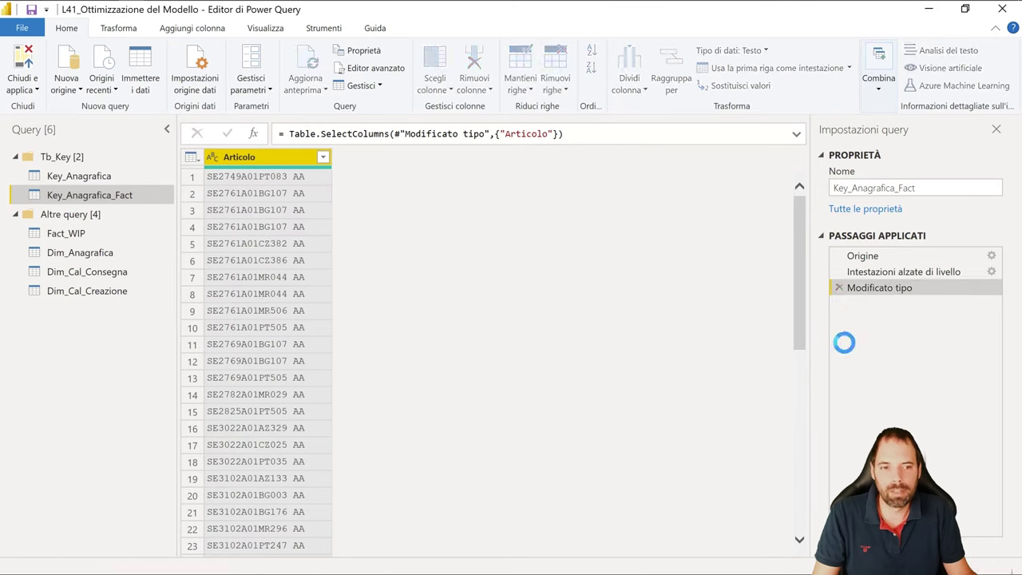
- Group Key_Anagrafica_Fact by Articolo and delete the resulting Conteggio count column
left_click(527, 216)
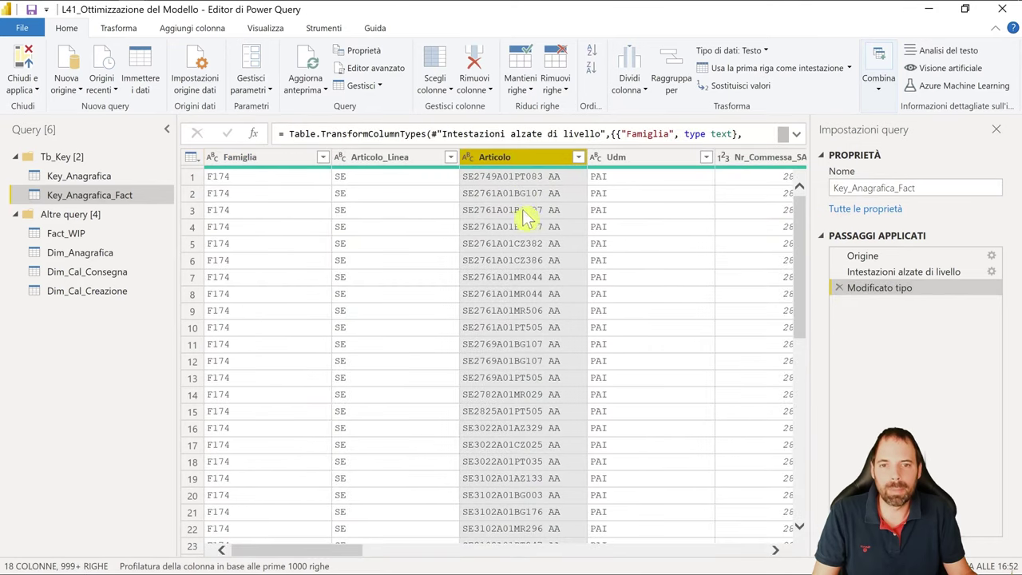
left_click(674, 83)
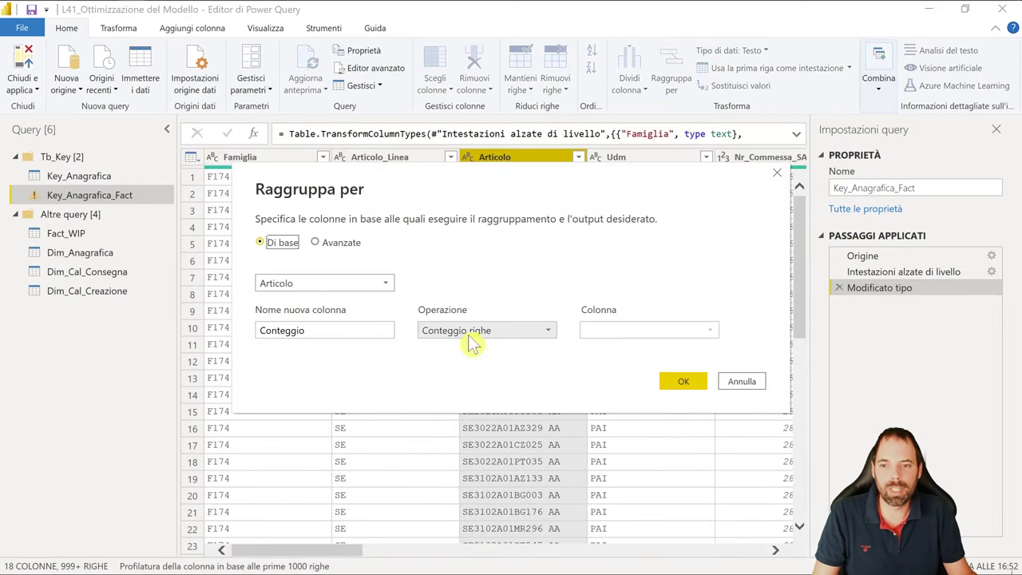
left_click(693, 385)
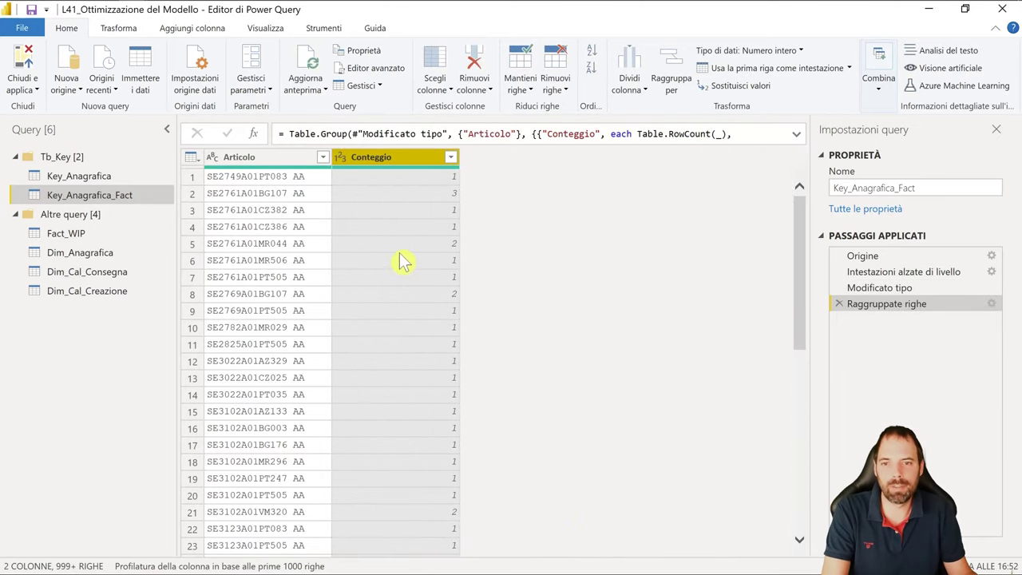
key("Delete")
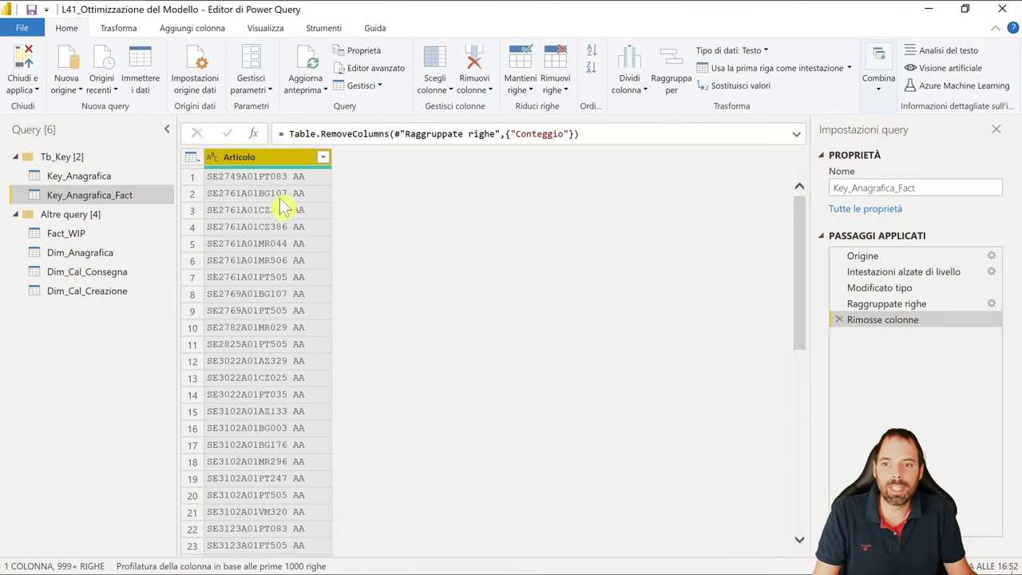
- Add an Indice column numbered from 1, compare with Key_Anagrafica, then return to Fact_WIP
left_click(165, 31)
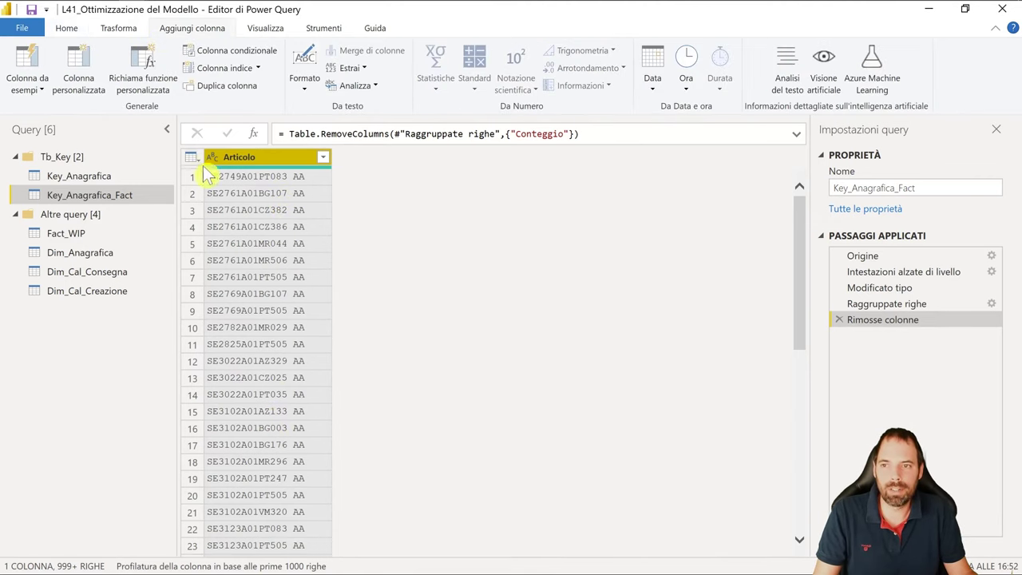
left_click(257, 69)
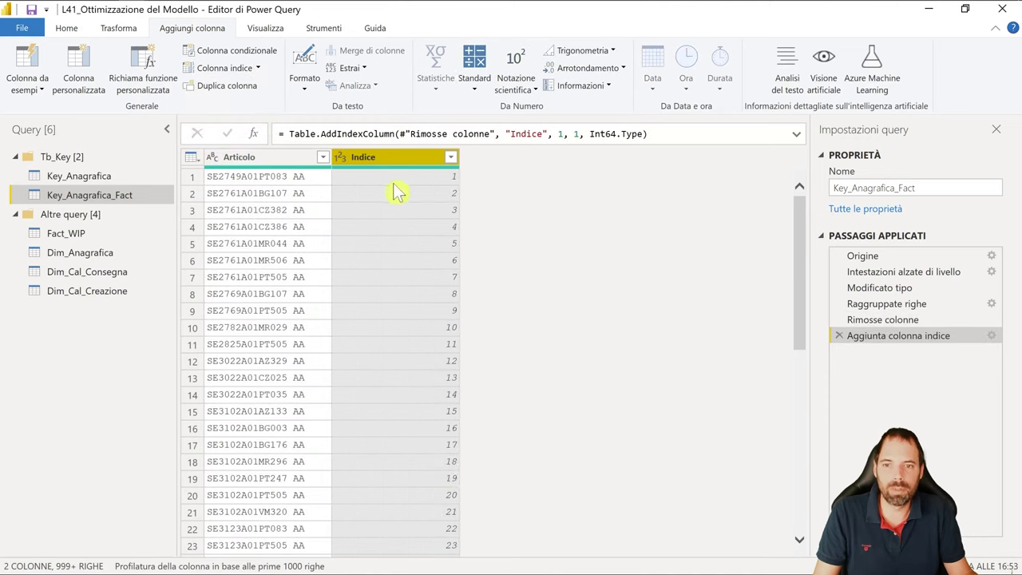
scroll(395, 365, "down", 10)
scroll(388, 354, "up", 5)
scroll(372, 349, "up", 5)
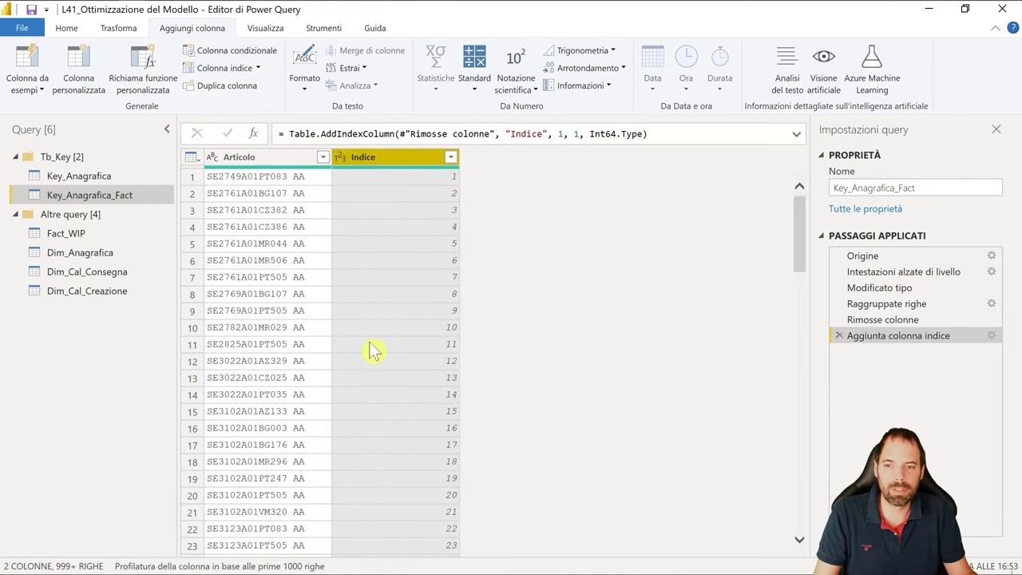
left_click(275, 216)
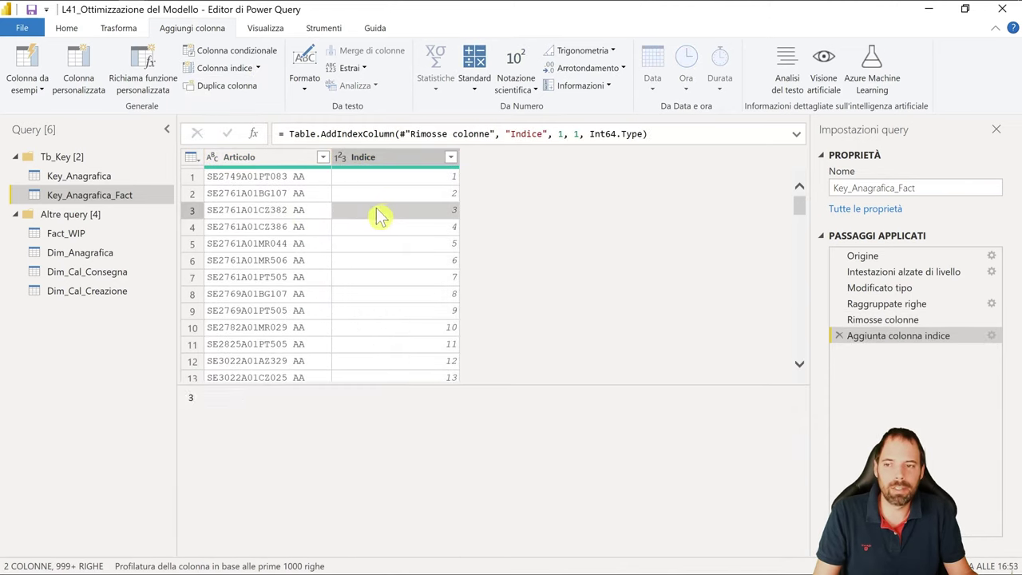
left_click(90, 184)
left_click(100, 196)
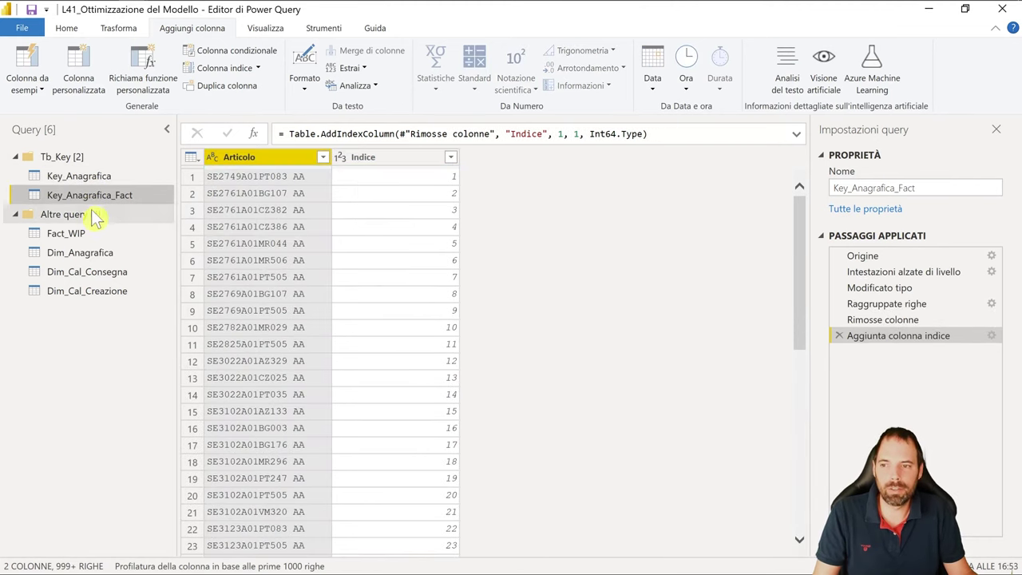
left_click(70, 234)
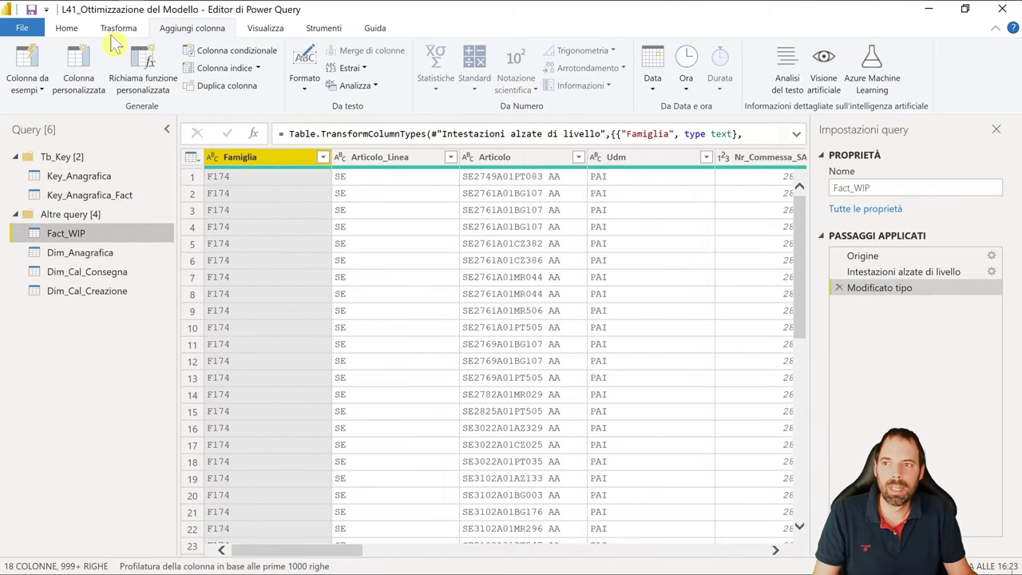
- Merge Fact_WIP with Key_Anagrafica_Fact, matching on the Articolo column in both tables
left_click(68, 30)
left_click(878, 71)
left_click(901, 125)
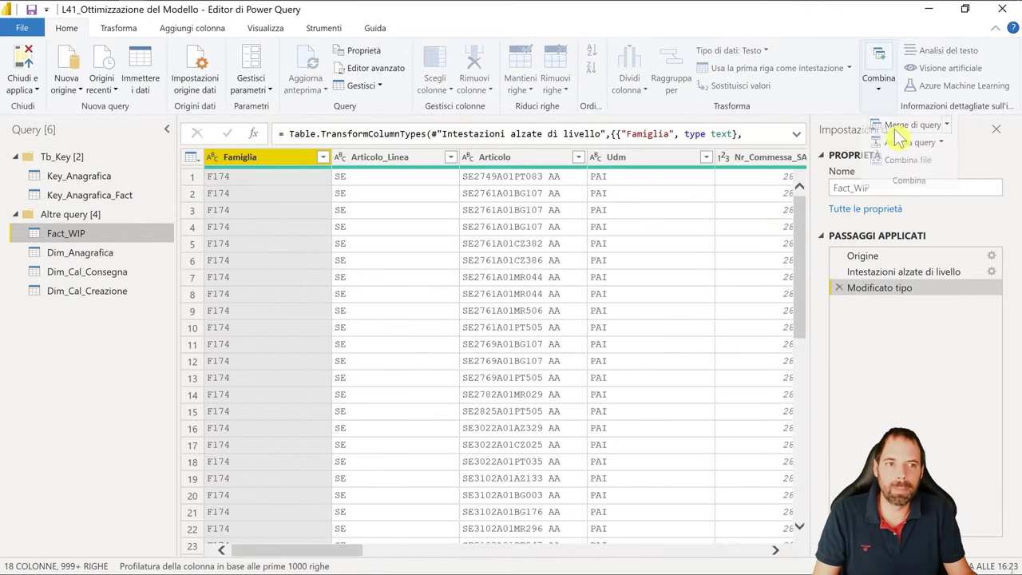
left_click(329, 272)
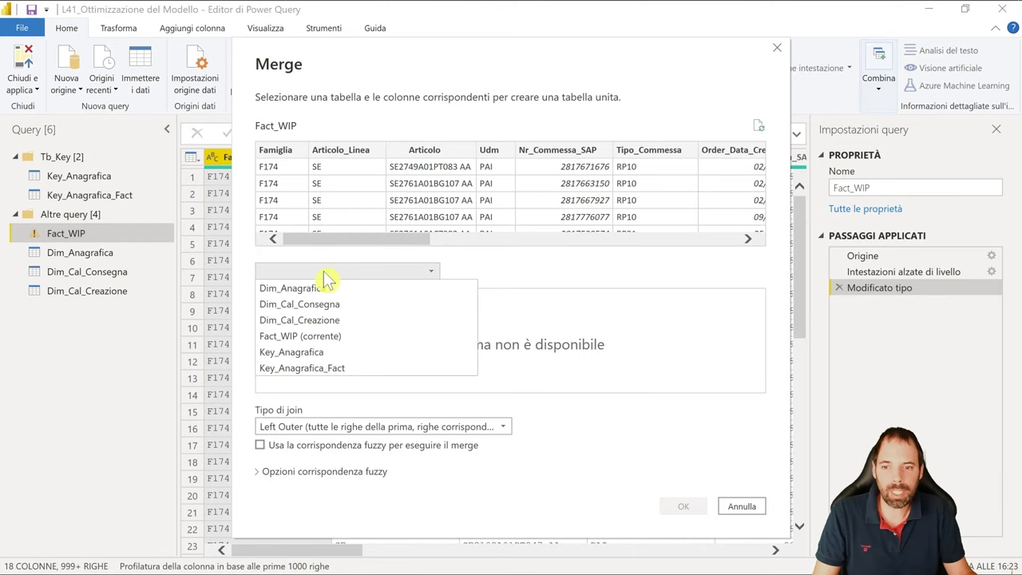
left_click(313, 369)
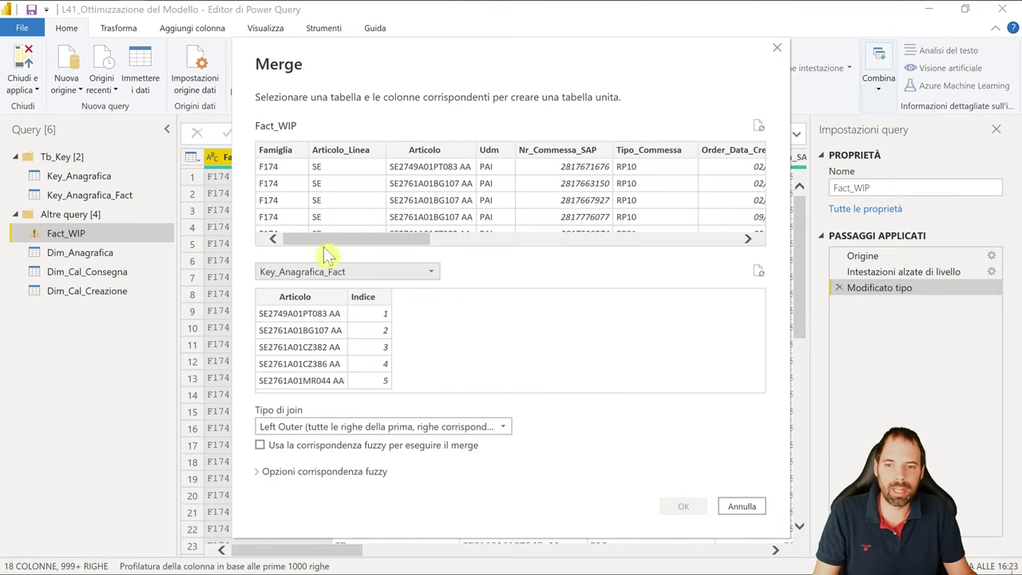
left_click(423, 149)
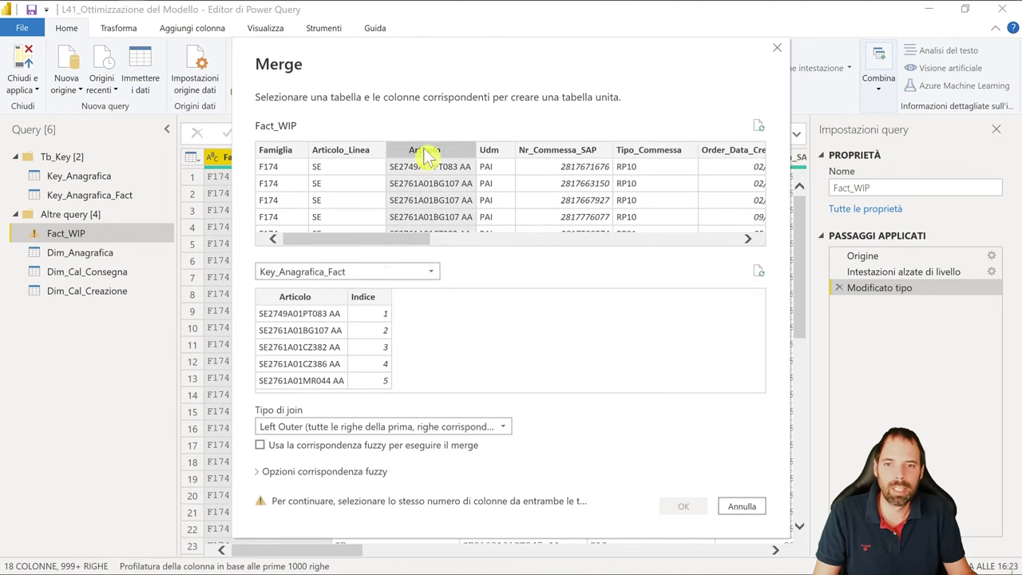
left_click(300, 296)
left_click(691, 511)
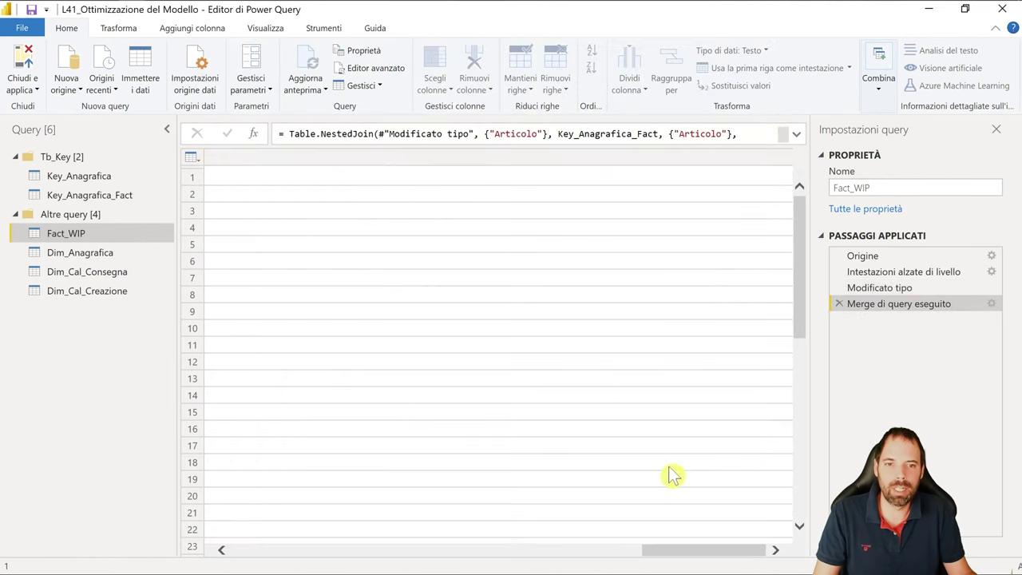
- Expand the merged column to bring in only Indice, then check the filled Indice values
left_click(784, 157)
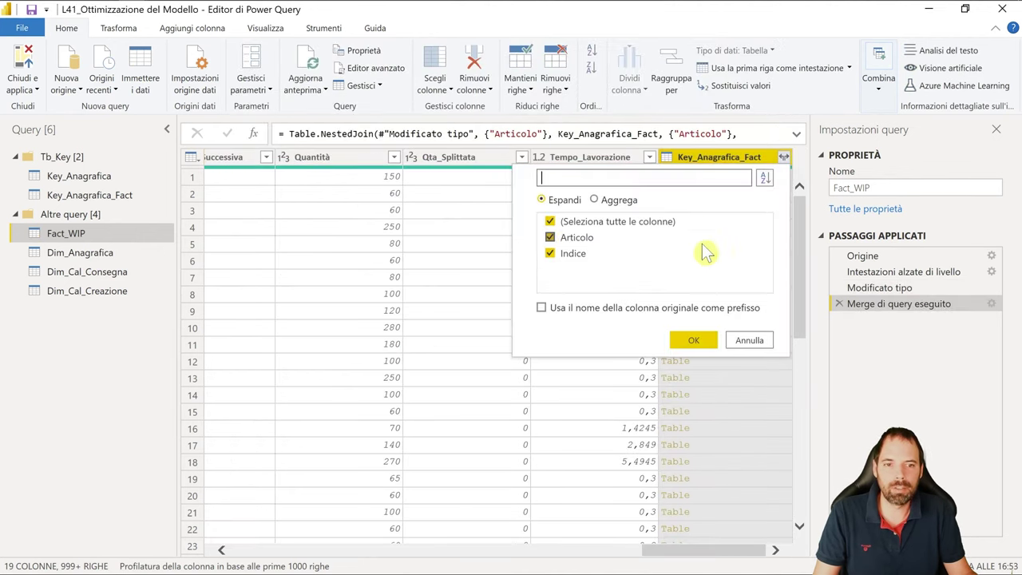
left_click(549, 237)
left_click(686, 340)
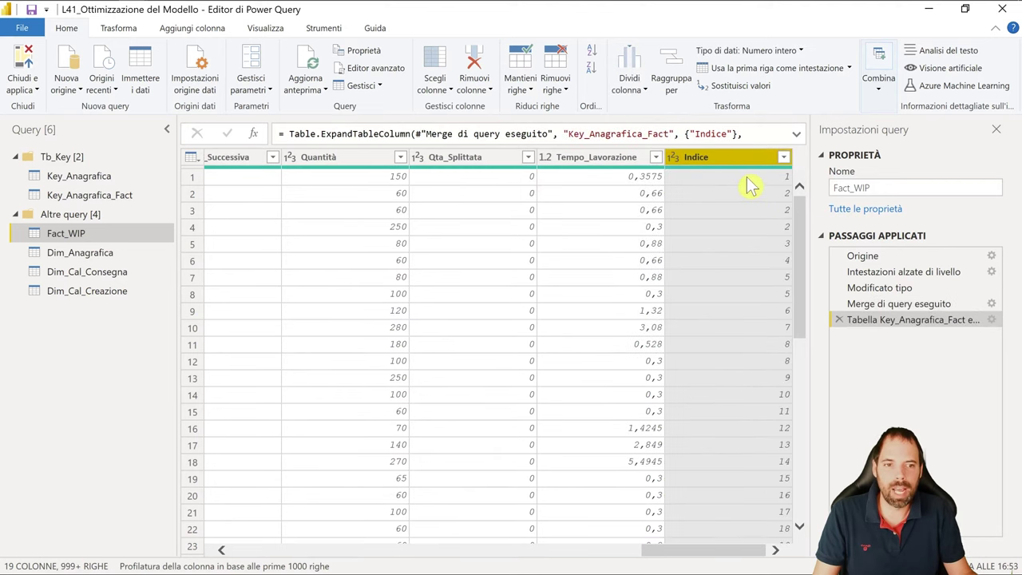
left_click(740, 227)
left_click(741, 279)
scroll(734, 291, "down", 4)
scroll(726, 292, "down", 5)
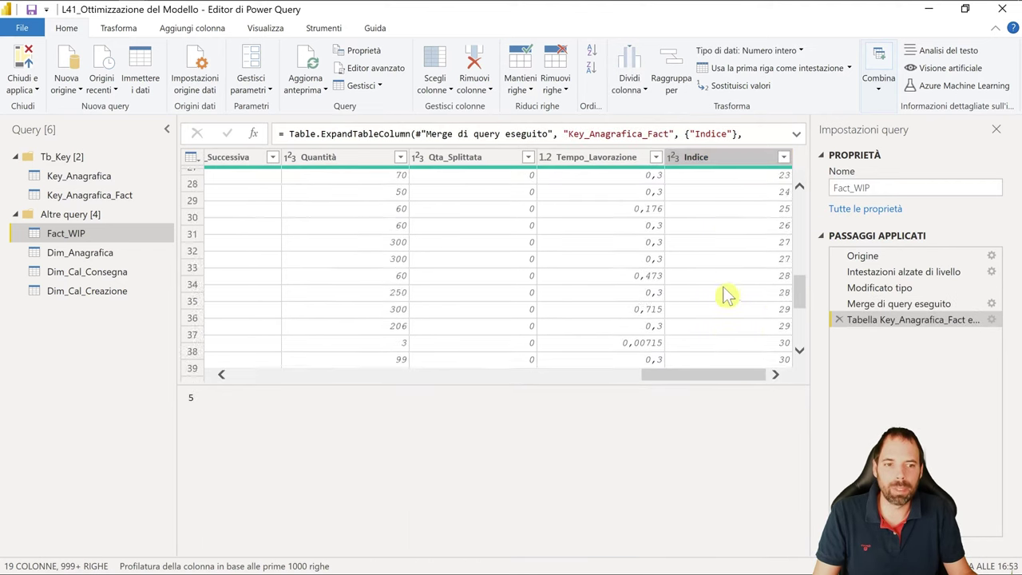
scroll(714, 292, "up", 5)
scroll(711, 295, "up", 4)
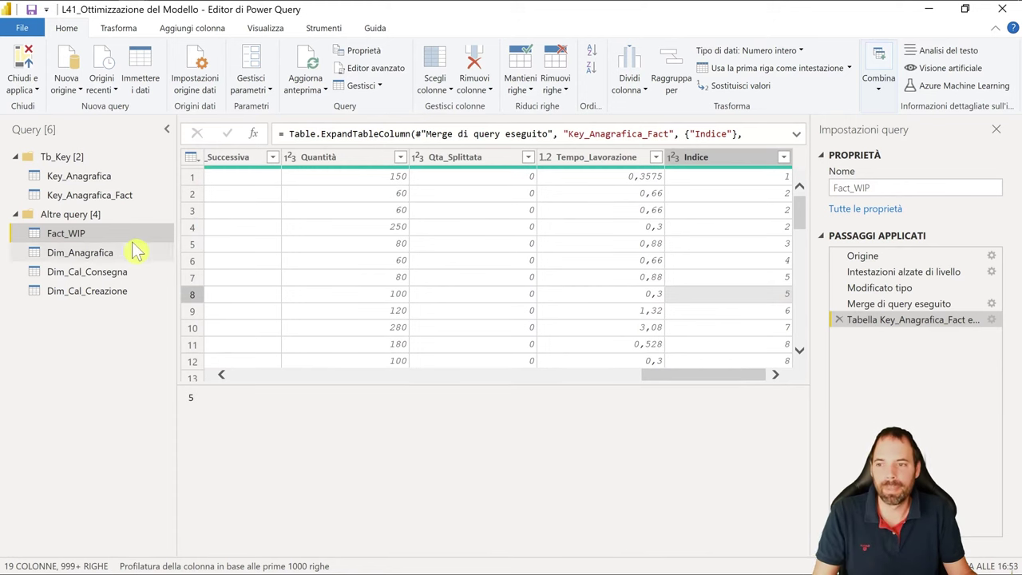
- Select Dim_Anagrafica and start Merge di query from Home > Combina
left_click(92, 254)
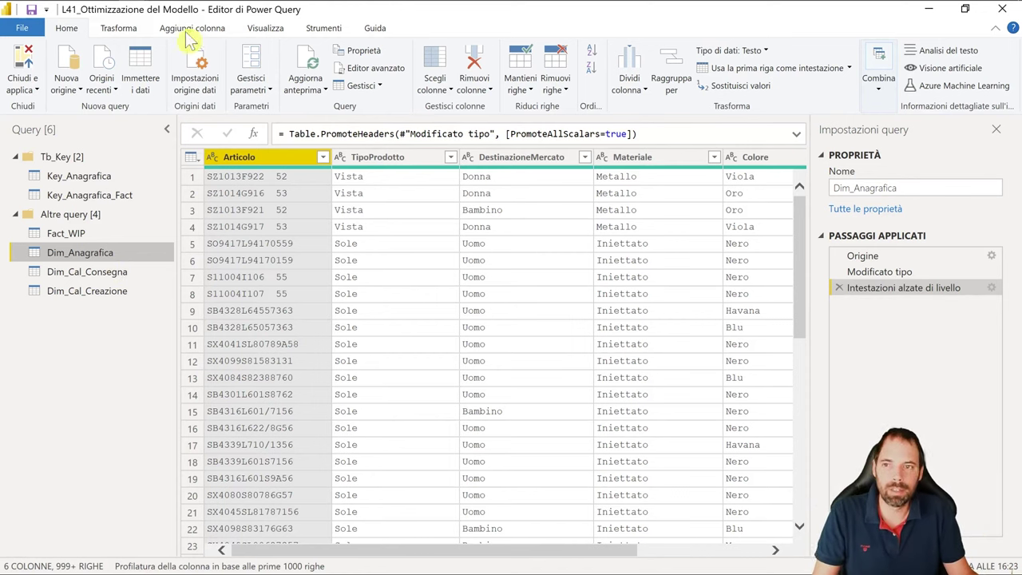
left_click(878, 78)
- Merge Dim_Anagrafica with Key_Anagrafica_Fact, matching on Articolo in both tables
left_click(886, 124)
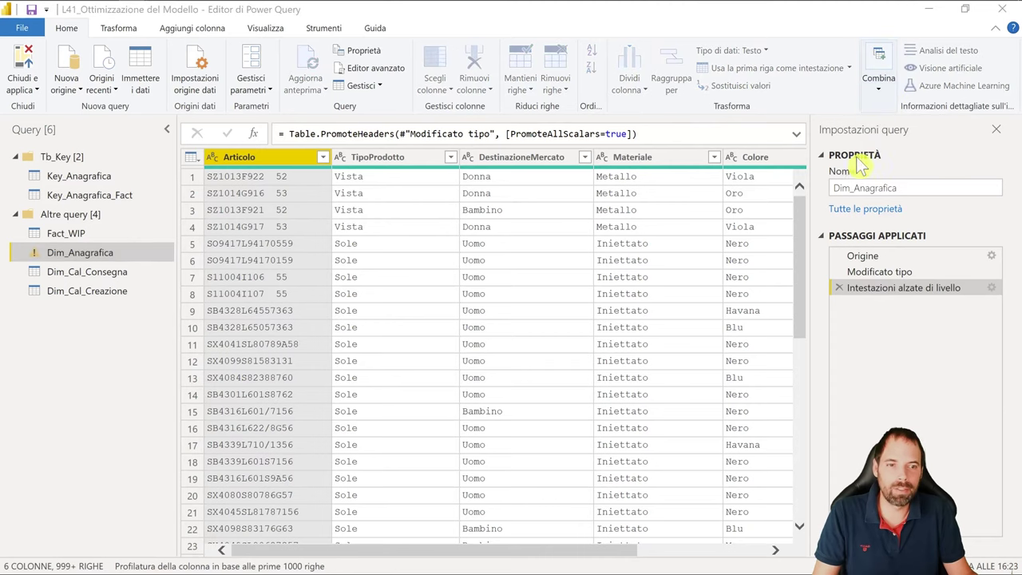
left_click(348, 272)
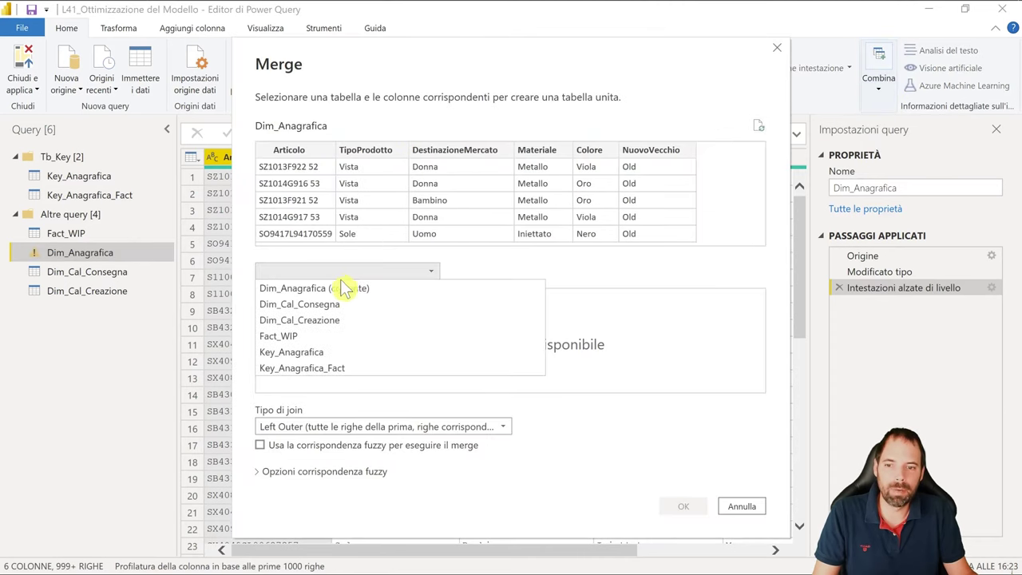
left_click(319, 369)
left_click(307, 217)
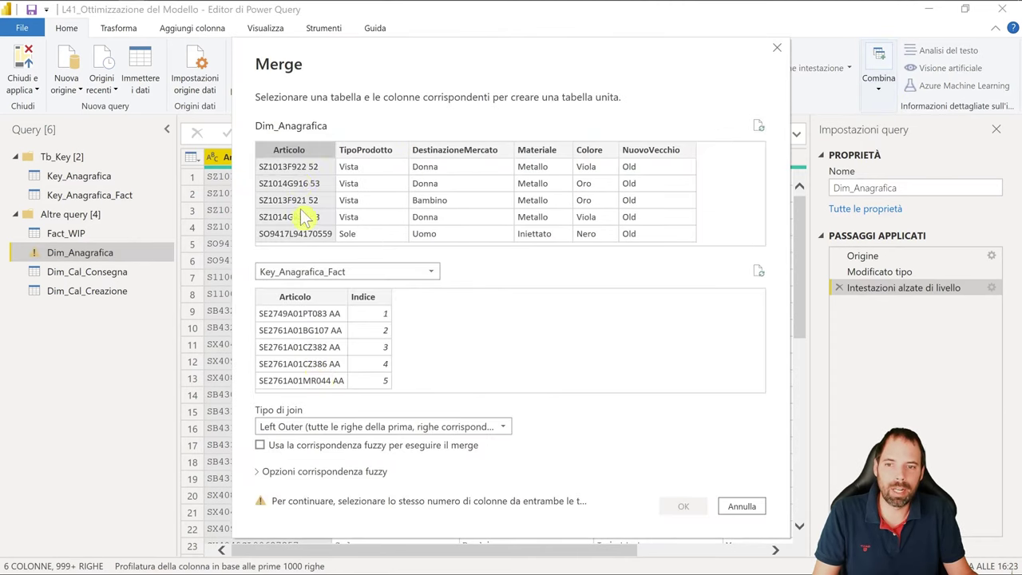
left_click(287, 344)
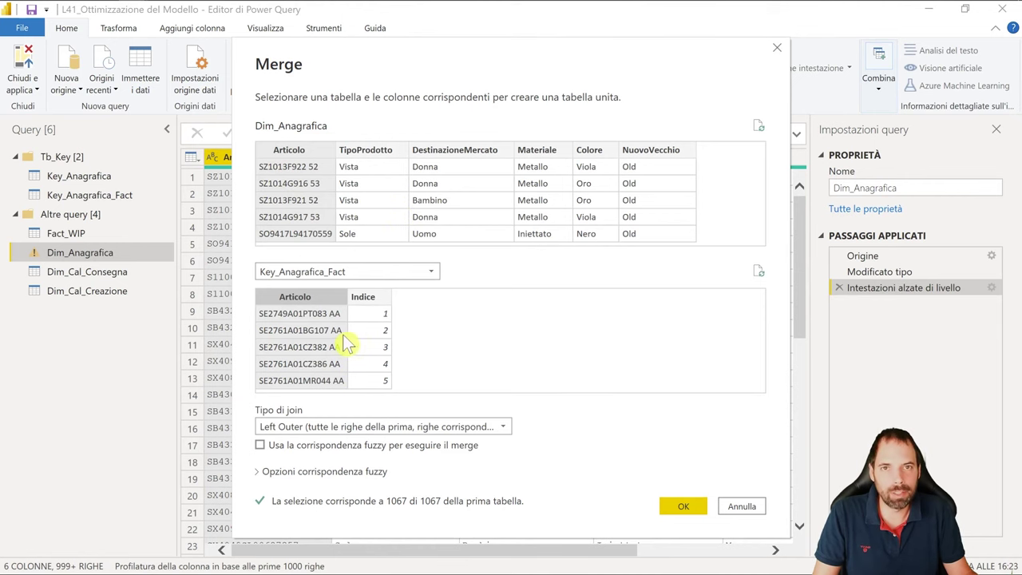
left_click(691, 507)
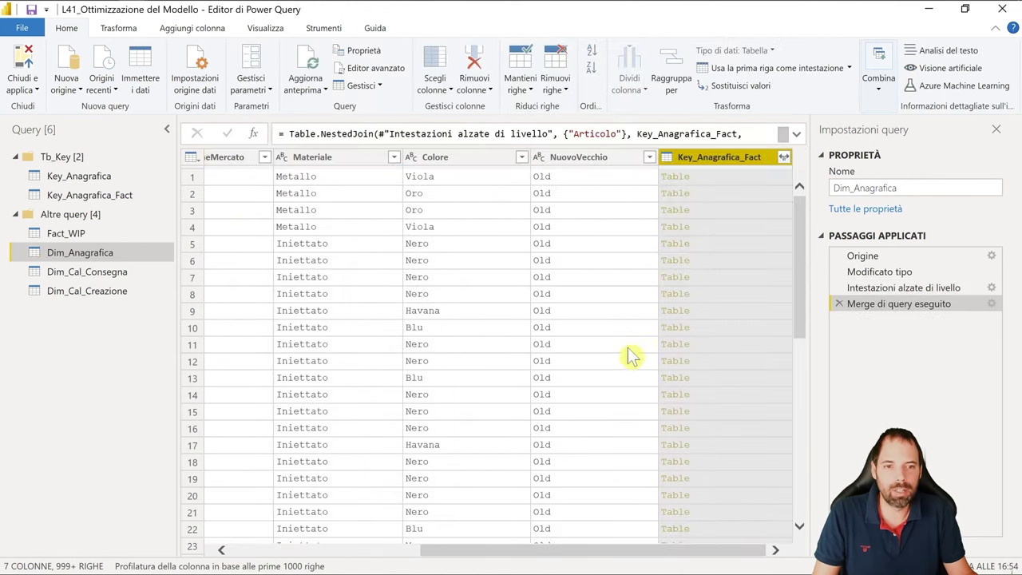
- Expand the merged column to add only Indice, then scroll through its values
left_click(784, 158)
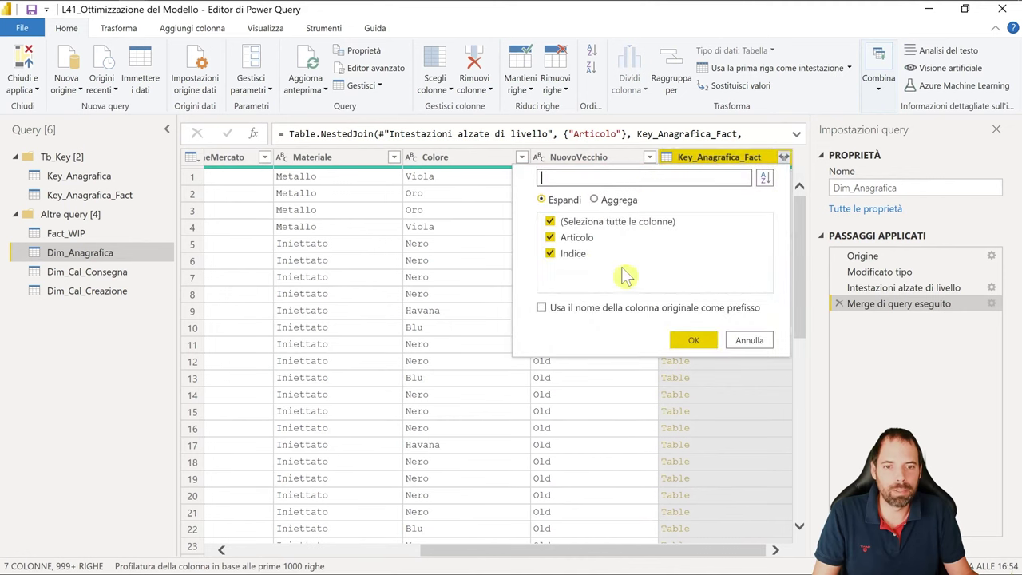
left_click(549, 237)
left_click(692, 340)
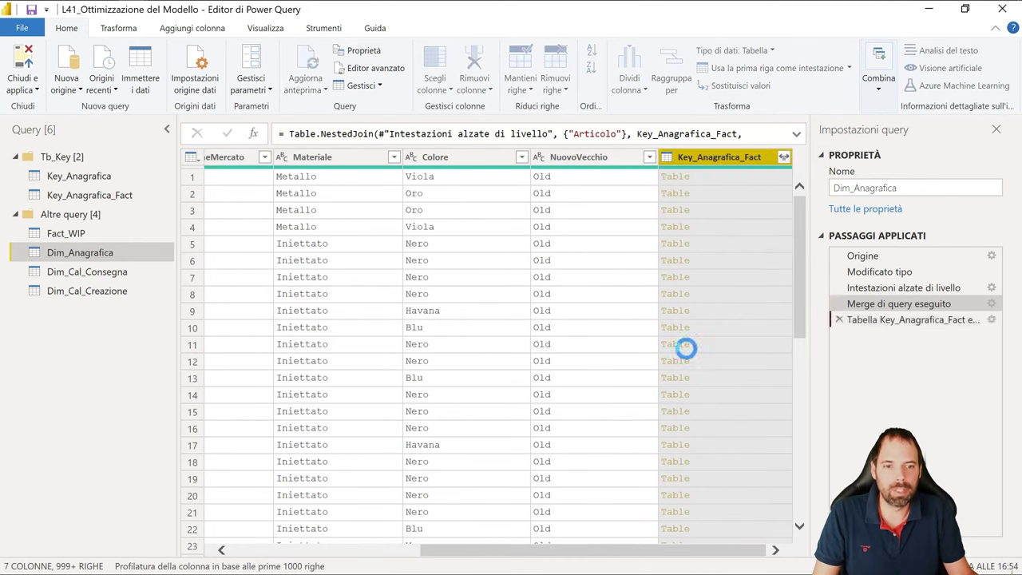
left_click(728, 179)
scroll(733, 287, "down", 5)
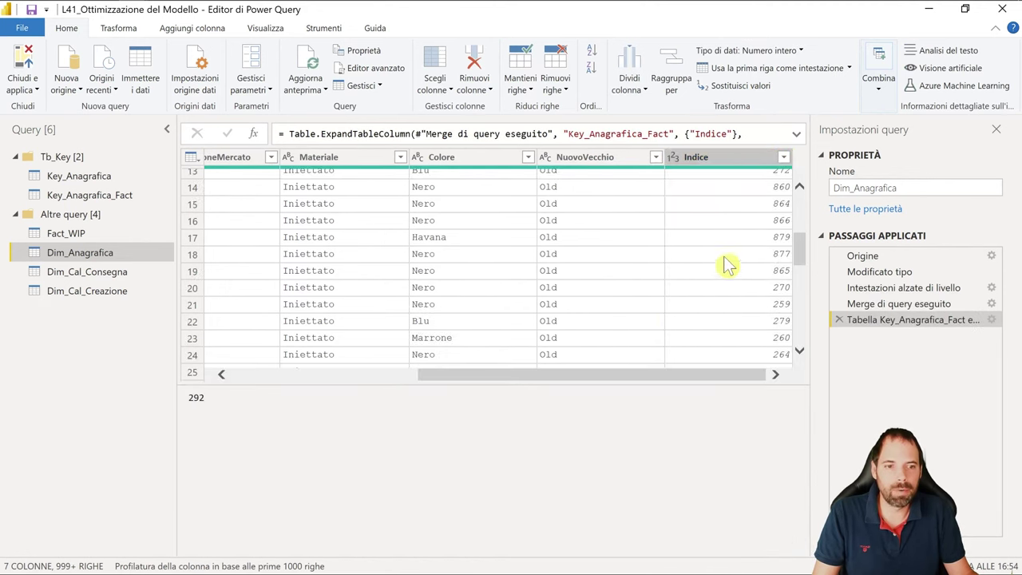
scroll(722, 271, "down", 4)
scroll(714, 276, "down", 6)
scroll(711, 275, "down", 6)
scroll(709, 271, "down", 6)
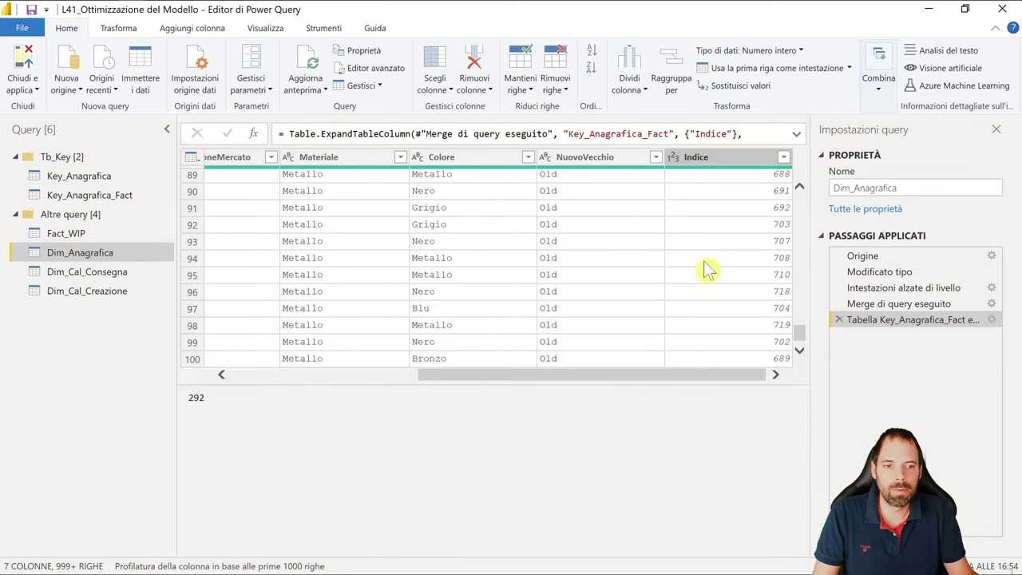
scroll(706, 270, "down", 6)
scroll(703, 269, "down", 4)
scroll(699, 280, "up", 4)
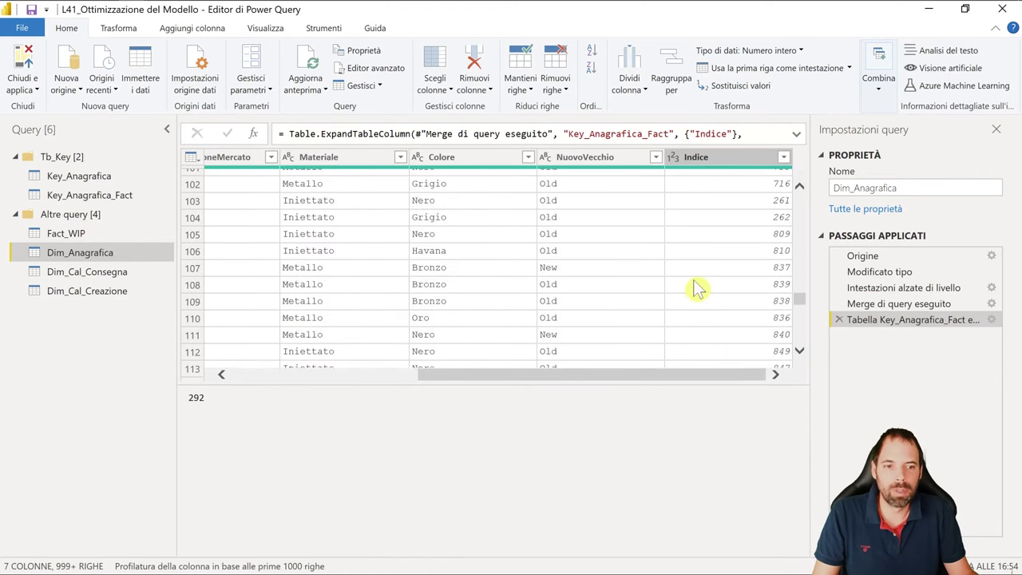
scroll(742, 296, "up", 4)
- Compare the Articolo values in rows 1, 2 and 8 against their Indice
left_click_drag(798, 299, 805, 200)
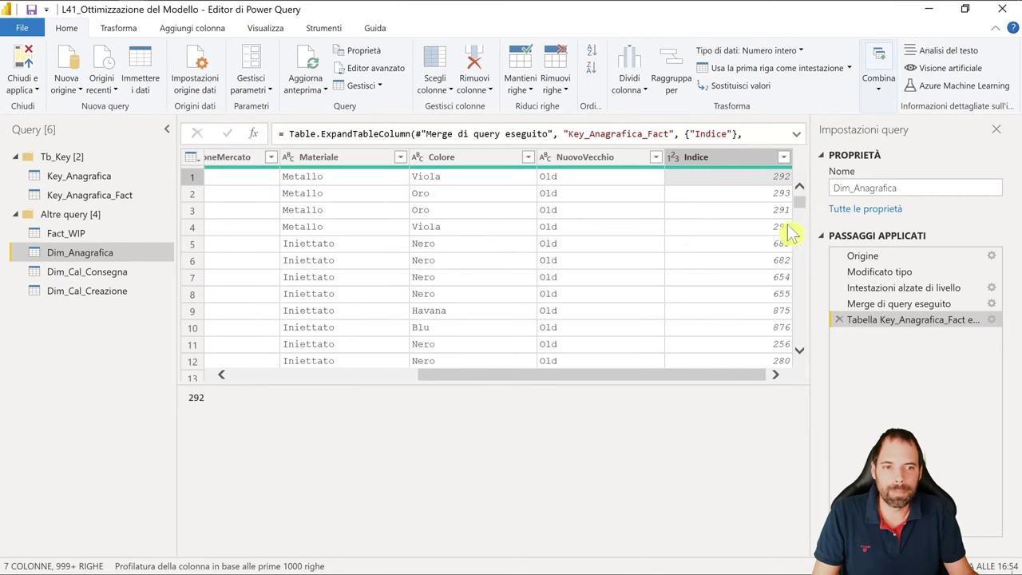
left_click_drag(695, 375, 479, 386)
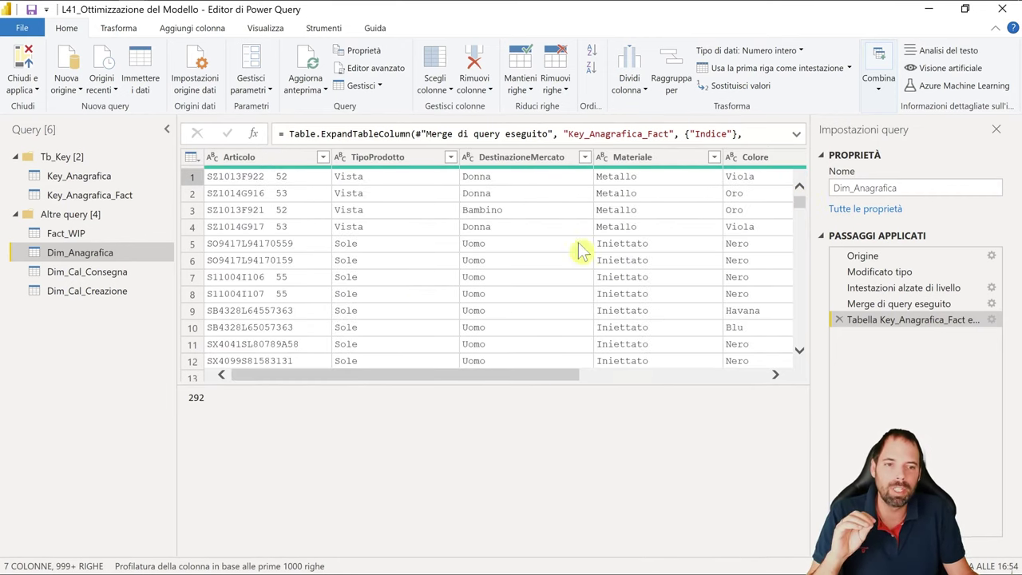
left_click(275, 177)
left_click(289, 194)
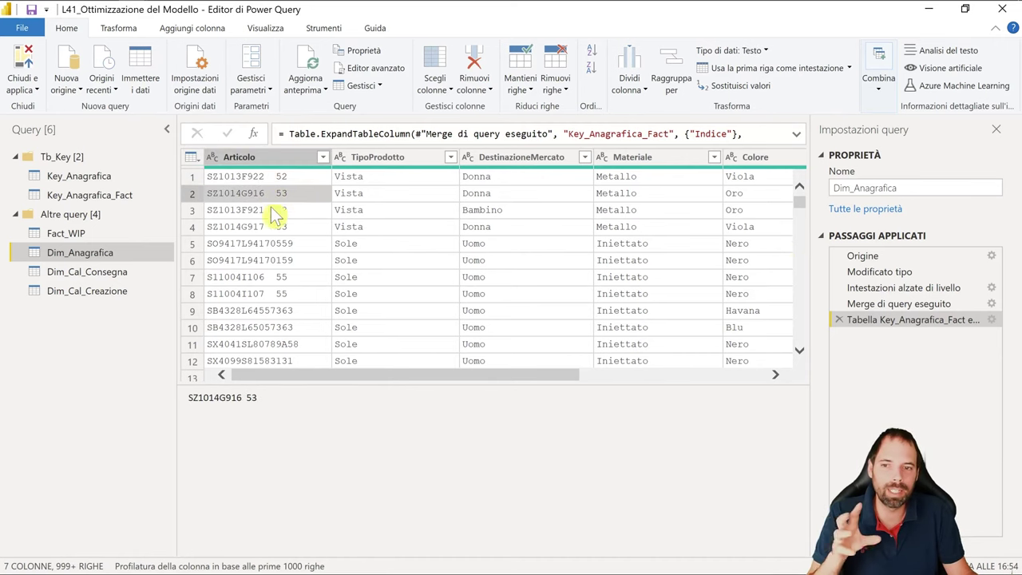
left_click(267, 294)
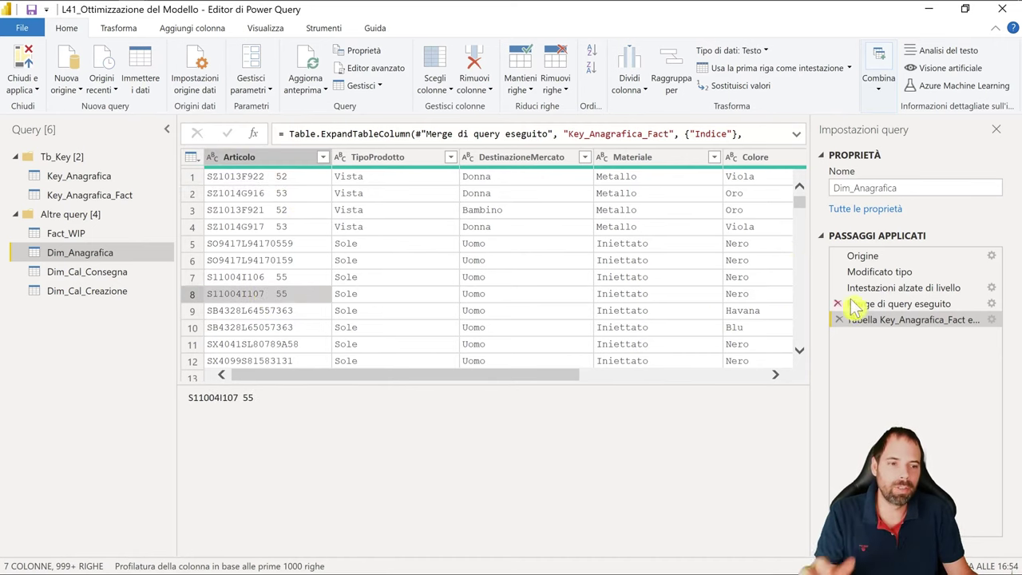
- Compare Full Outer and Right Outer for the Dim_Anagrafica merge, then settle on Right Outer
left_click(991, 303)
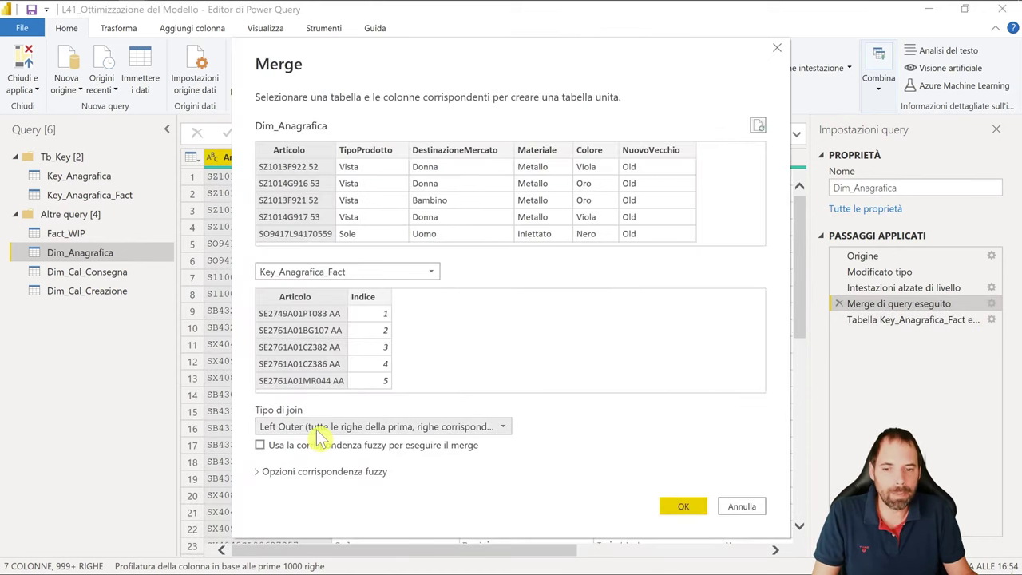
left_click(319, 428)
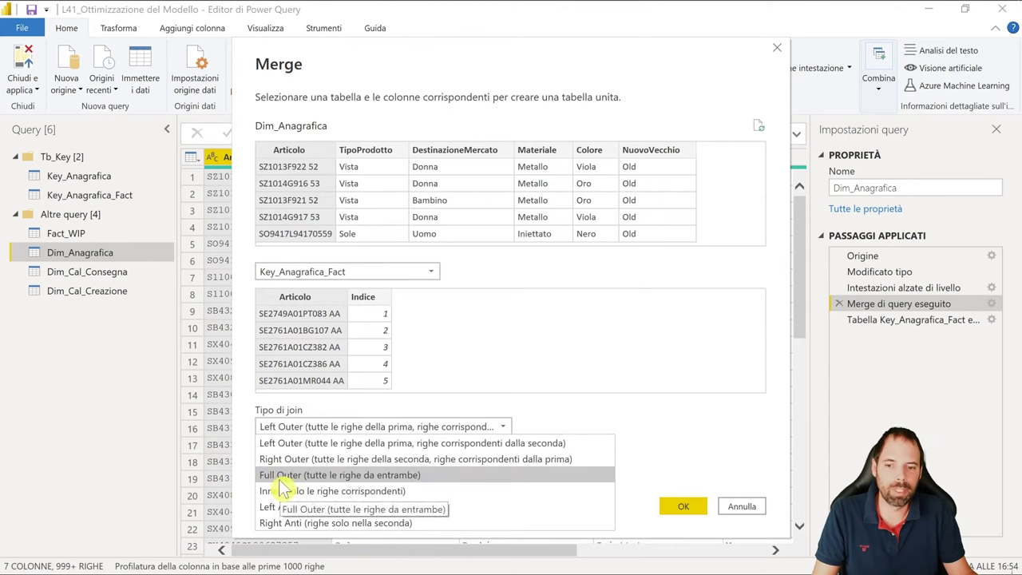
left_click(389, 475)
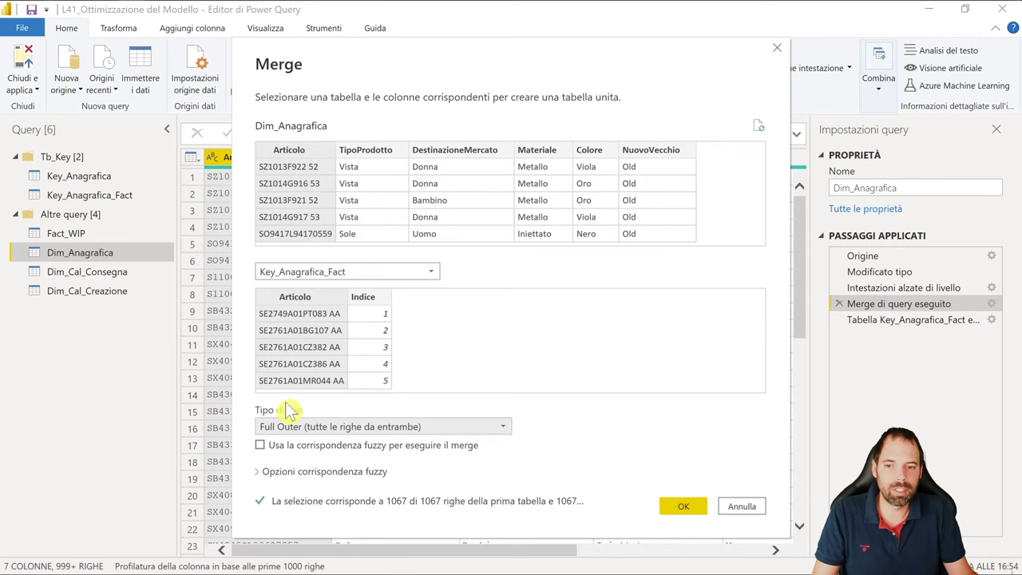
left_click(349, 428)
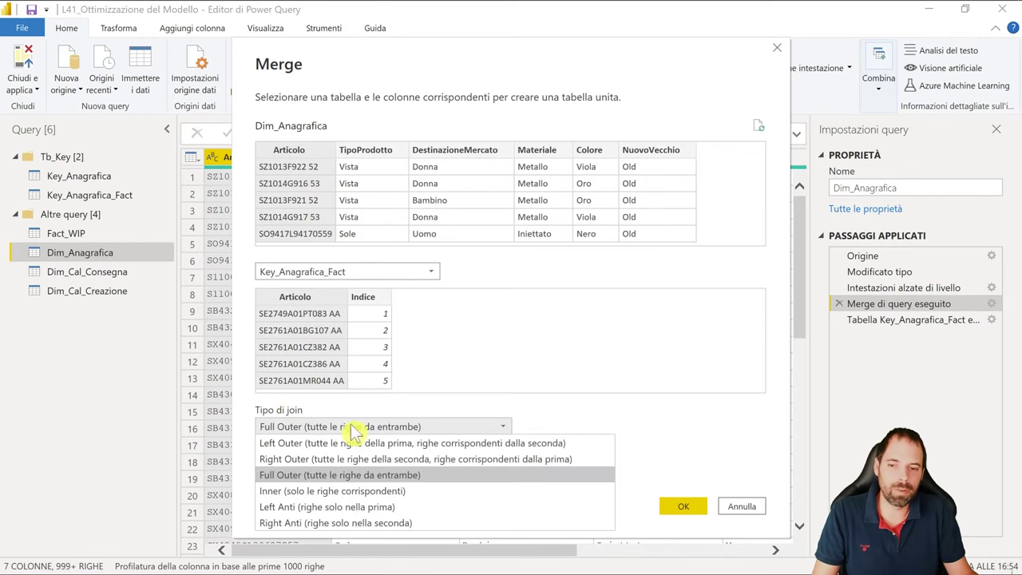
left_click(297, 460)
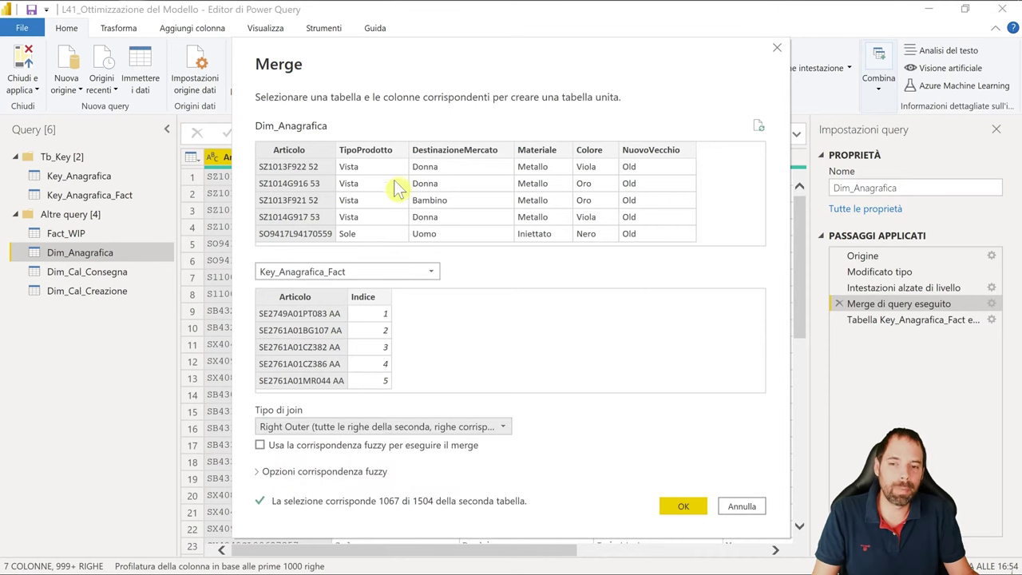
left_click(335, 430)
left_click(297, 474)
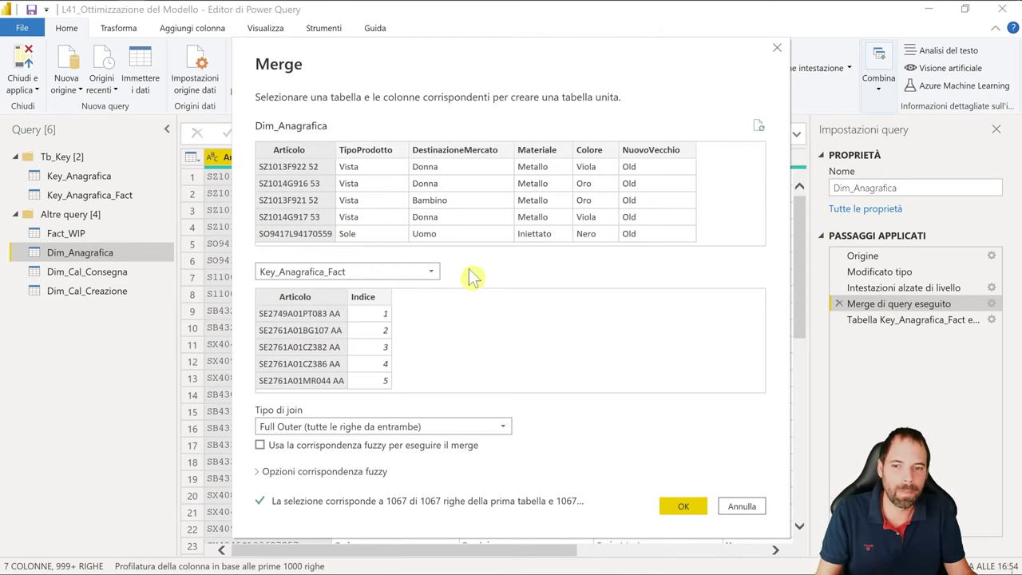
left_click(308, 430)
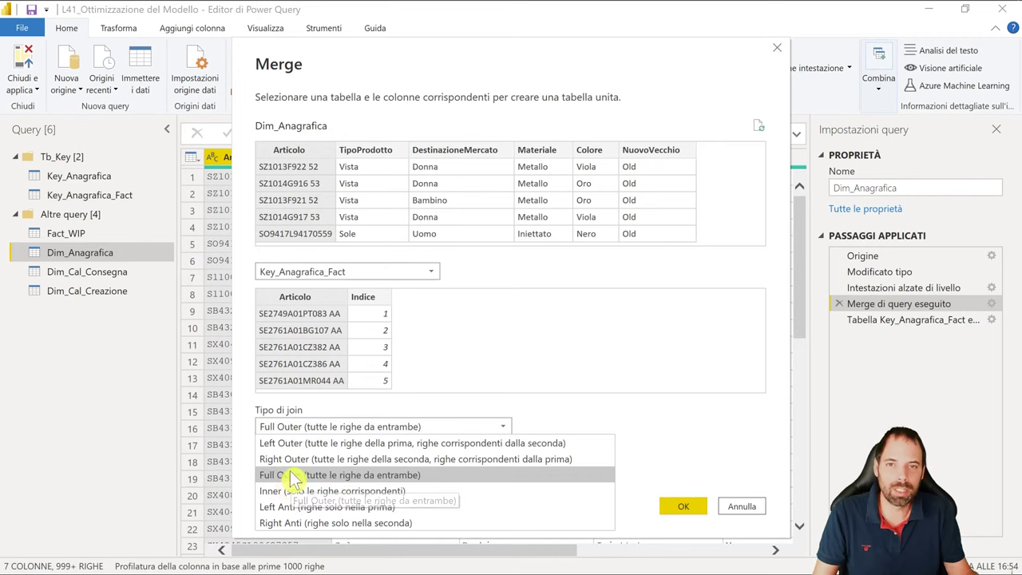
left_click(285, 460)
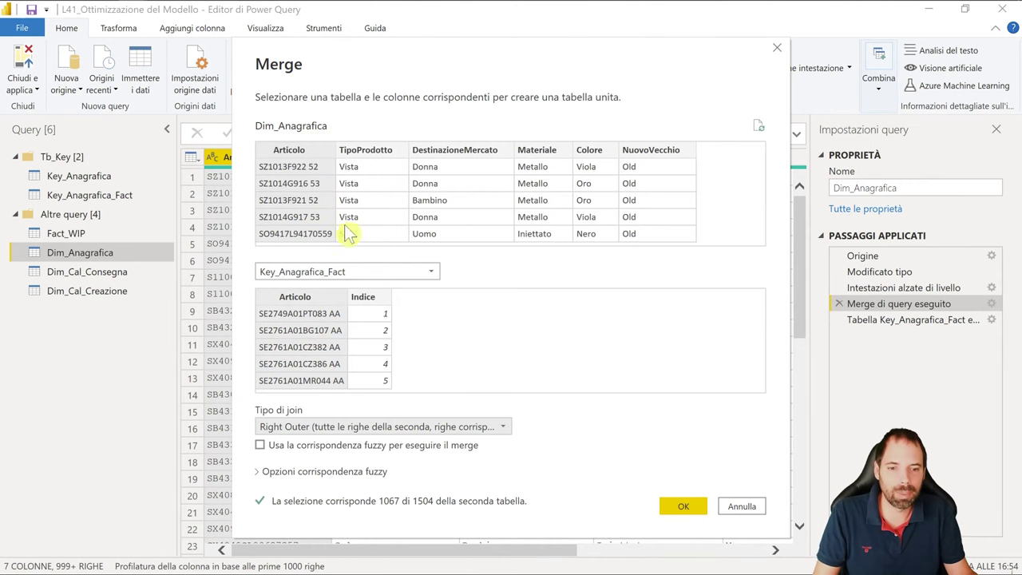
left_click(692, 508)
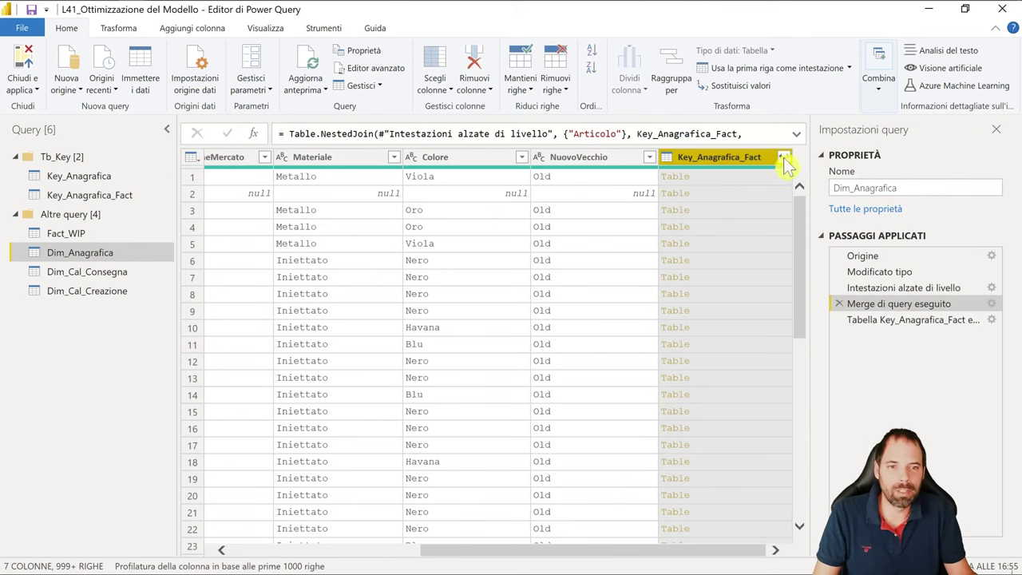
- Expand both Articolo and Indice from the merge and delete the old Indice-only expansion step
left_click(784, 159)
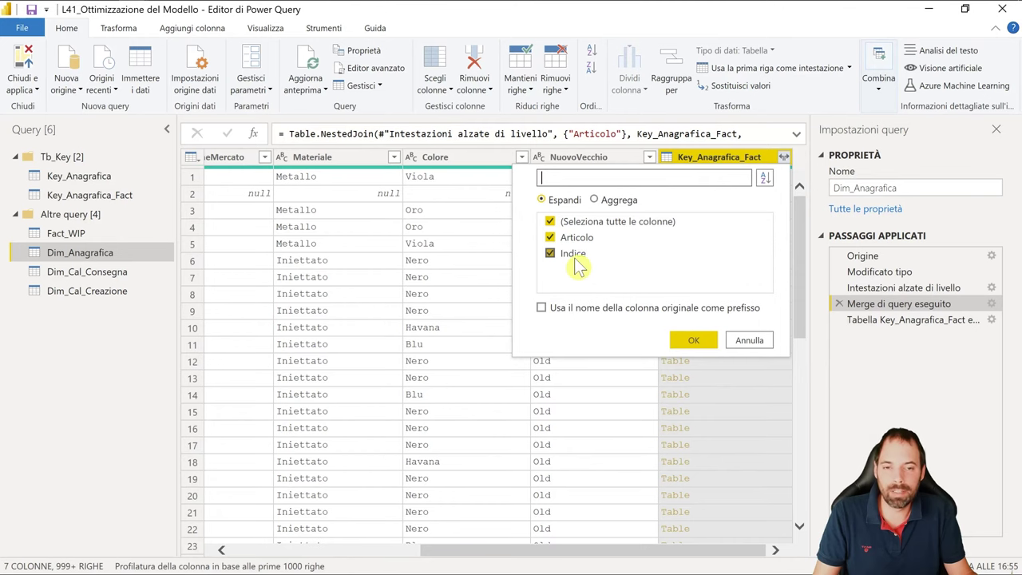
left_click(693, 340)
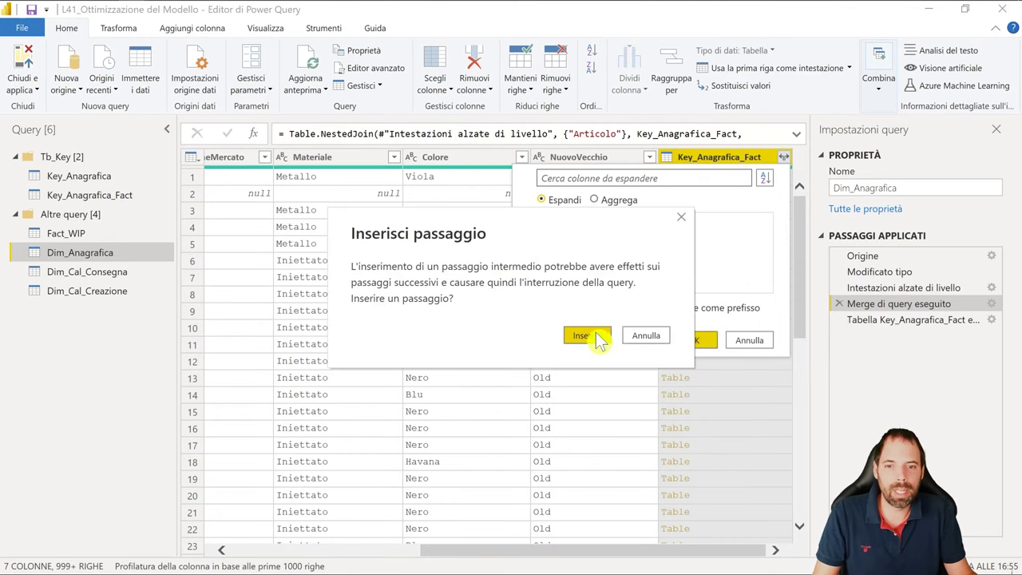
left_click(597, 337)
left_click(684, 340)
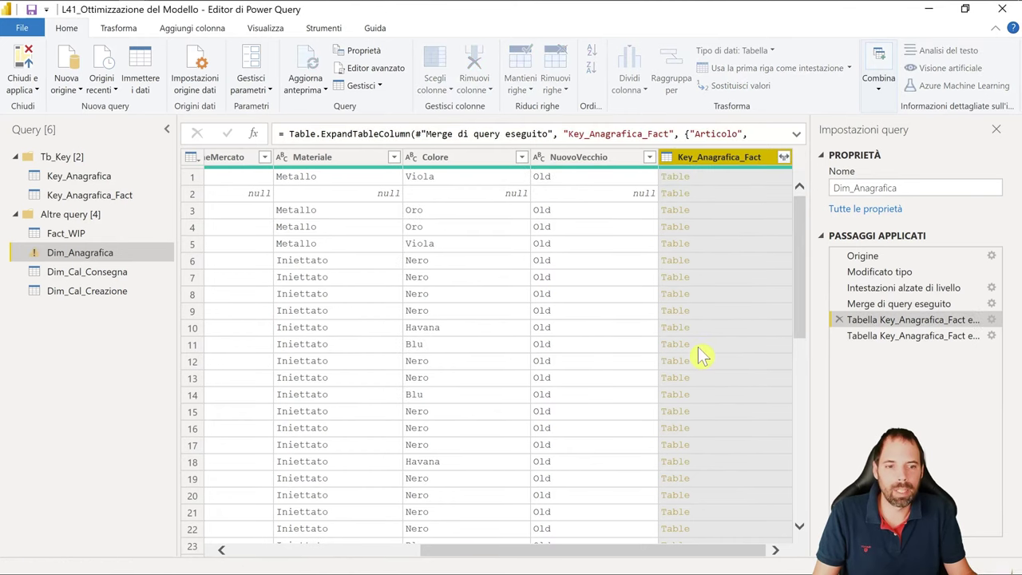
left_click(876, 337)
left_click(834, 335)
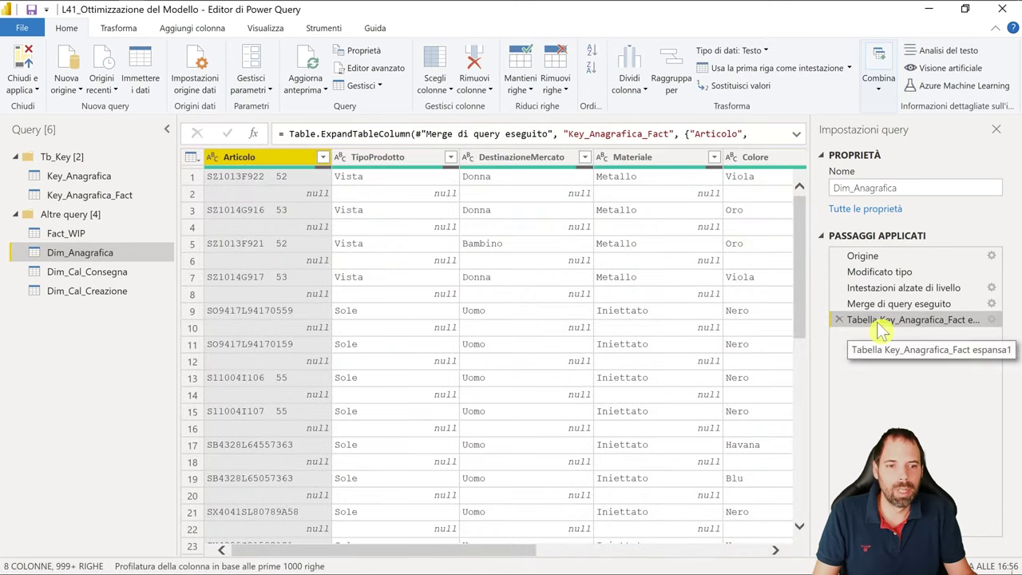
- Inspect the TipoProdotto and Articolo.1 columns, then select the original Articolo column
left_click_drag(451, 551, 685, 551)
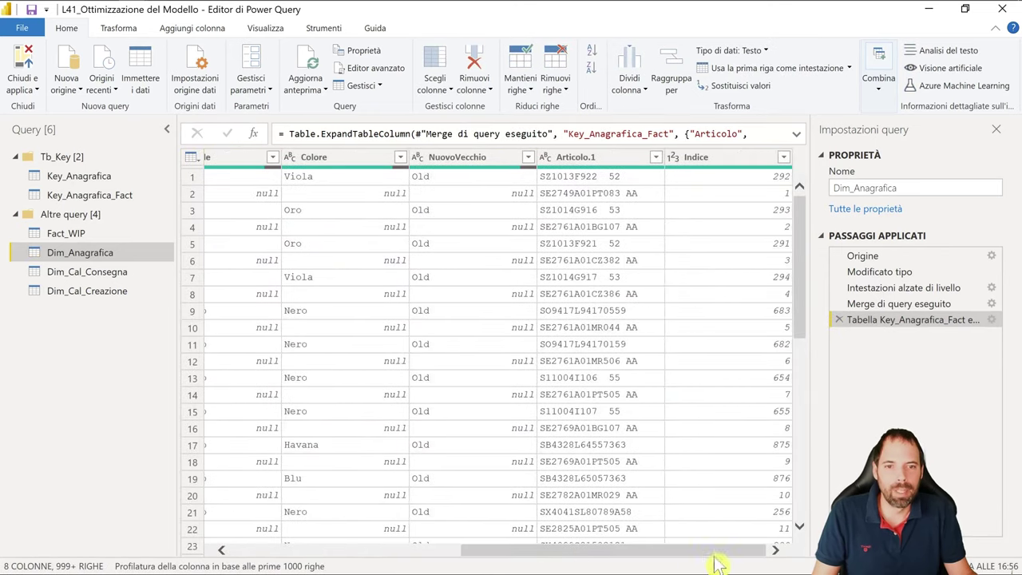
left_click(595, 194)
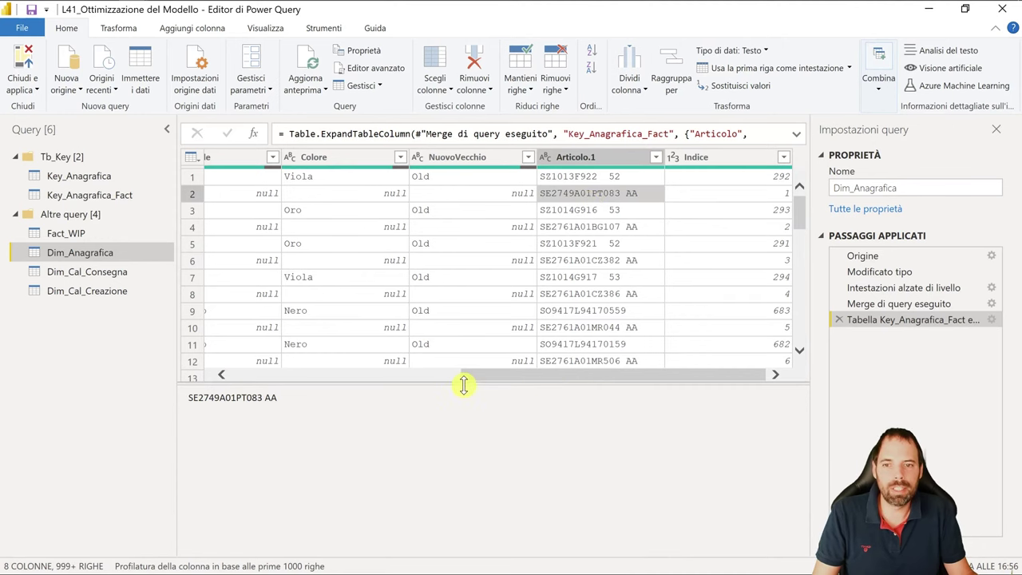
left_click_drag(519, 381, 188, 374)
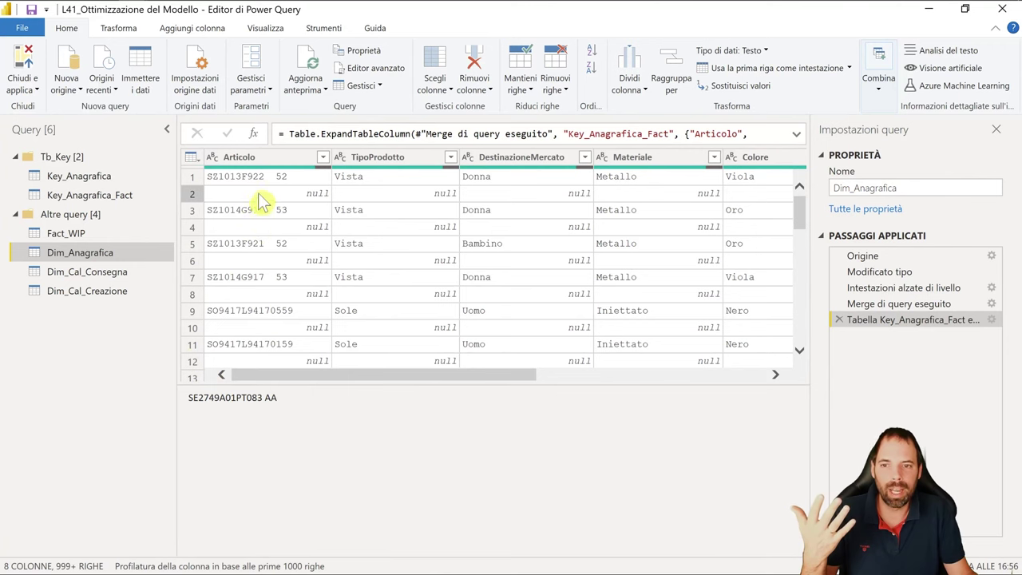
left_click(411, 160)
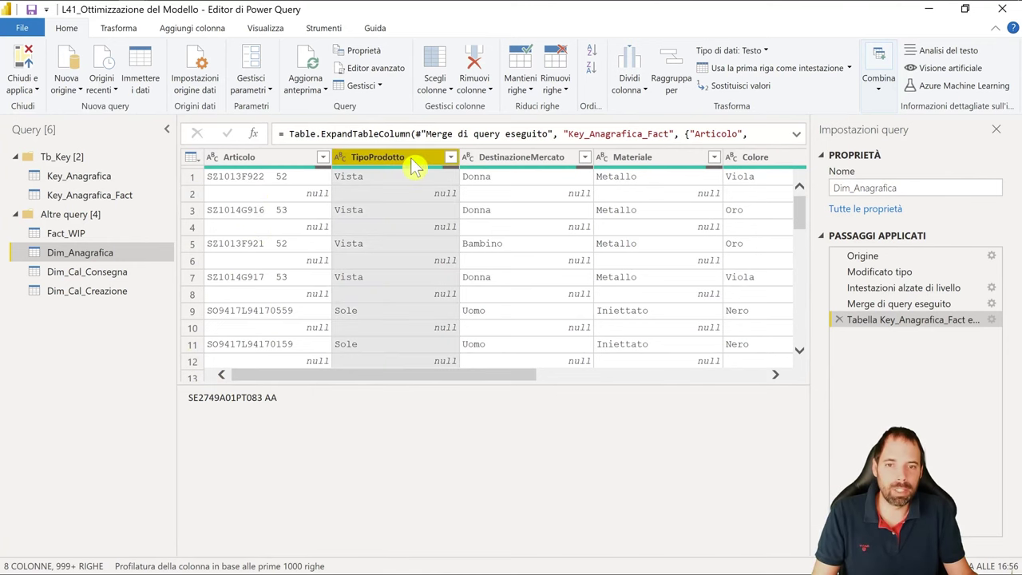
left_click_drag(496, 547, 625, 549)
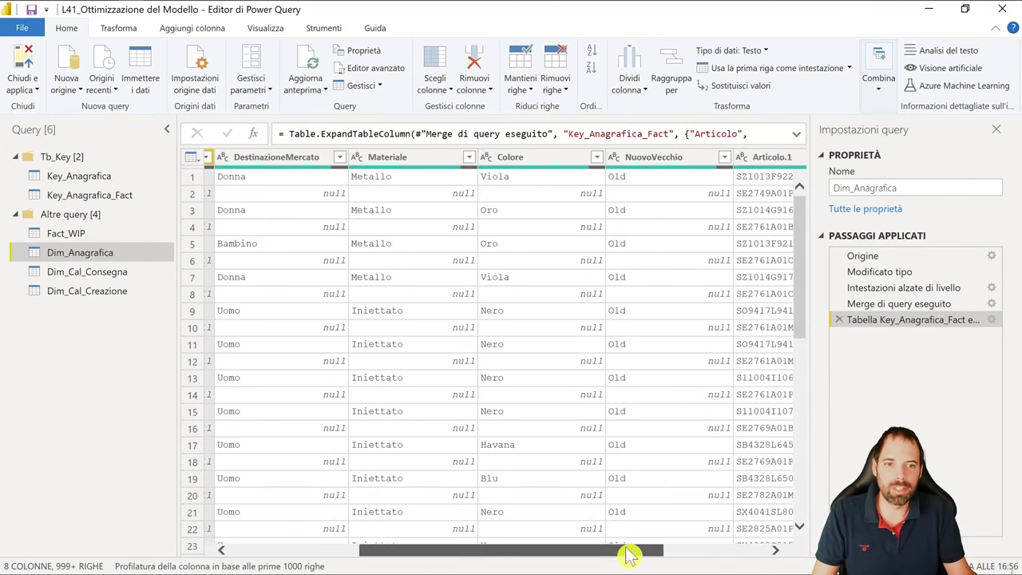
left_click(693, 158)
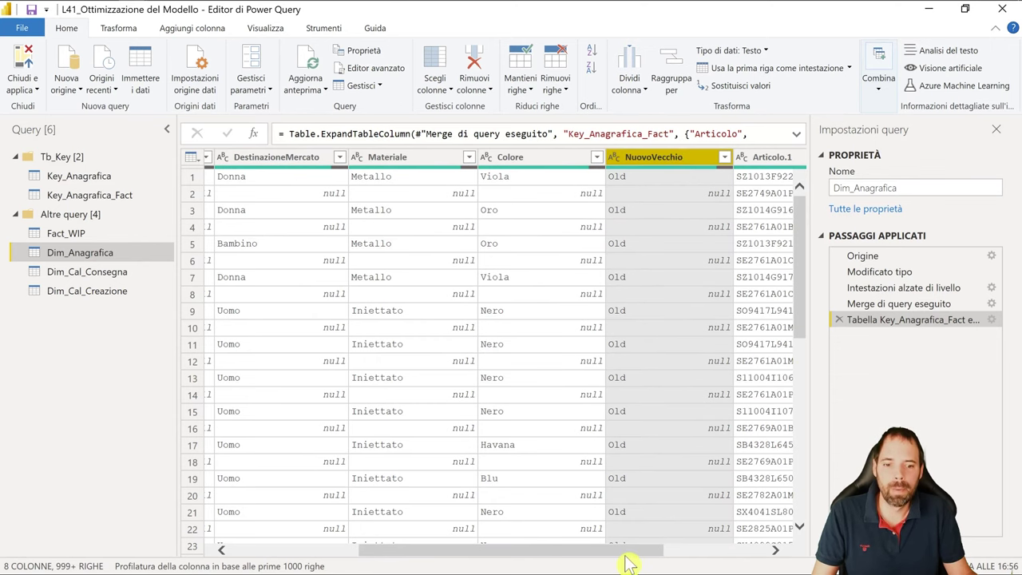
left_click_drag(626, 564, 729, 551)
left_click(598, 164)
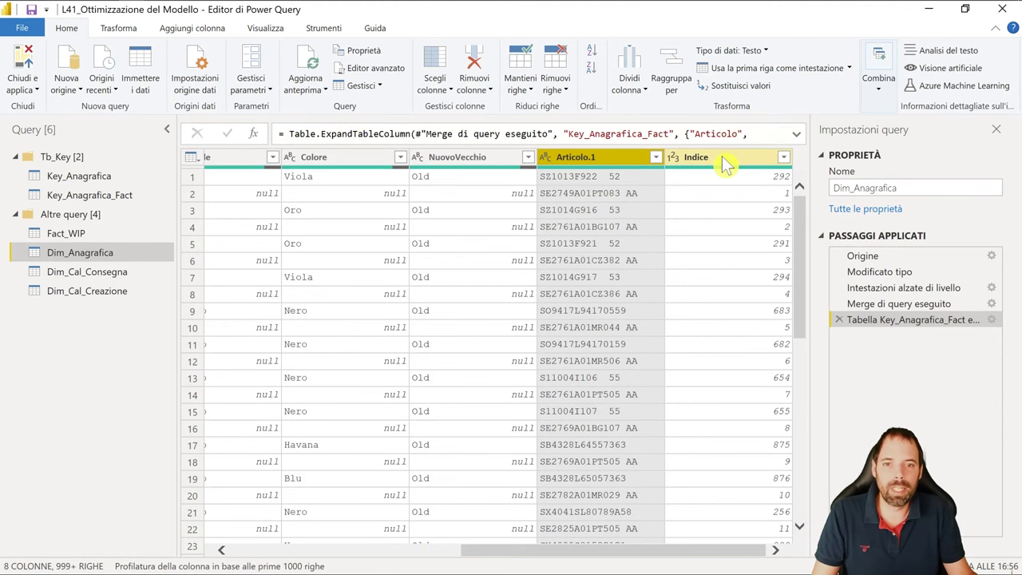
left_click_drag(533, 561, 301, 549)
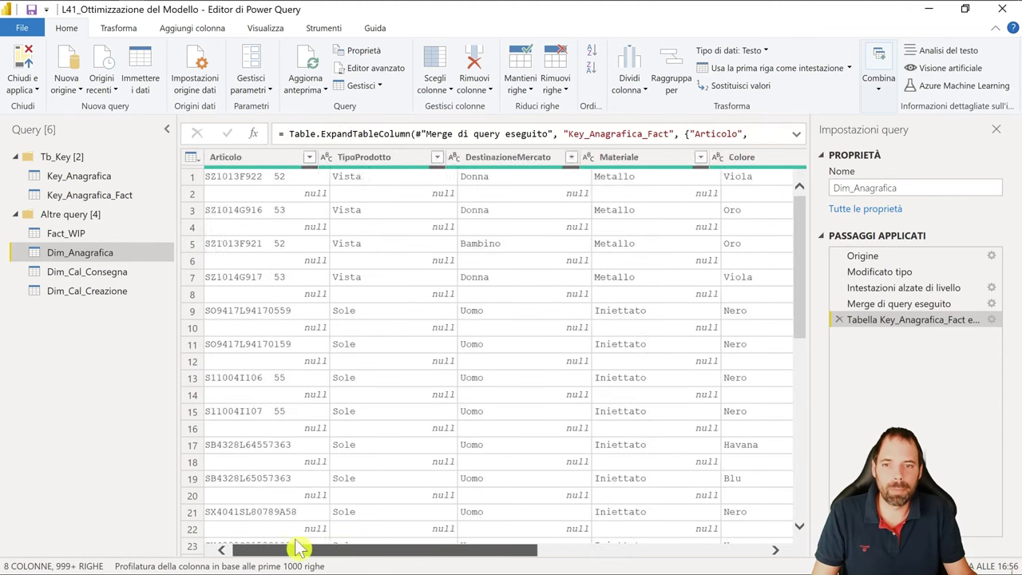
left_click(271, 158)
- Delete the original Articolo column, rename Articolo.1 to Articolo, then switch to Key_Anagrafica_Fact
key("Delete")
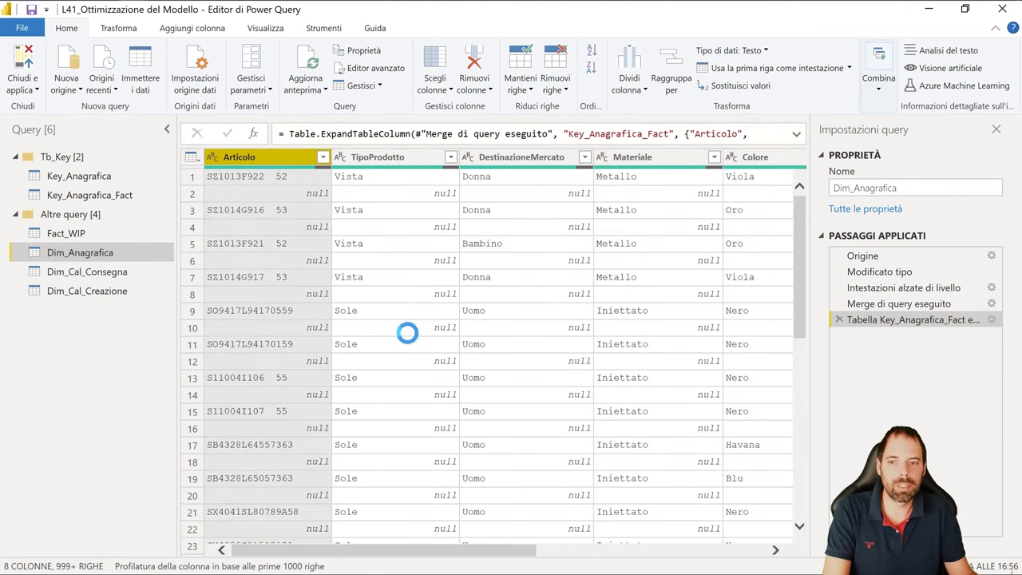
left_click_drag(517, 558, 777, 557)
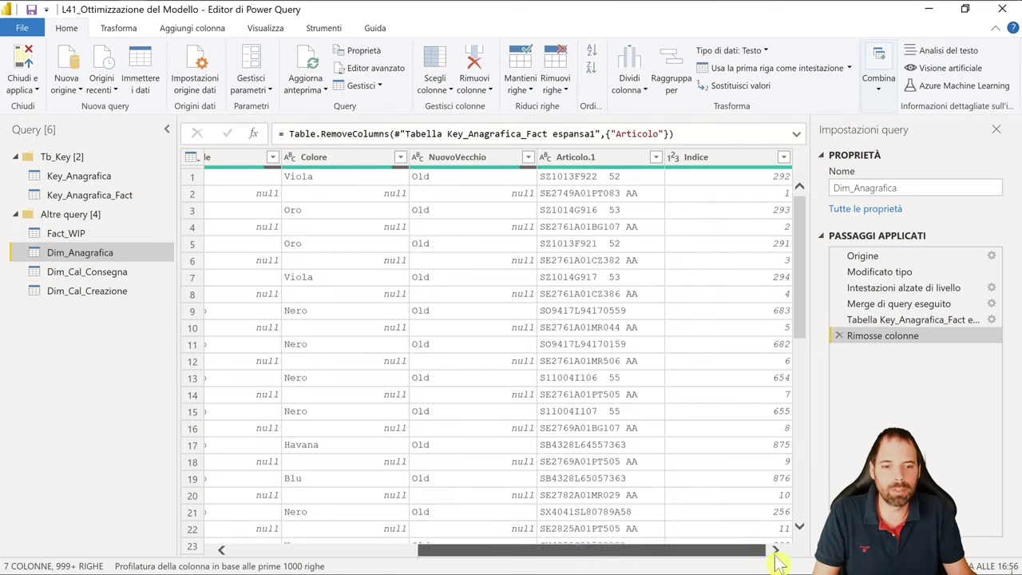
left_click(595, 192)
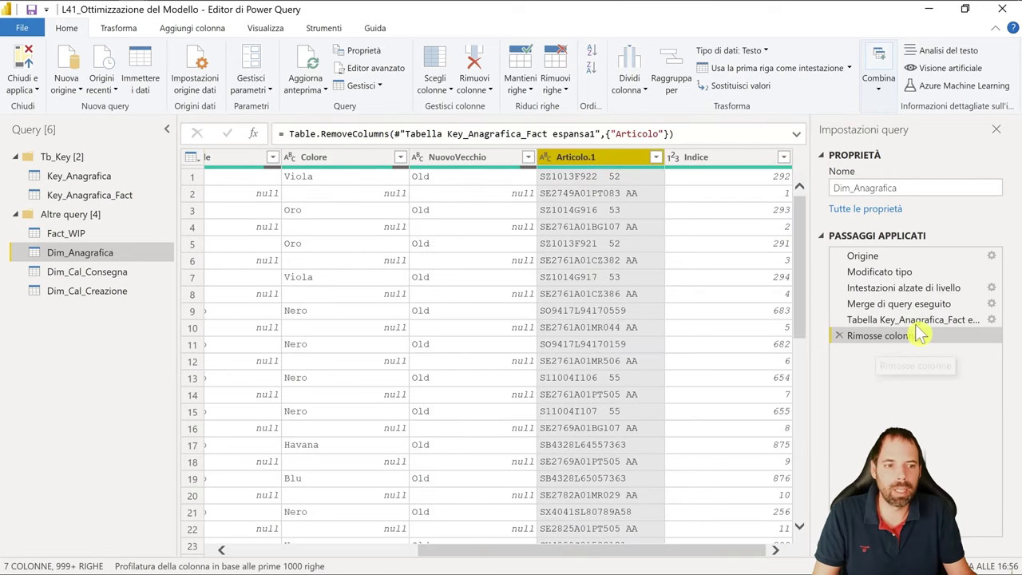
double_click(608, 157)
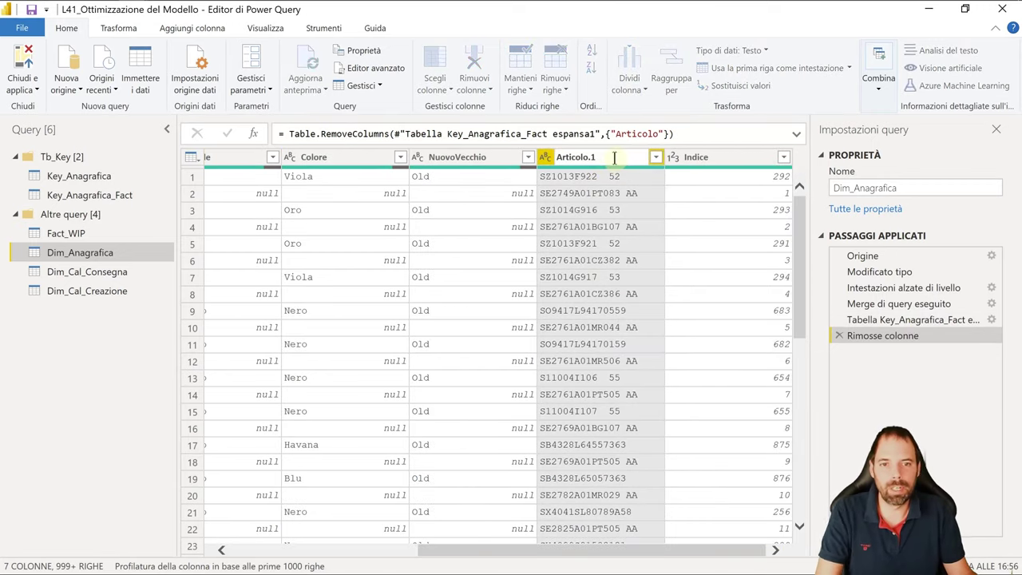
key("Return")
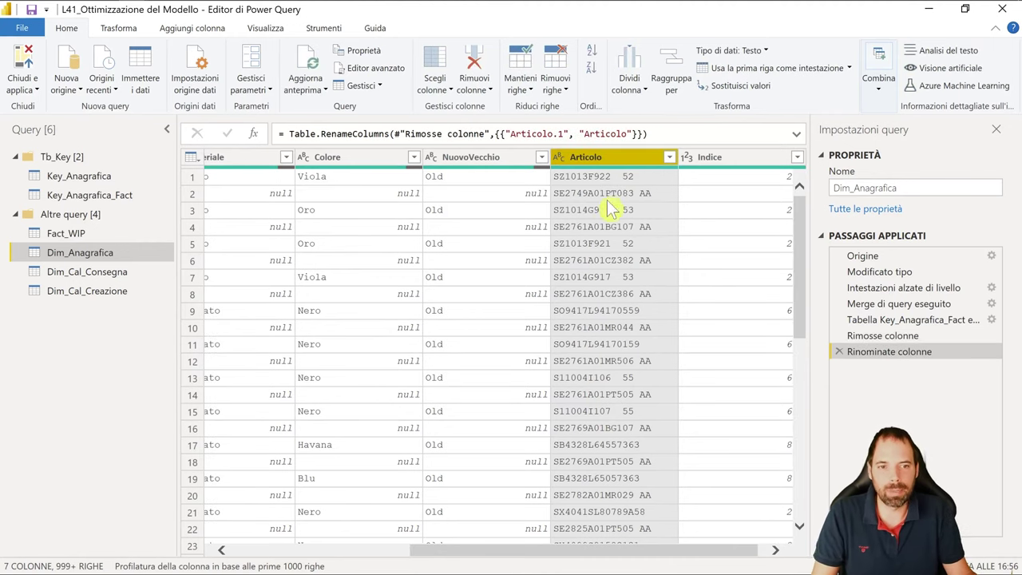
left_click(713, 199)
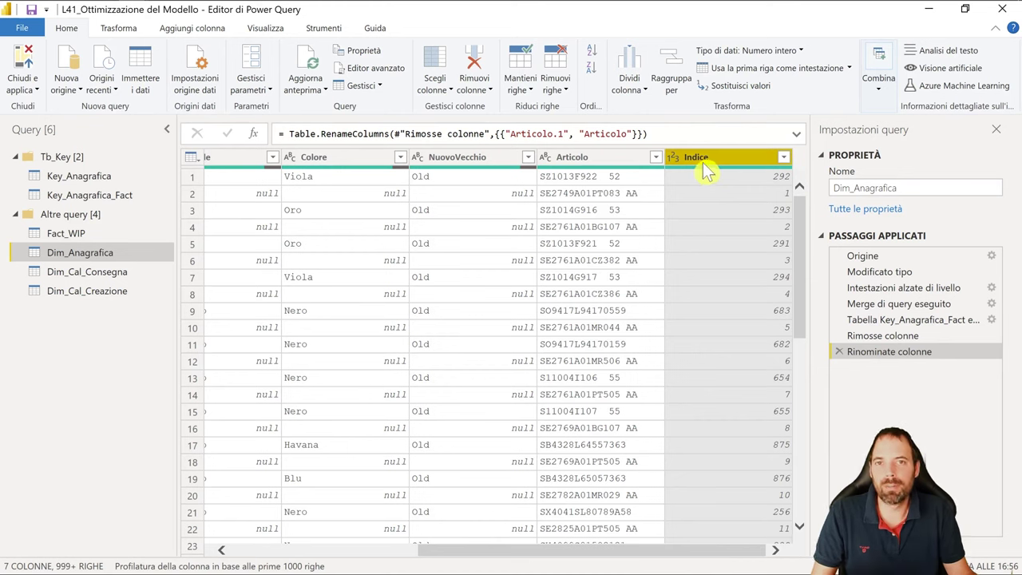
left_click(124, 197)
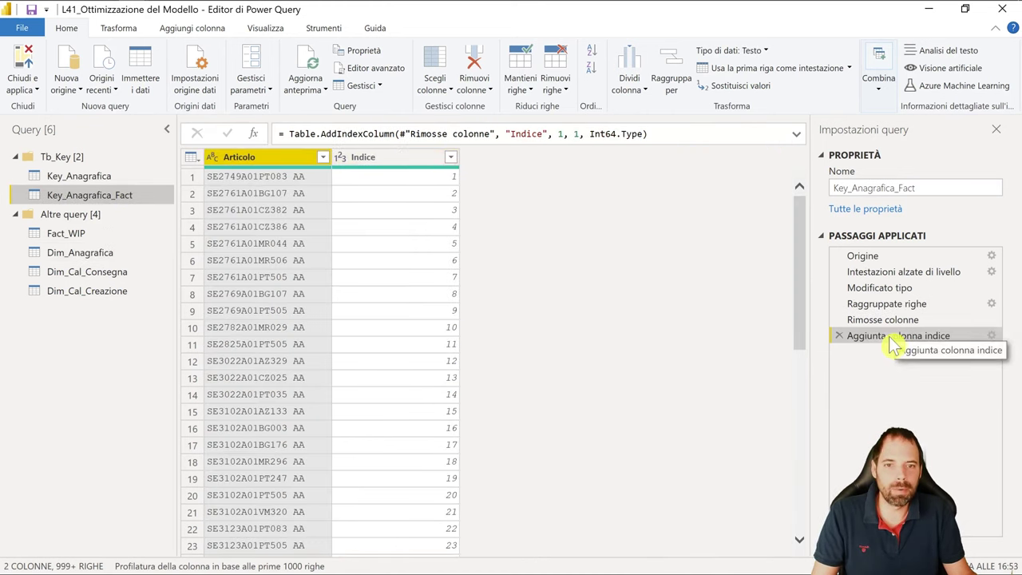
- Edit the Aggiunta colonna indice formula so the index column is named Indice_Anagrafica, correcting a typo
left_click(550, 136)
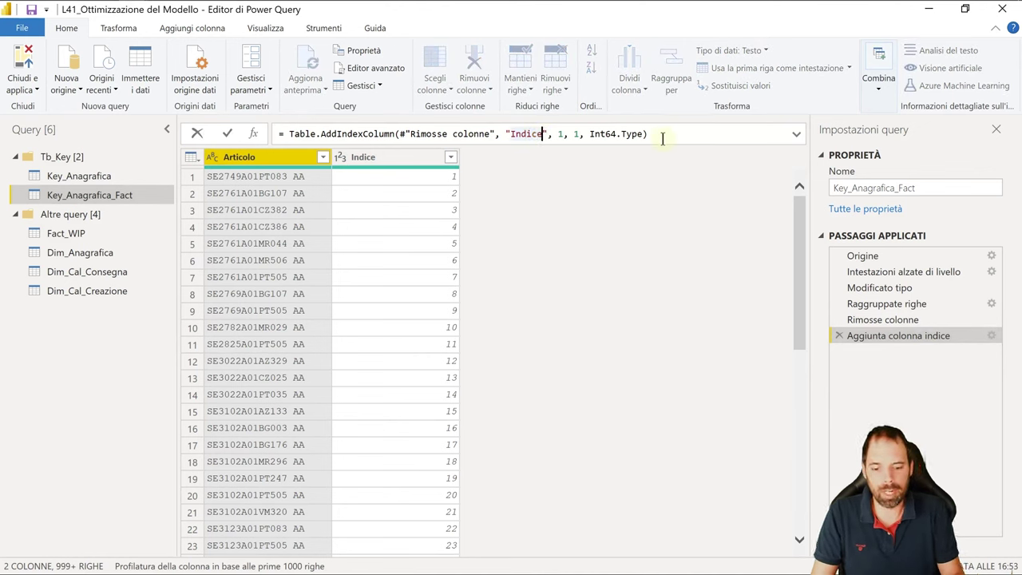
type("_aNAGRA")
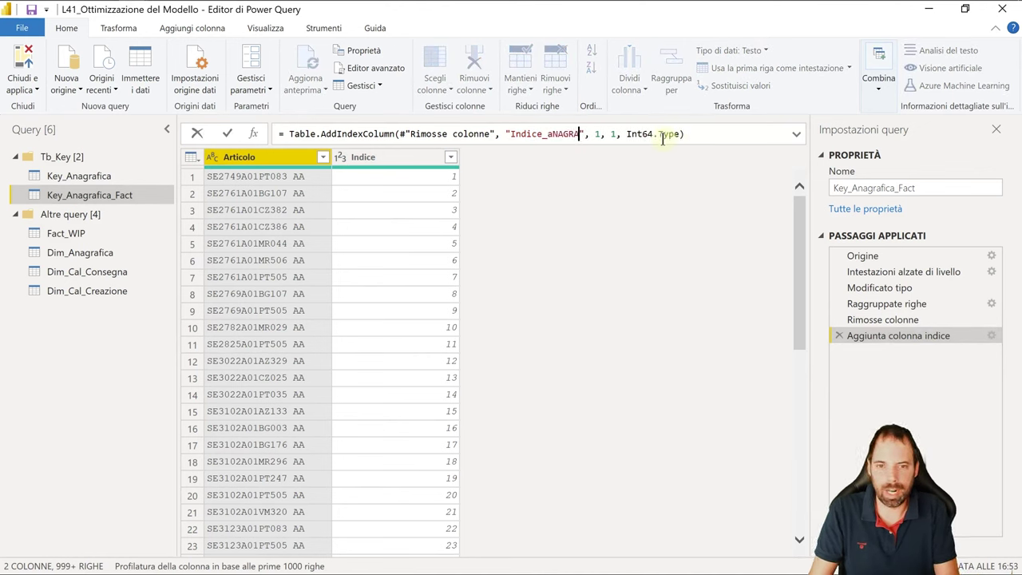
type("FICA")
key("Return")
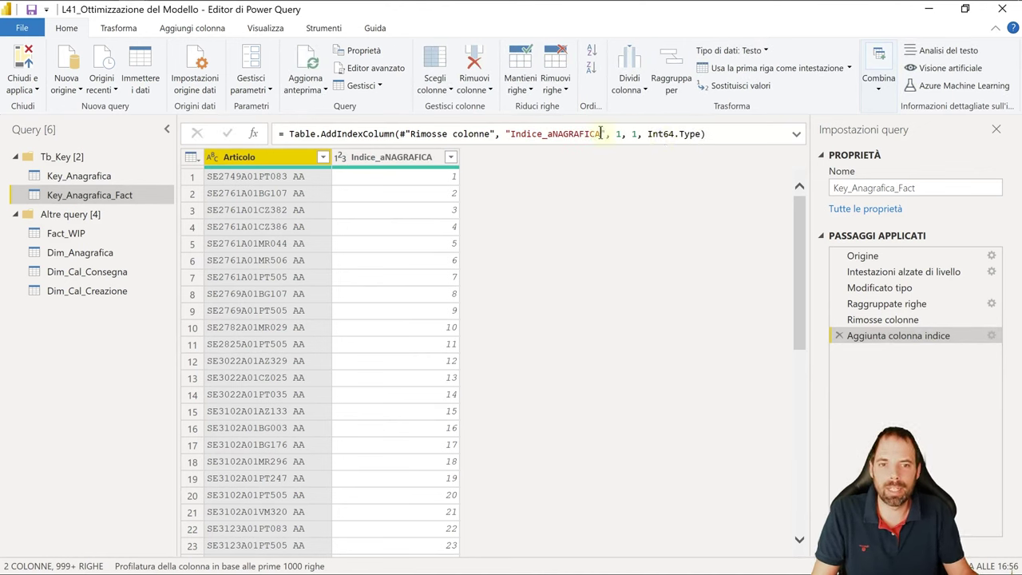
left_click_drag(601, 133, 562, 133)
type("Anagrafica")
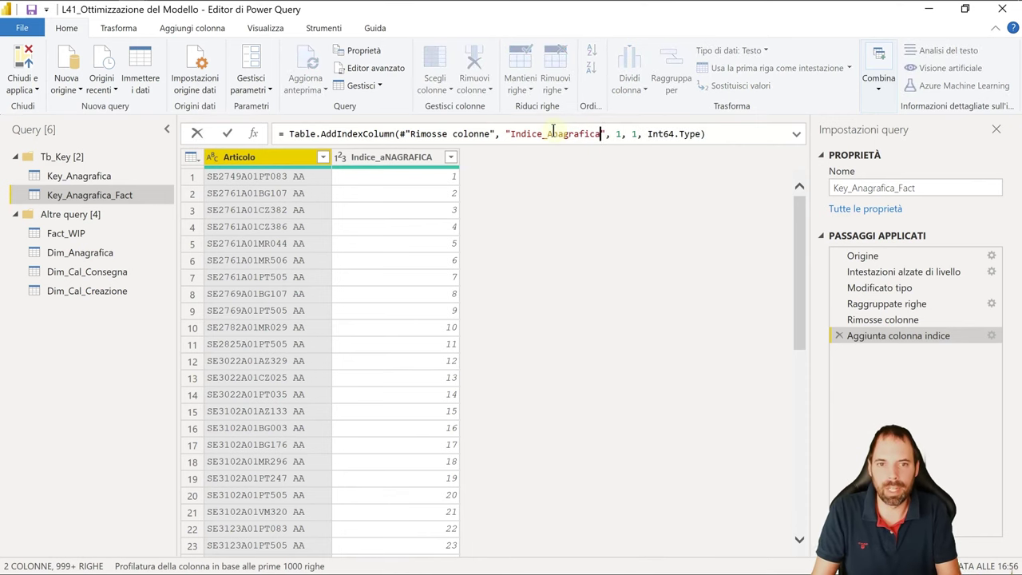
key("Return")
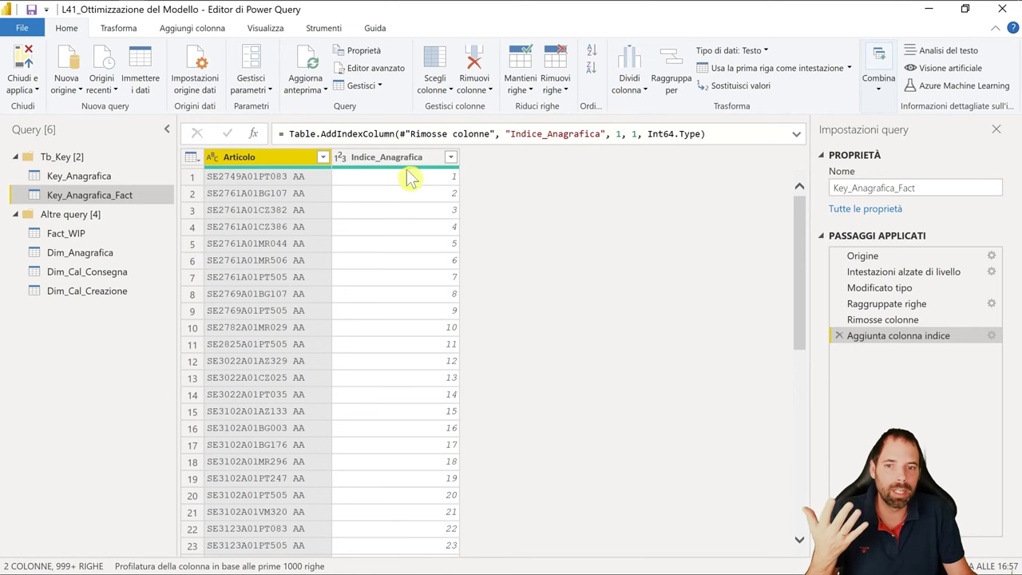
- In Fact_WIP, add Indice_Anagrafica to the Key_Anagrafica_Fact expansion, then switch to Dim_Anagrafica
left_click(80, 233)
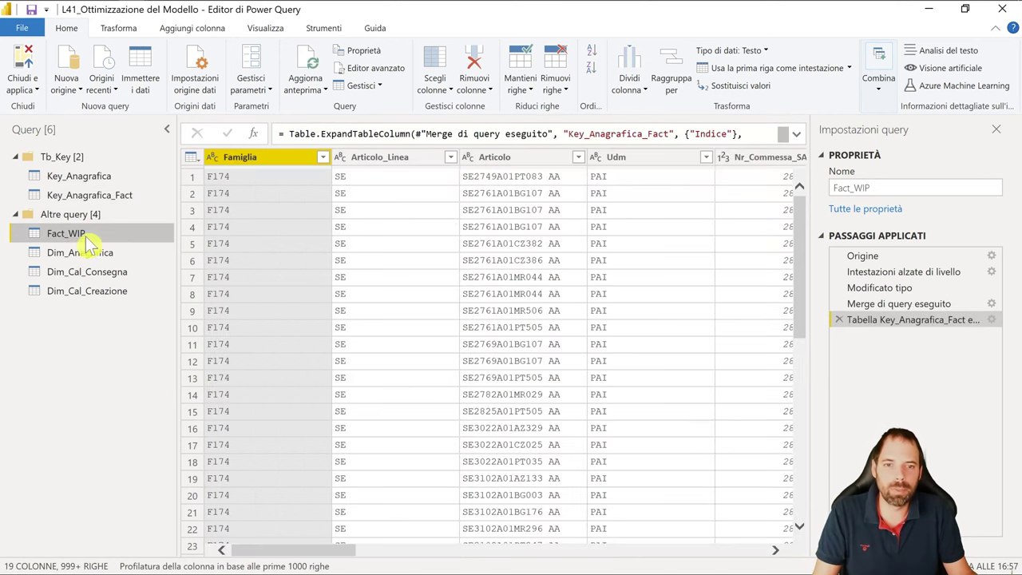
left_click_drag(350, 549, 703, 558)
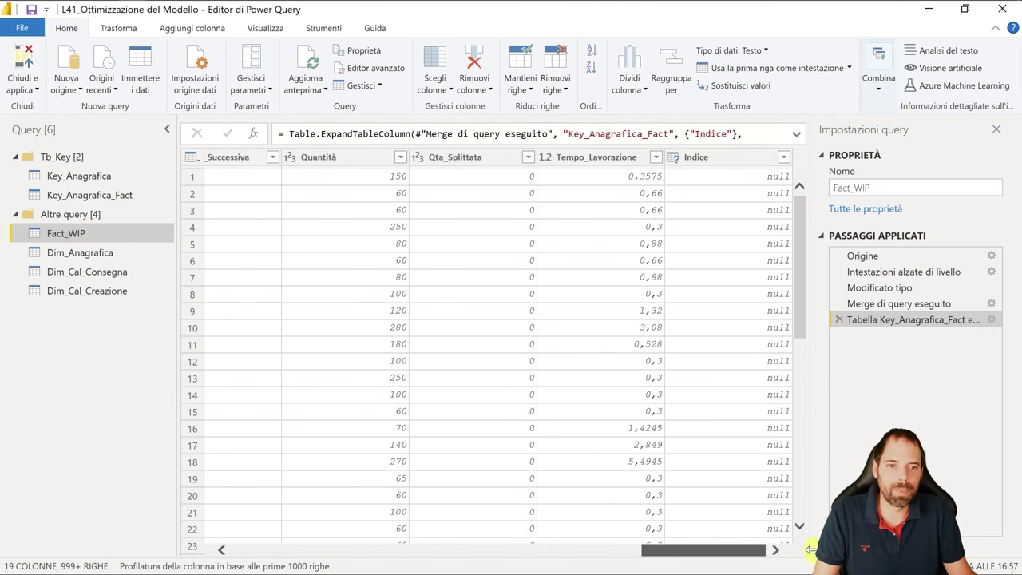
left_click(862, 304)
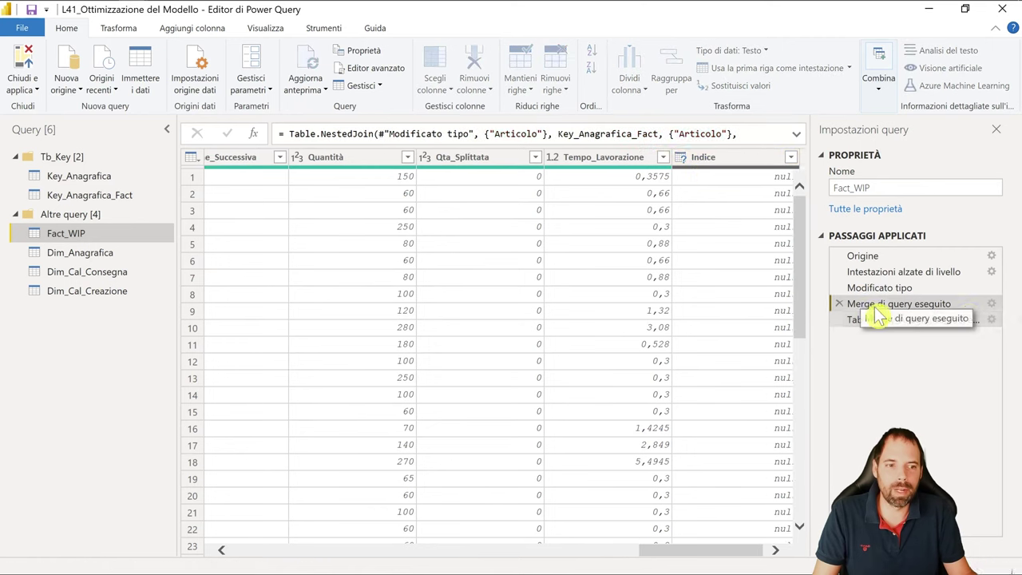
left_click(990, 303)
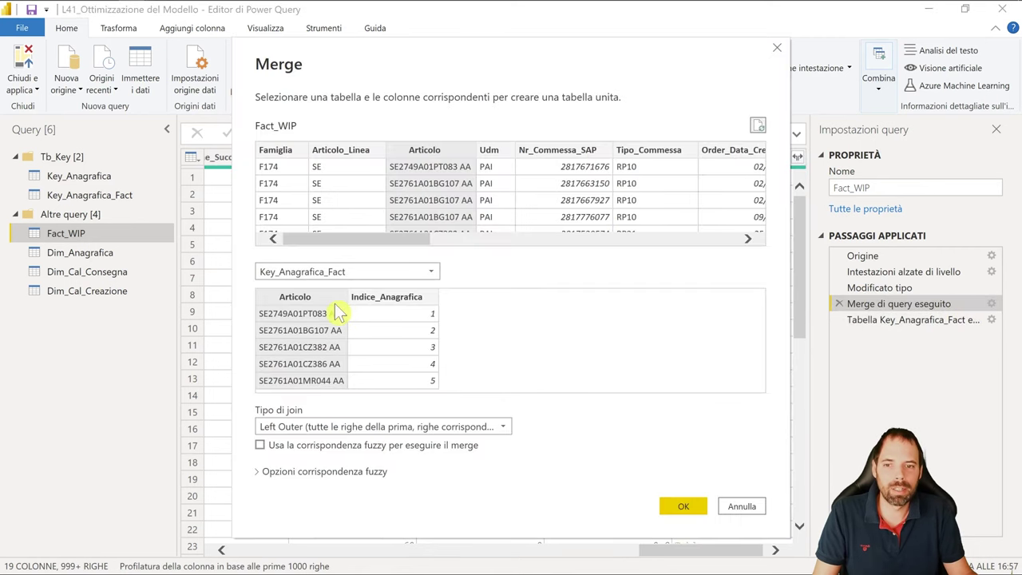
left_click(742, 506)
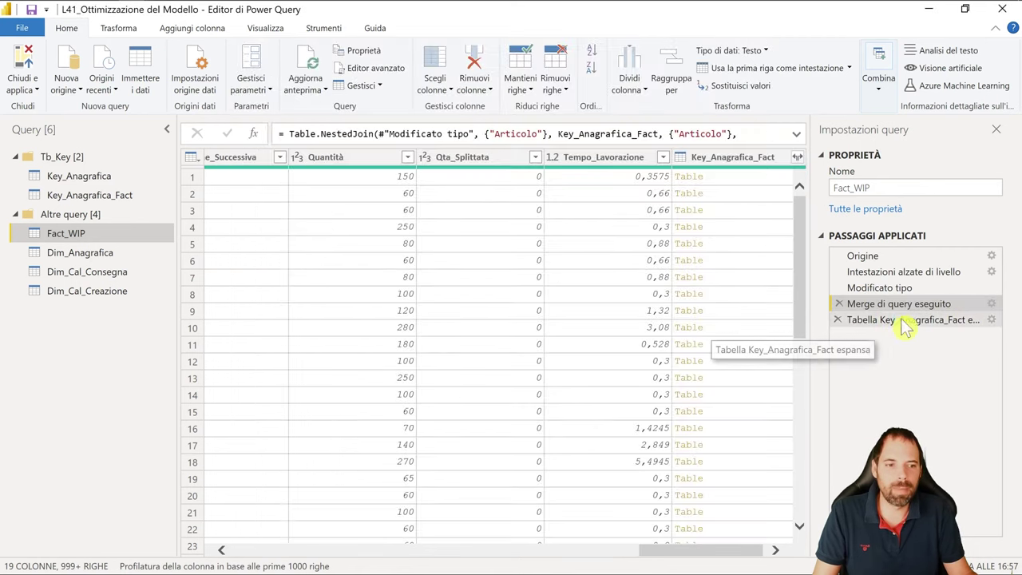
left_click(910, 321)
left_click(991, 319)
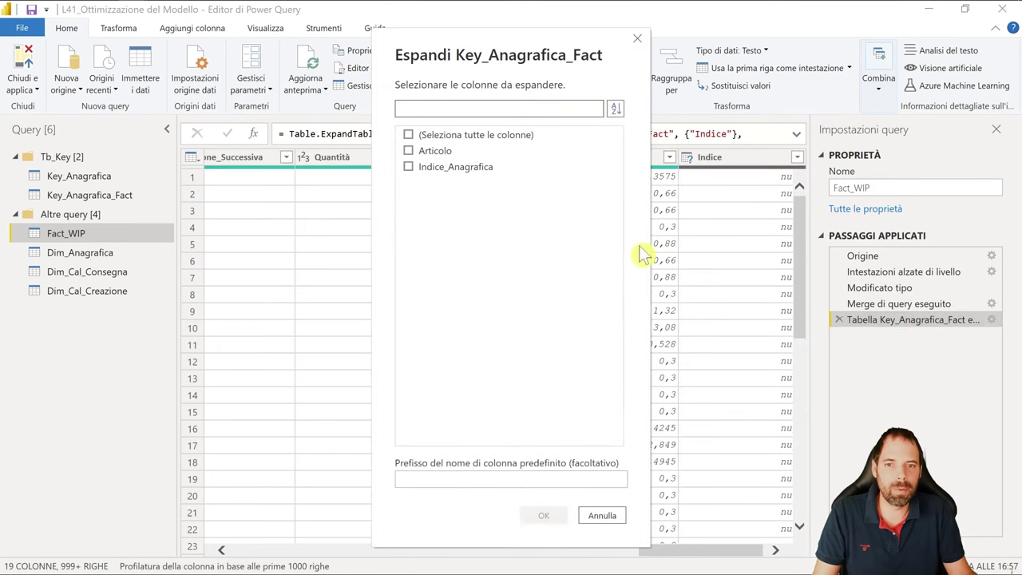
left_click(410, 168)
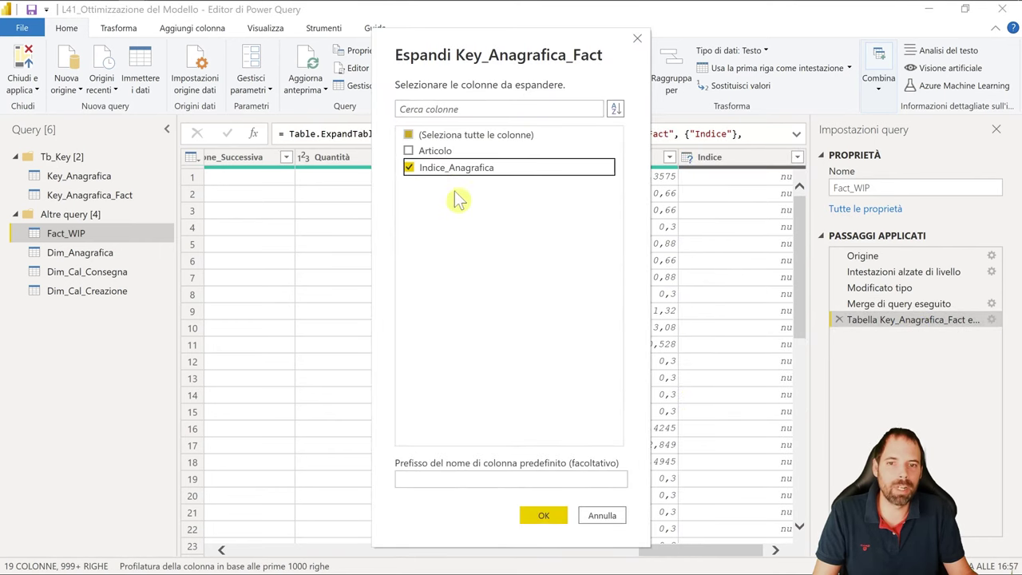
left_click(545, 516)
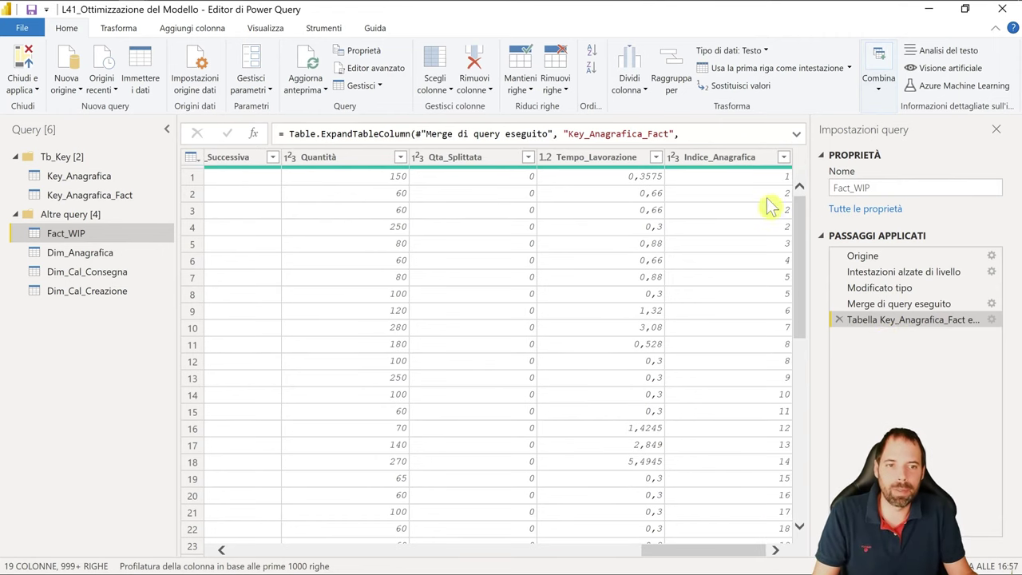
left_click(70, 254)
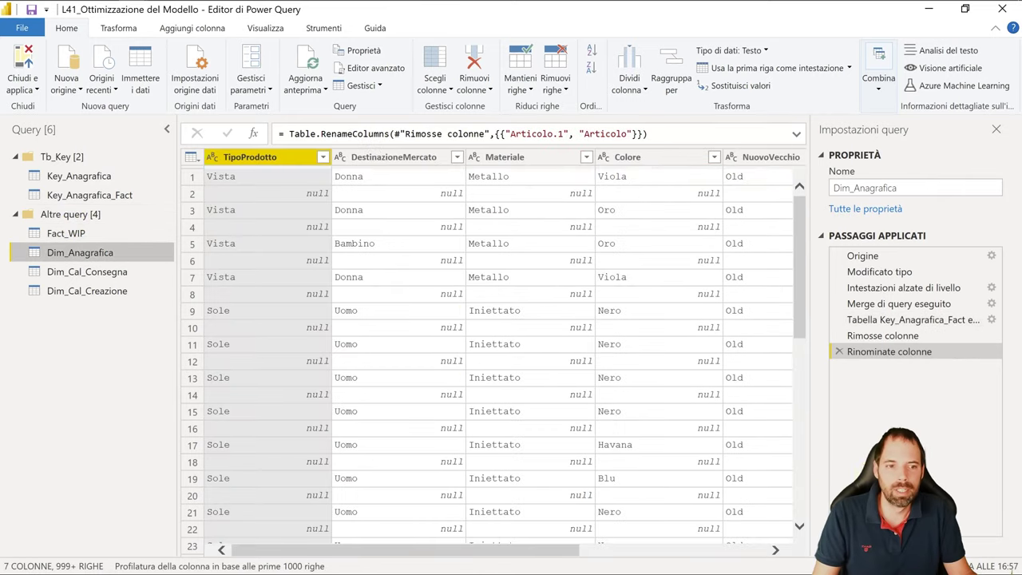
- Add Indice_Anagrafica to Dim_Anagrafica's Key_Anagrafica_Fact expansion step
left_click(988, 321)
left_click(991, 320)
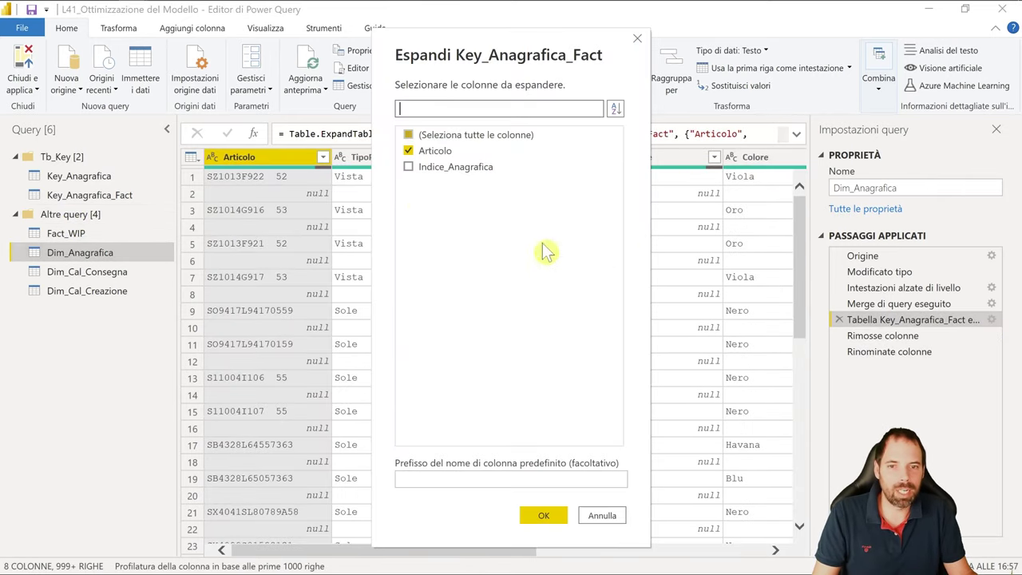
left_click(408, 166)
left_click(536, 516)
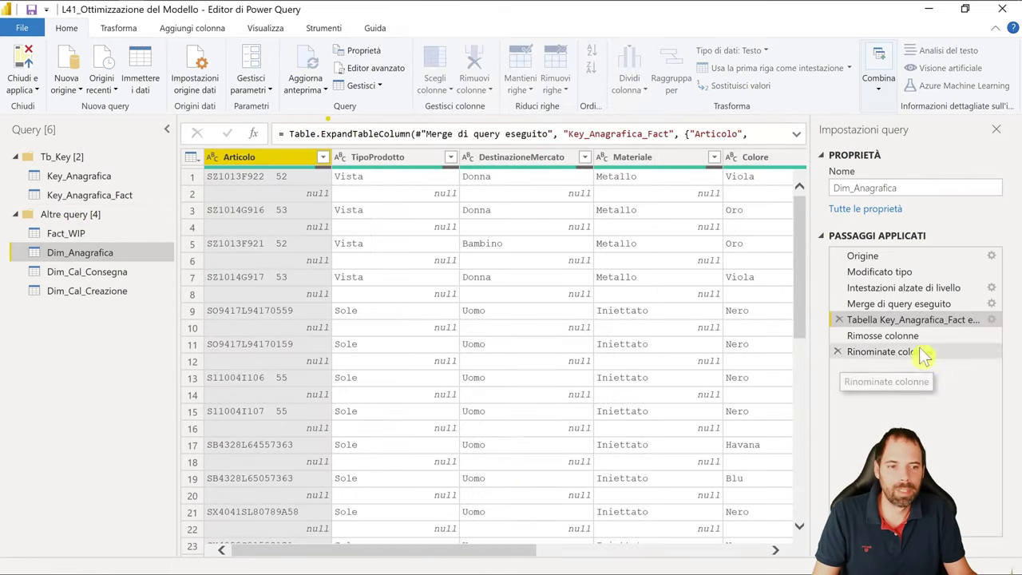
- Check the Rimosse colonne and Rinominate colonne steps for the new Indice_Anagrafica column
left_click(883, 335)
left_click_drag(535, 550, 765, 550)
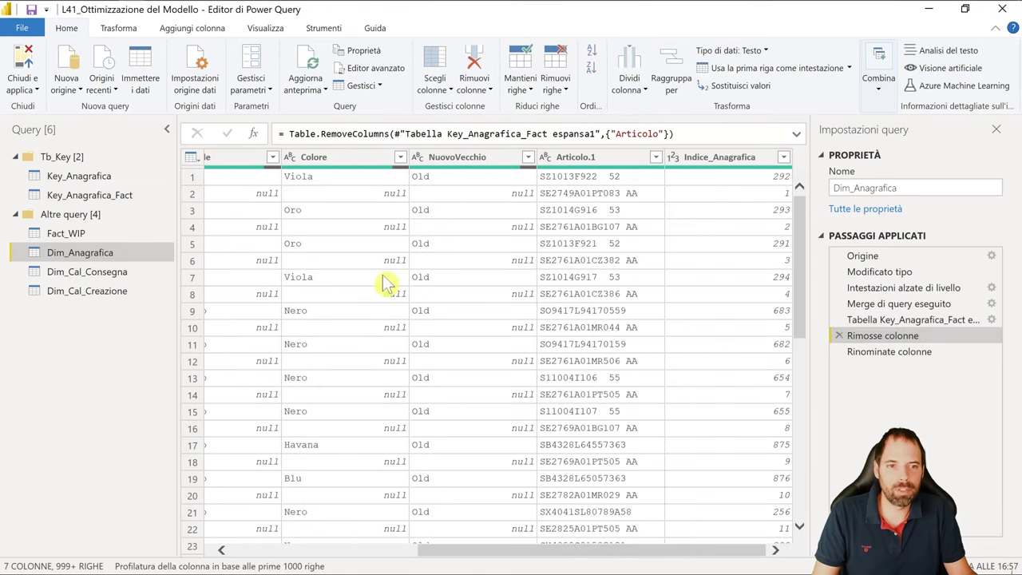
left_click(900, 352)
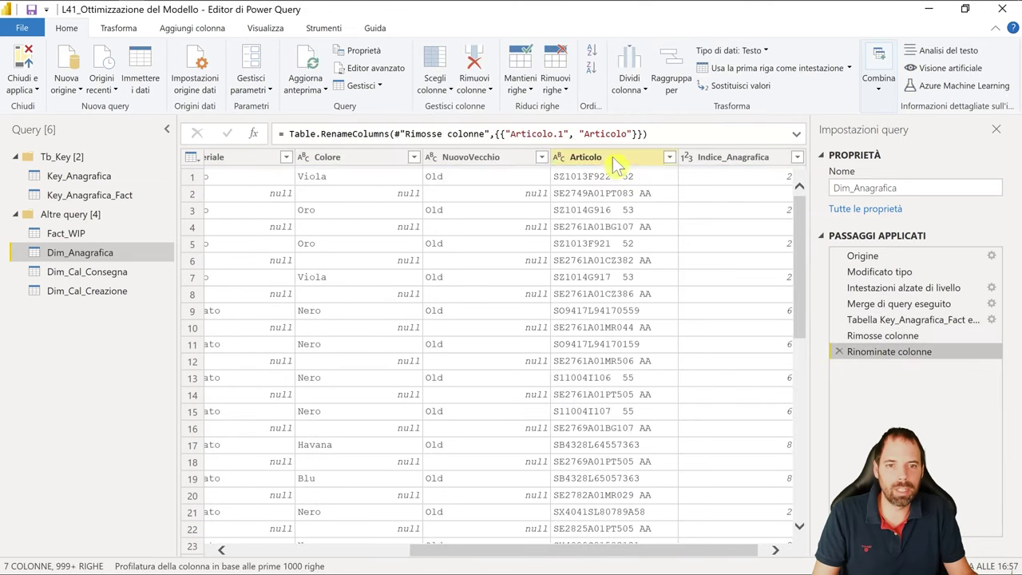
left_click_drag(675, 551, 780, 539)
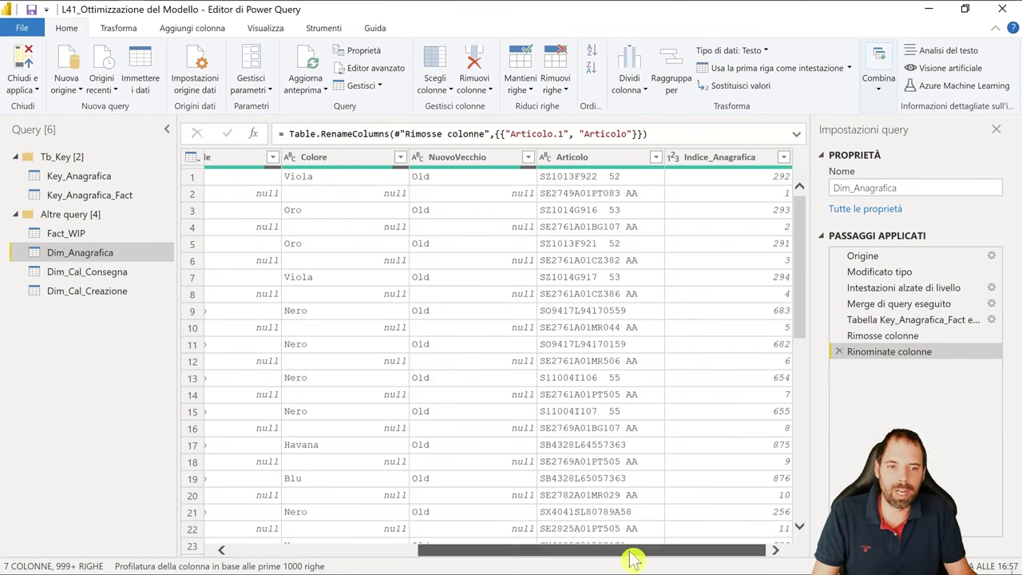
mouse_move(631, 558)
left_mouse_down()
mouse_move(365, 556)
mouse_move(698, 564)
left_mouse_up()
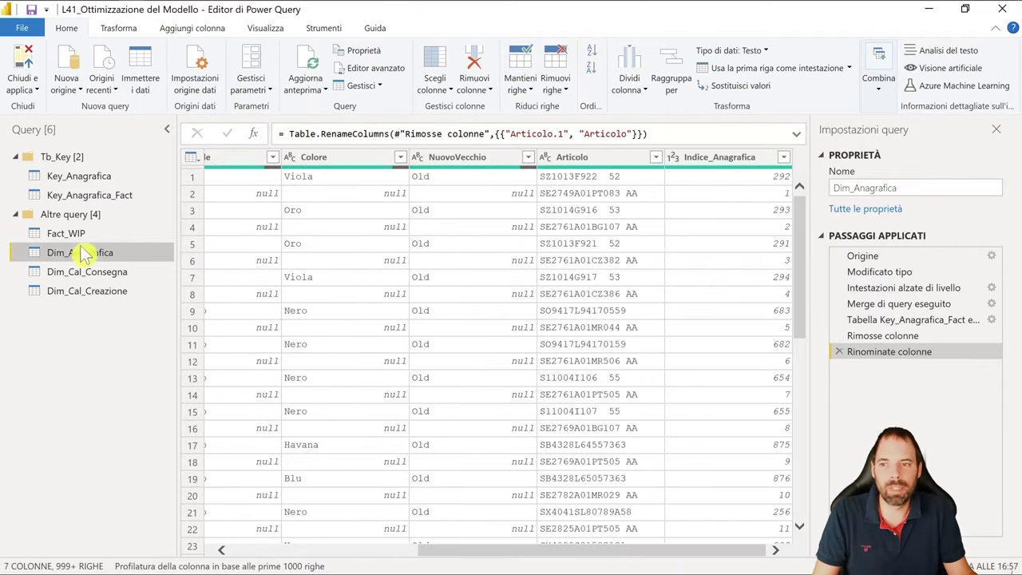
- Merge Dim_Anagrafica with Fact_WIP matching on Indice_Anagrafica in both tables
left_click(888, 103)
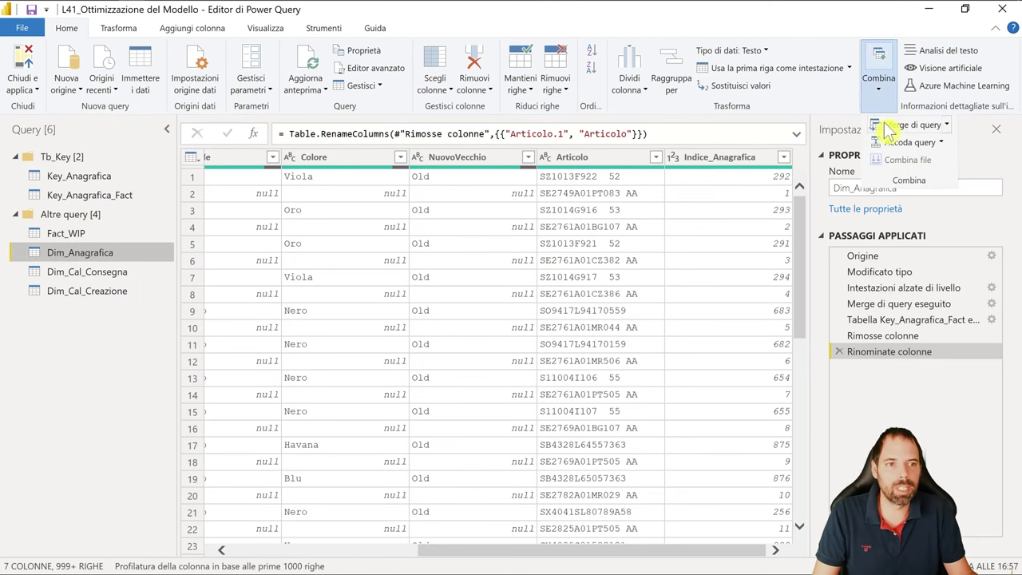
left_click(887, 128)
left_click(375, 271)
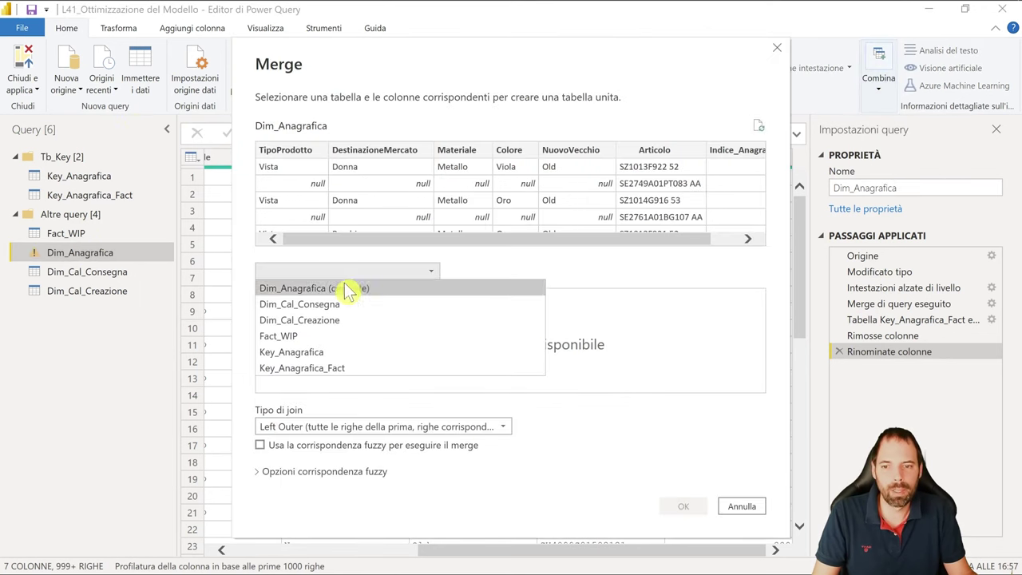
left_click(319, 341)
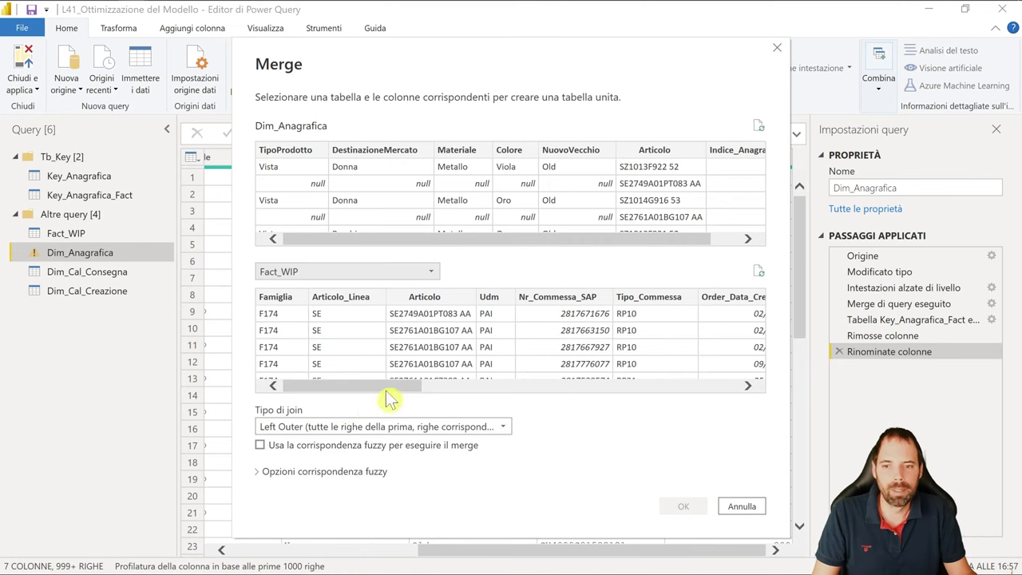
left_click_drag(385, 391, 750, 391)
left_click(728, 308)
mouse_move(669, 239)
left_mouse_down()
mouse_move(673, 250)
mouse_move(701, 247)
left_mouse_up()
left_click(720, 151)
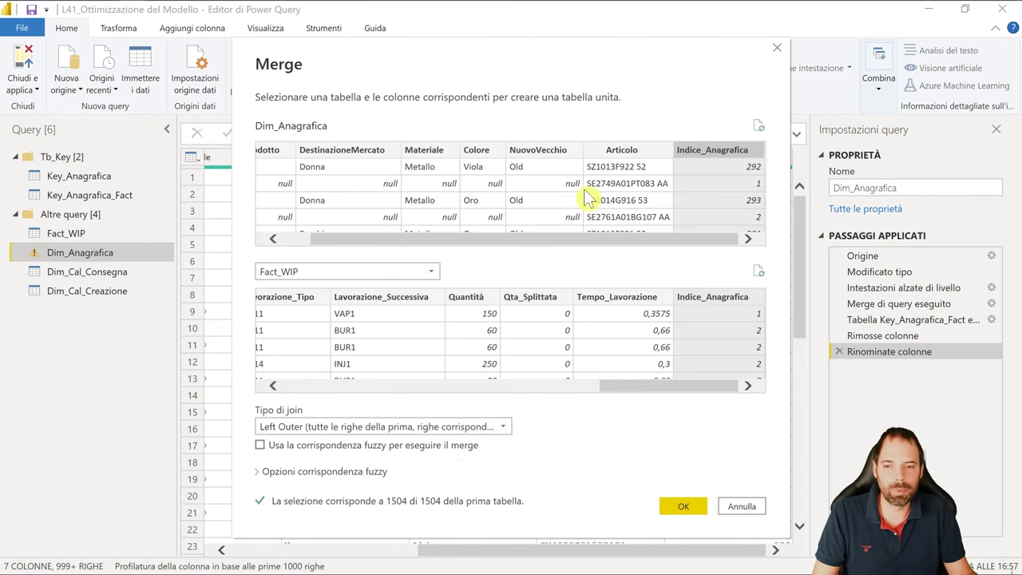
left_click_drag(606, 388, 294, 388)
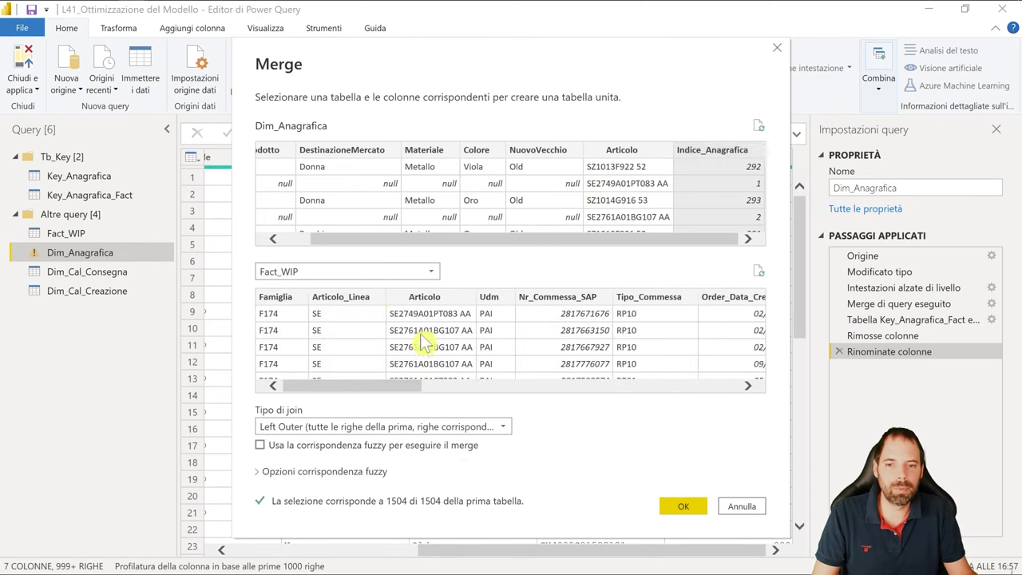
left_click(686, 507)
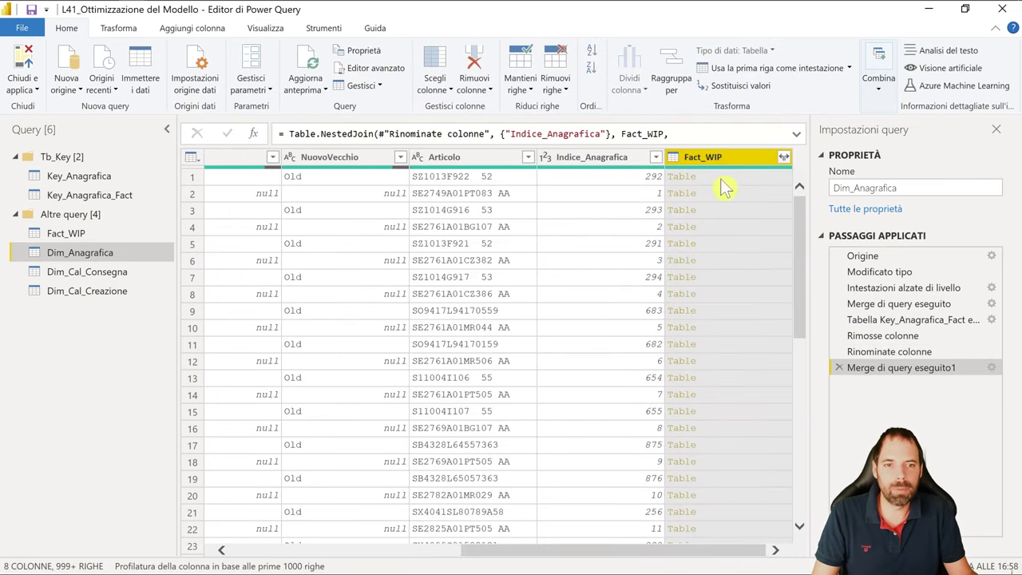
- Inspect the nested Fact_WIP rows, then delete the trial 'Merge di query eseguito1' step
left_click(728, 210)
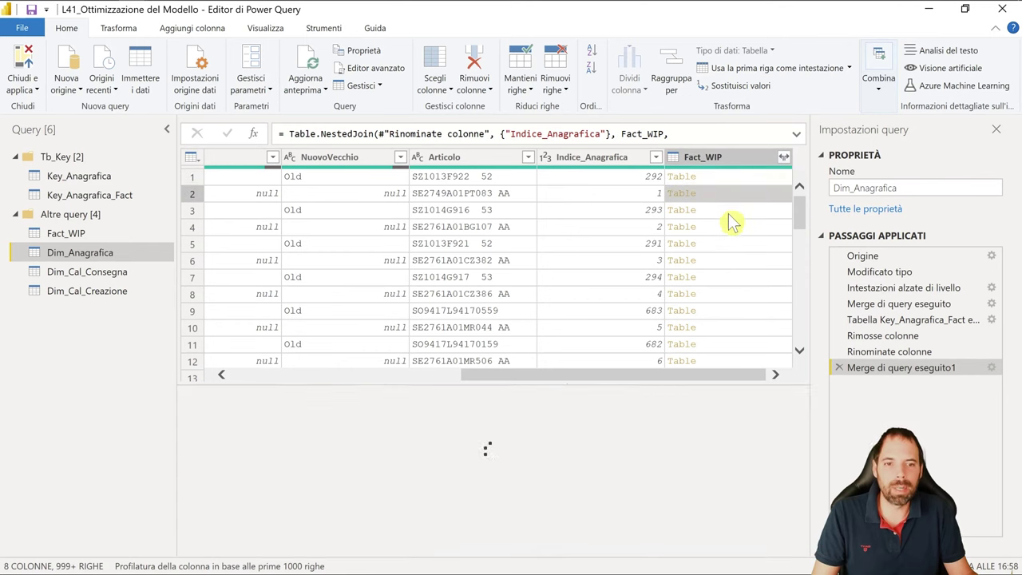
left_click(729, 228)
left_click(722, 179)
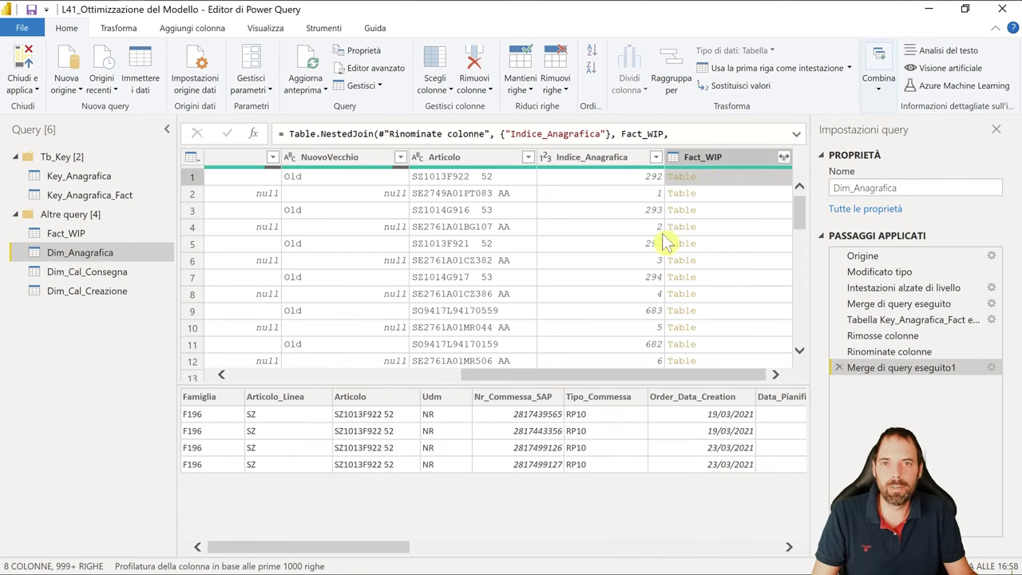
left_click(838, 369)
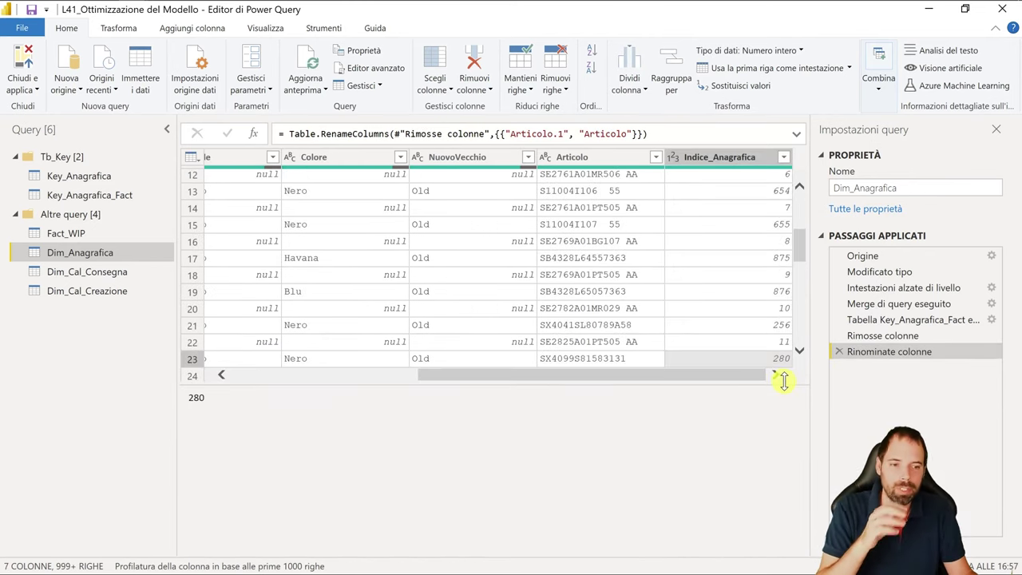
- Switch Key_Anagrafica_Fact's Raggruppate righe step to advanced grouping on Articolo, Famiglia, Articolo_Linea and Udm
left_click(107, 198)
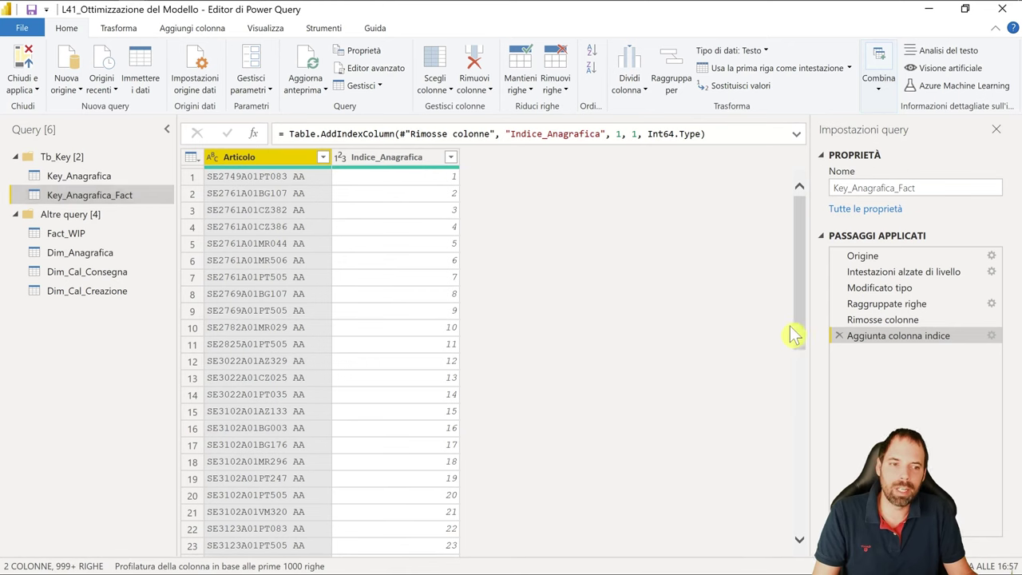
left_click(906, 304)
left_click(989, 304)
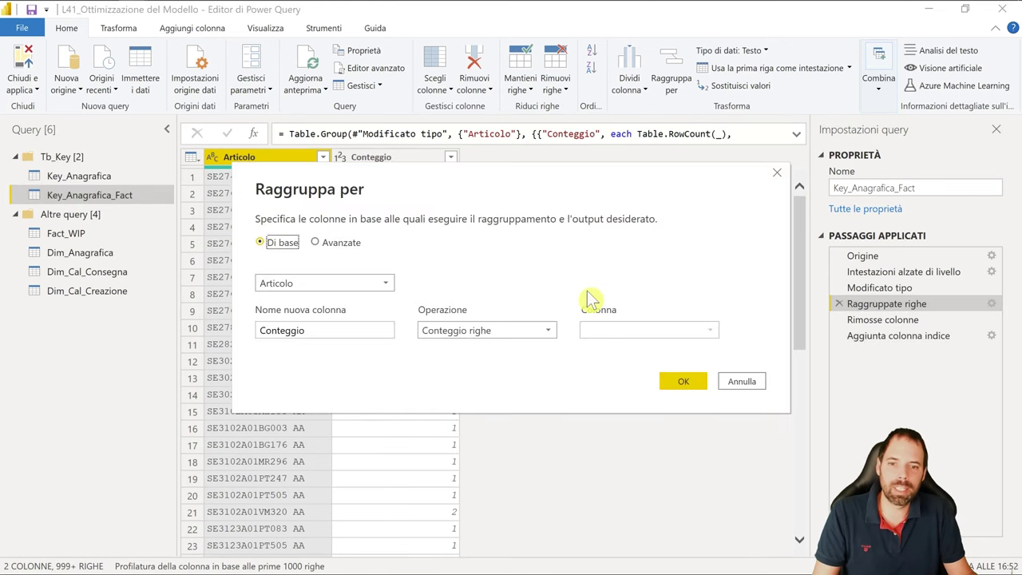
left_click(345, 246)
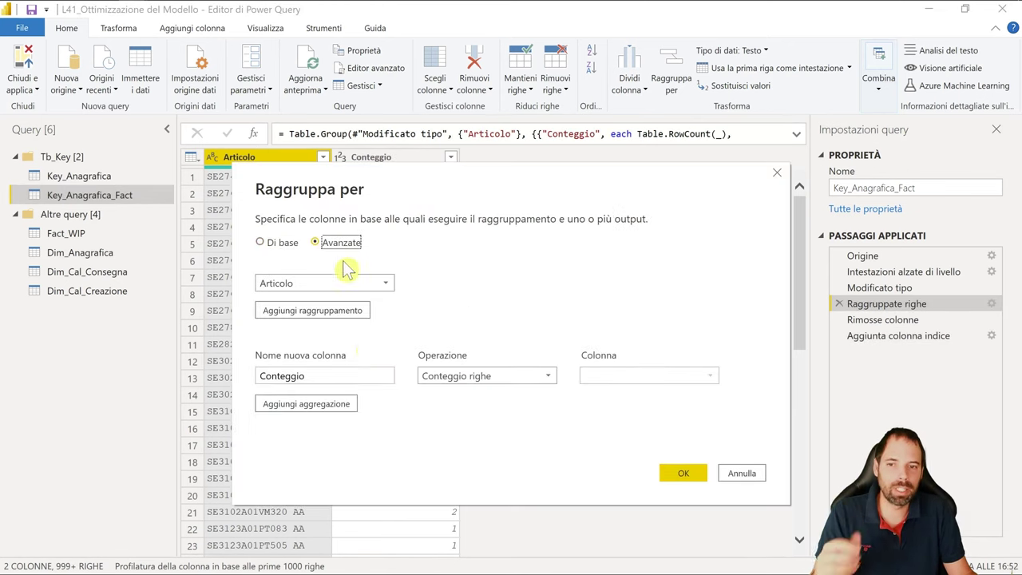
left_click(351, 313)
left_click(343, 337)
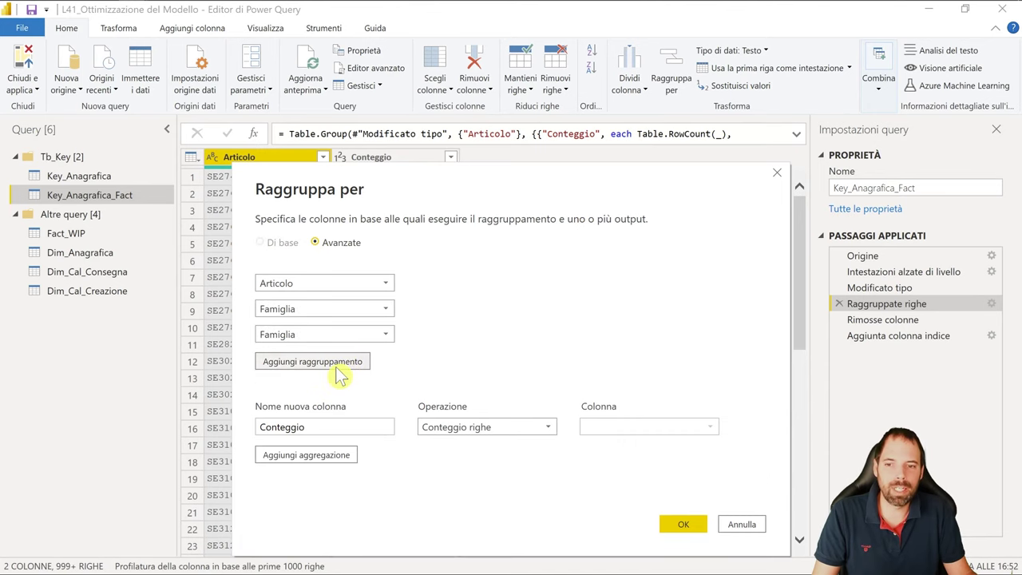
left_click(343, 361)
left_click(345, 334)
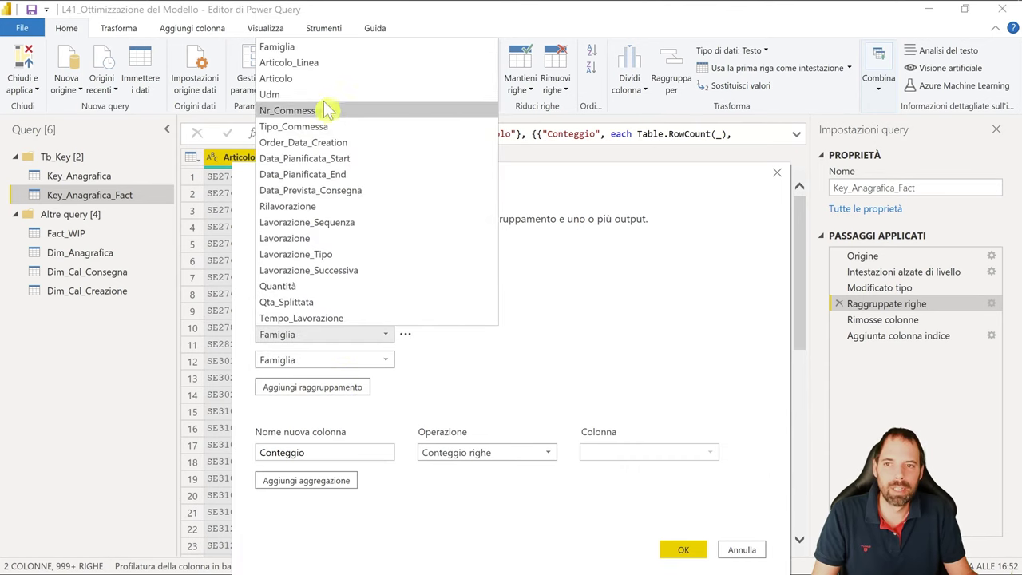
left_click(318, 64)
left_click(323, 363)
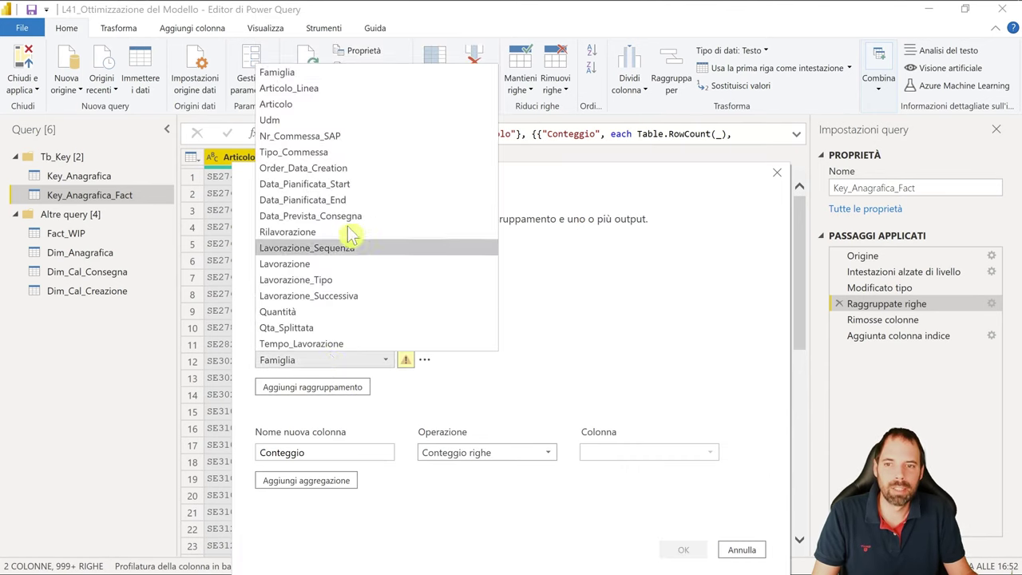
left_click(310, 124)
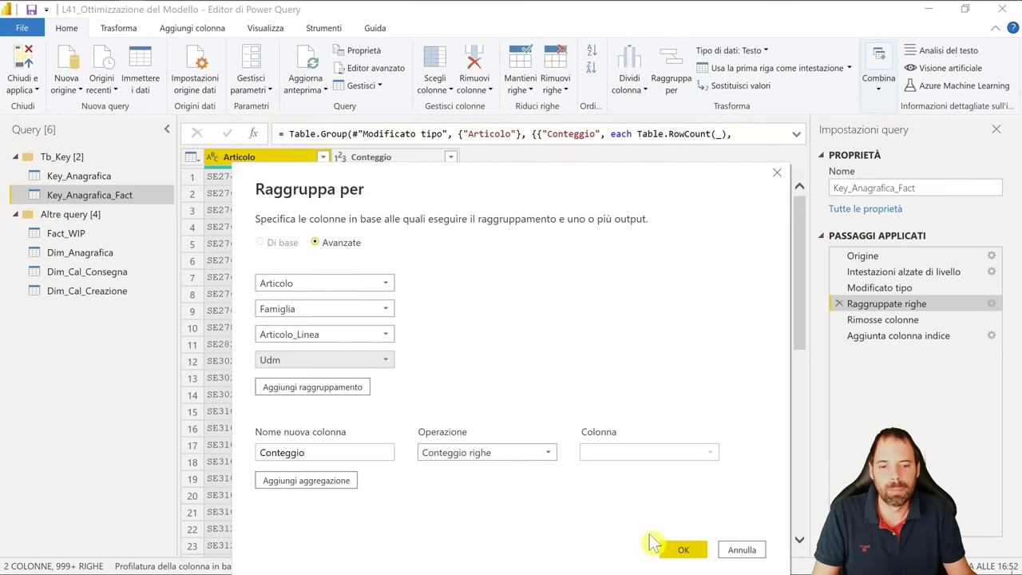
left_click(680, 549)
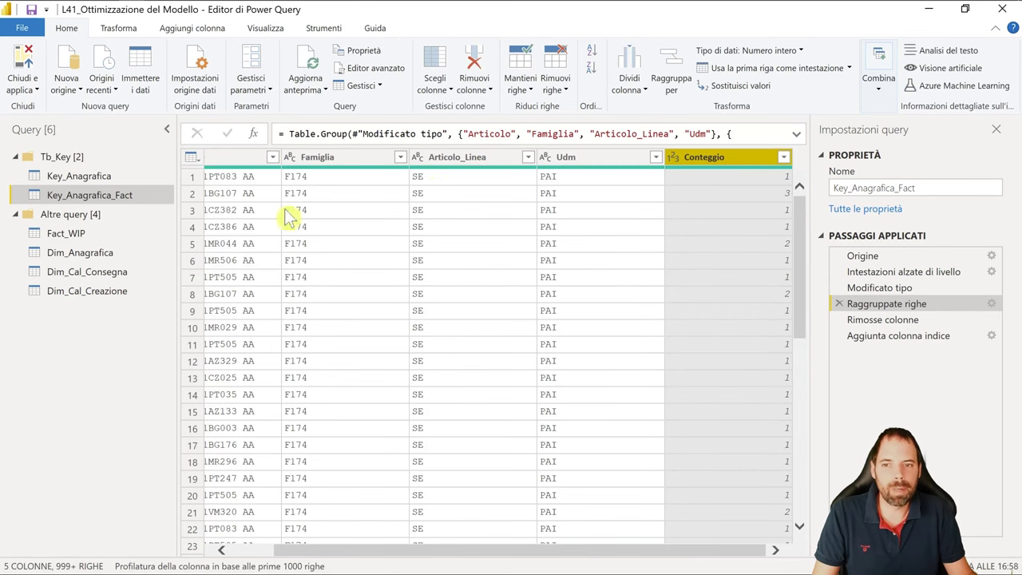
- Inspect Articolo values and the Rimosse colonne and Aggiunta colonna indice steps of the key table
left_click_drag(397, 549, 355, 549)
left_click(292, 227)
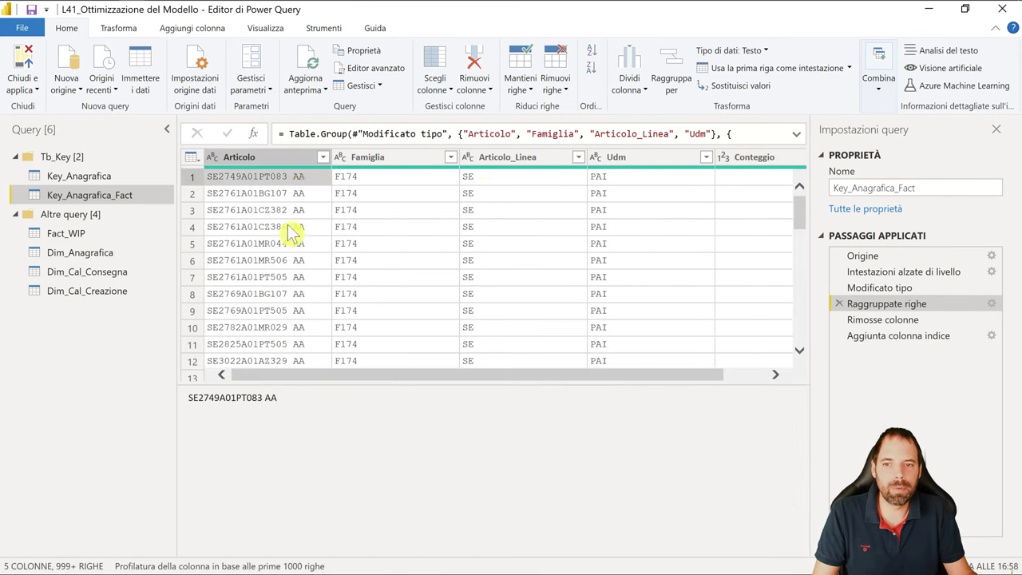
left_click(273, 177)
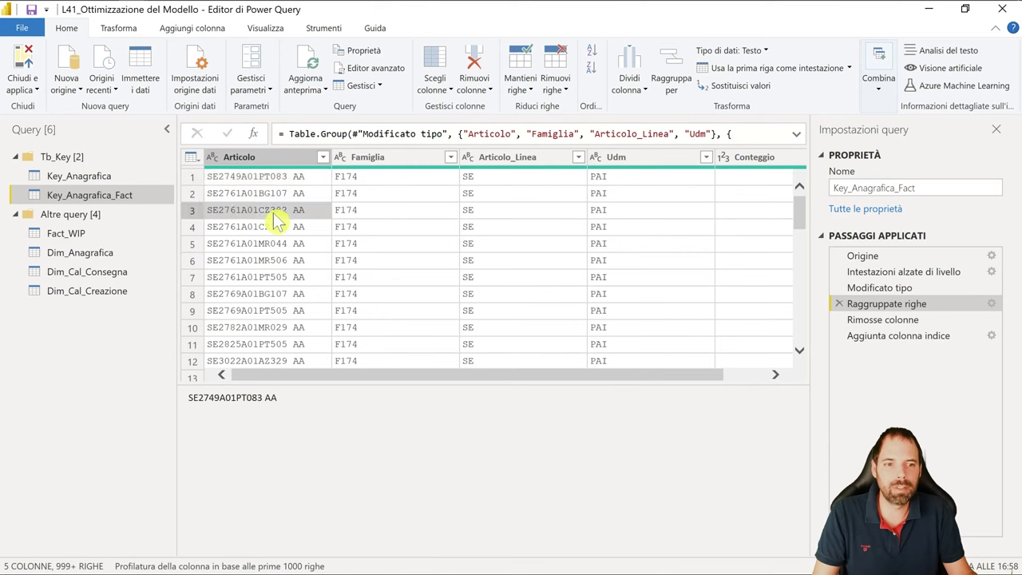
left_click(865, 321)
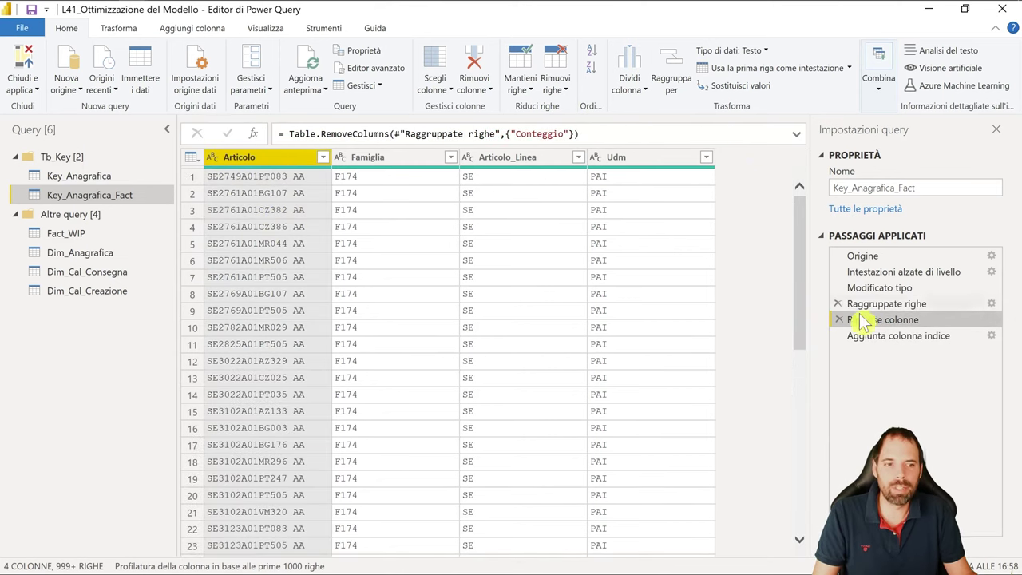
left_click(869, 336)
left_click_drag(684, 551, 787, 556)
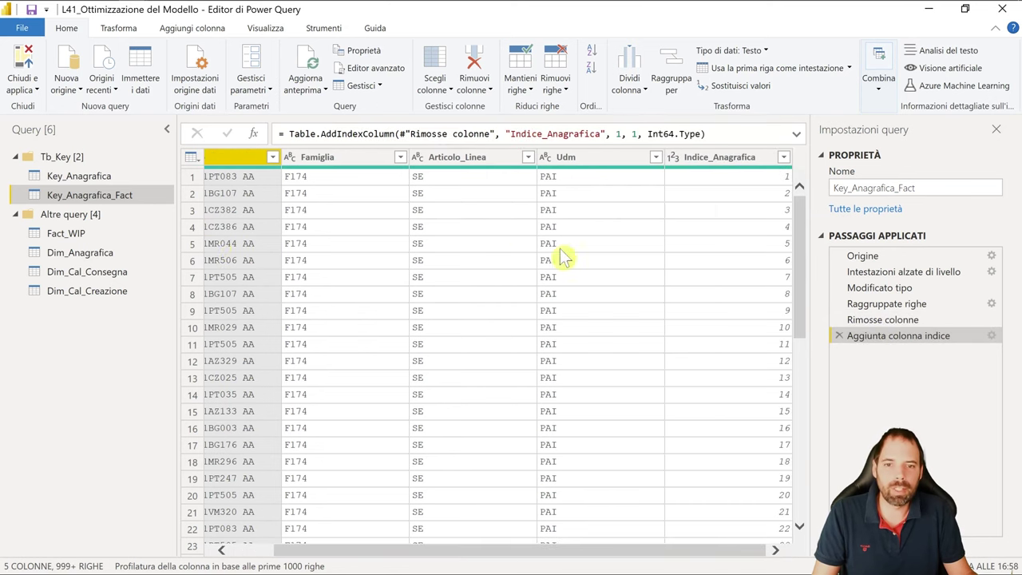
- Check Fact_WIP's Indice_Anagrafica column, then return to Dim_Anagrafica
left_click(65, 233)
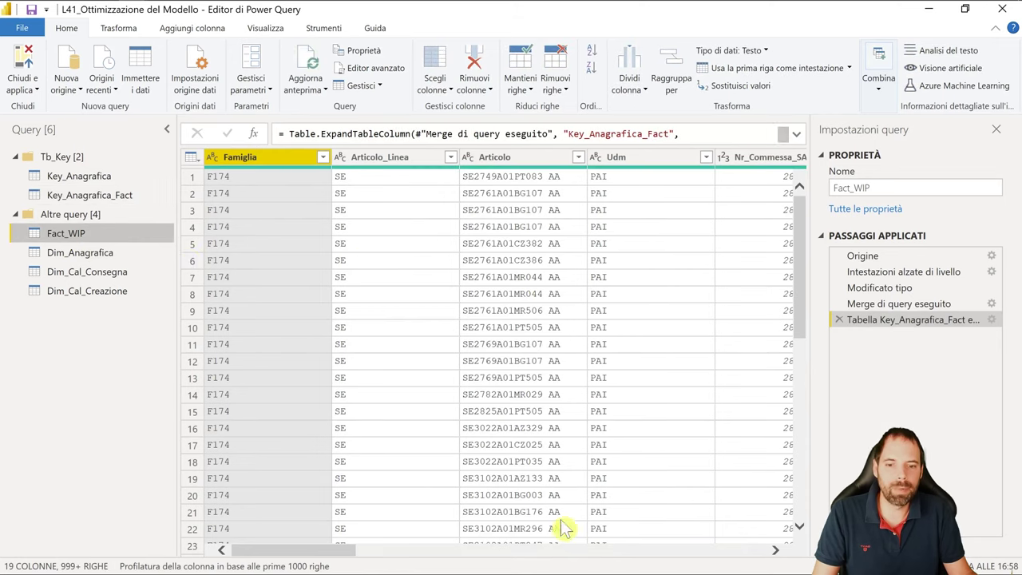
left_click_drag(344, 555, 756, 551)
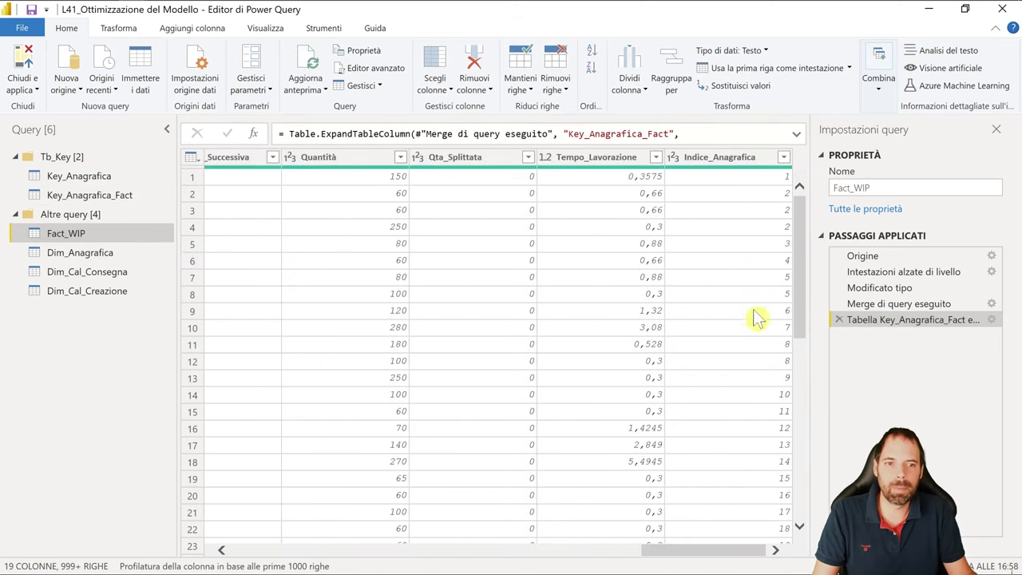
left_click(78, 252)
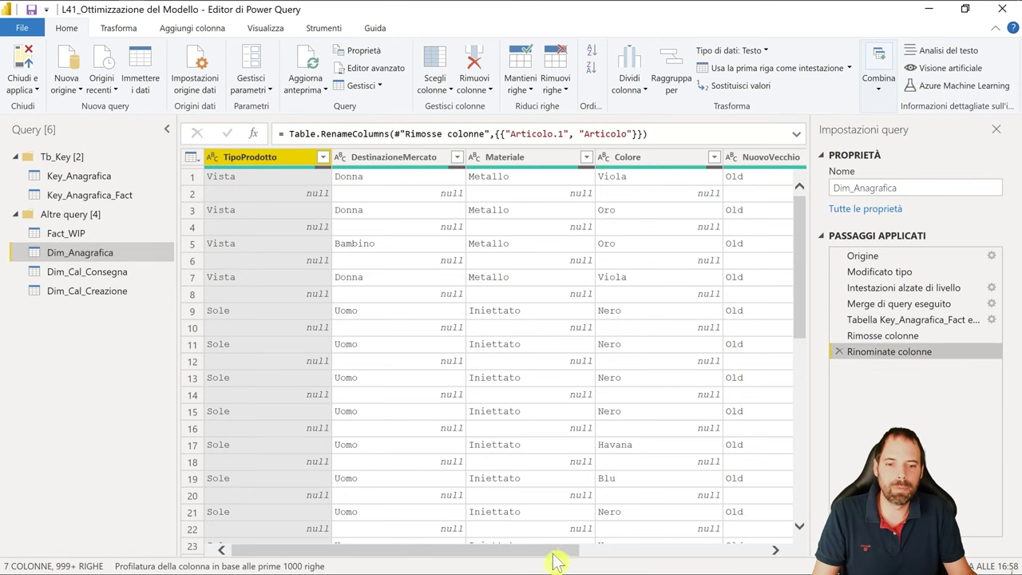
left_click_drag(559, 550, 778, 552)
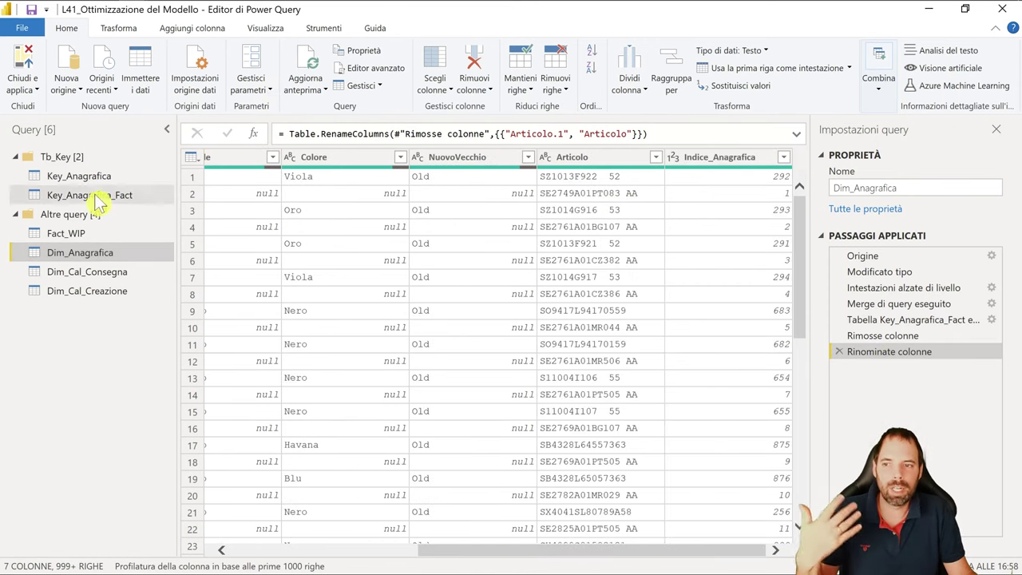
- Also expand Articolo_Linea, Famiglia and Udm from Key_Anagrafica_Fact into Dim_Anagrafica
left_click(886, 322)
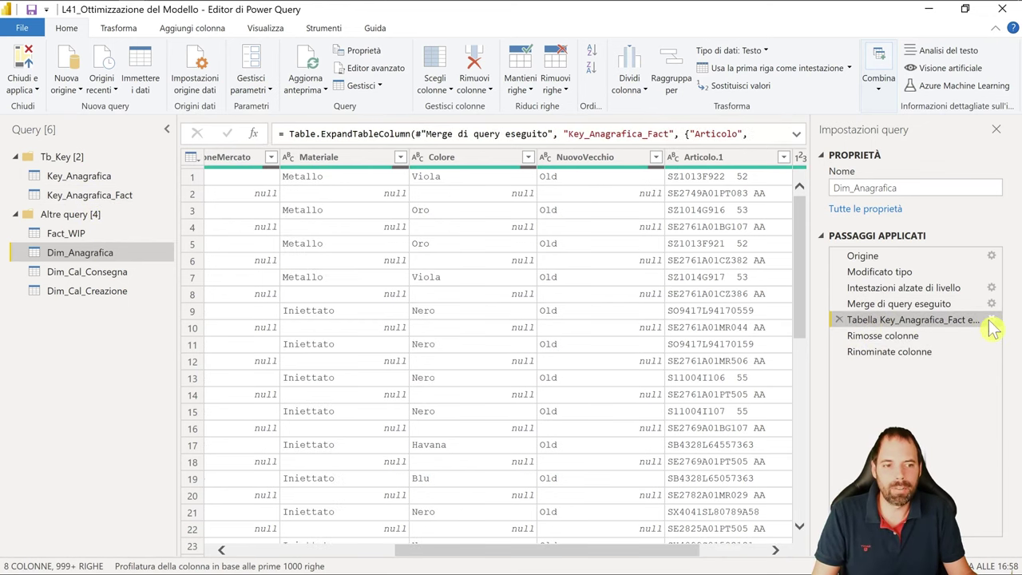
left_click(990, 320)
left_click(408, 167)
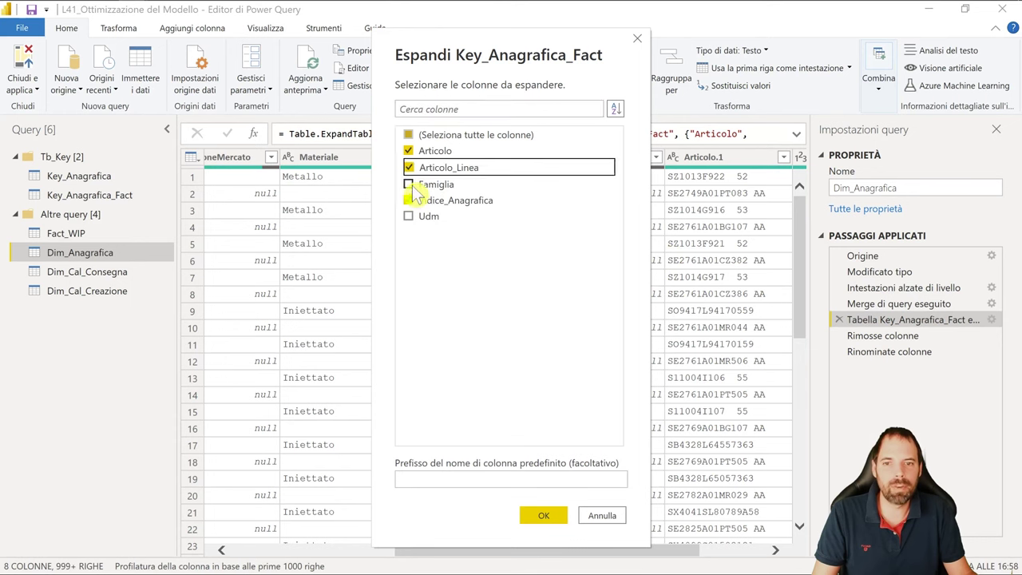
left_click(408, 182)
left_click(408, 215)
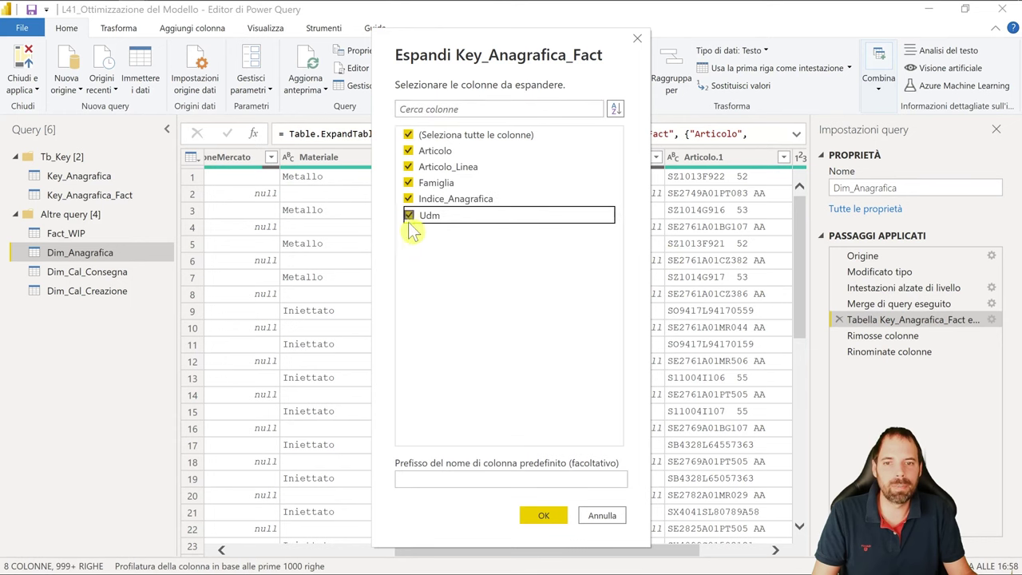
left_click(543, 515)
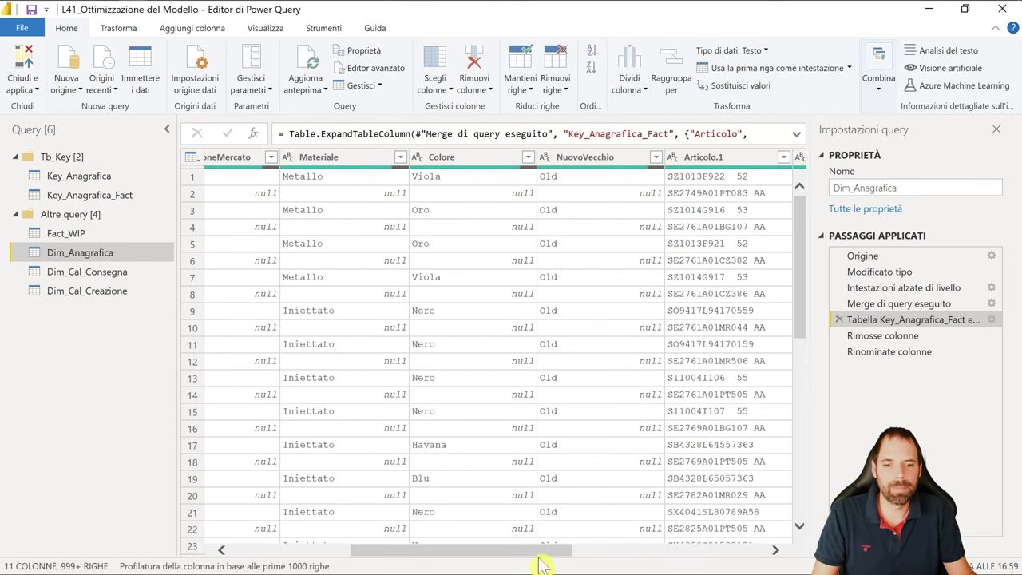
- Check the old-Articolo removal step and the final Rinominate colonne step
left_click_drag(558, 549, 786, 566)
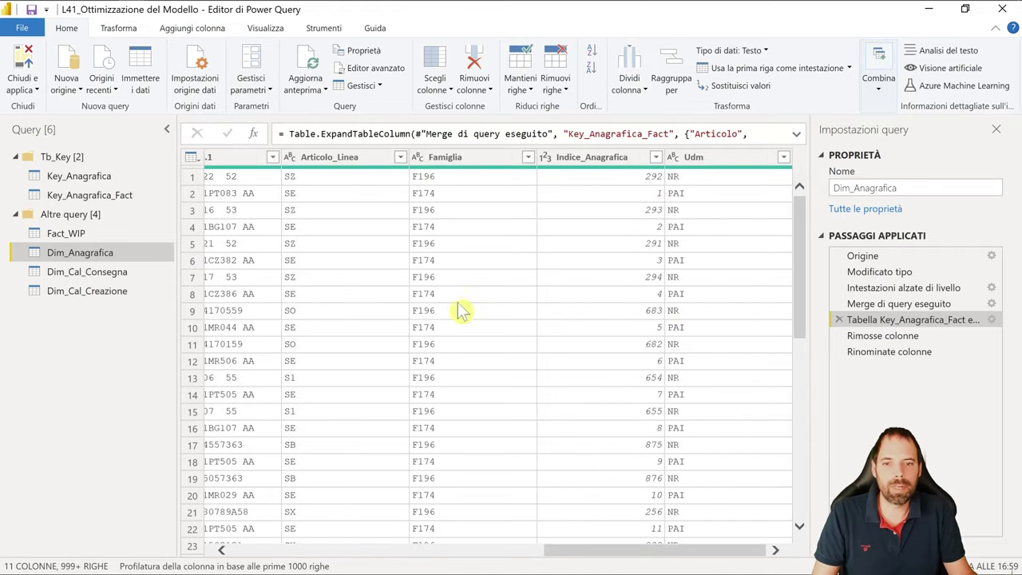
left_click(881, 336)
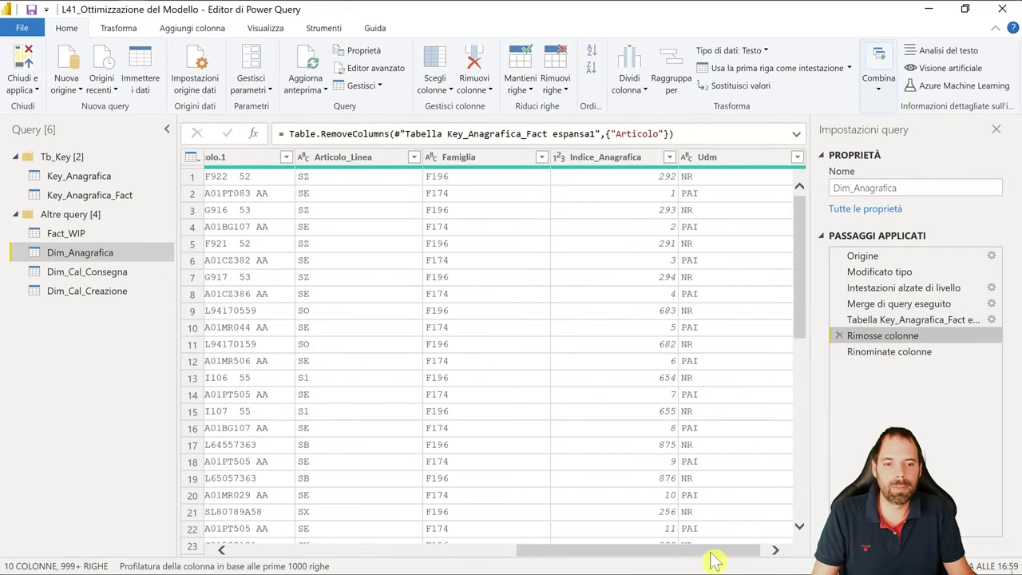
left_click(778, 550)
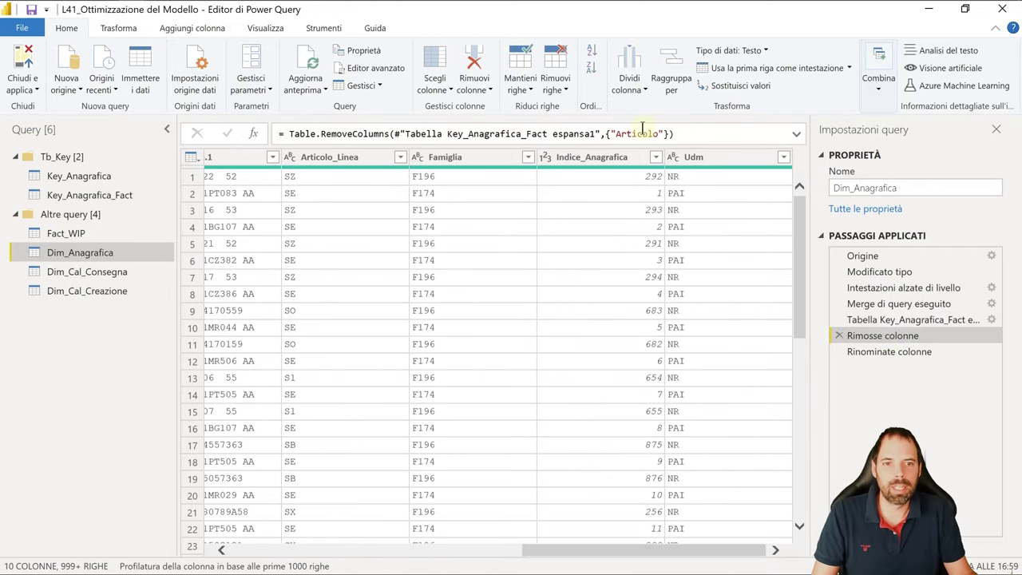
left_click(870, 353)
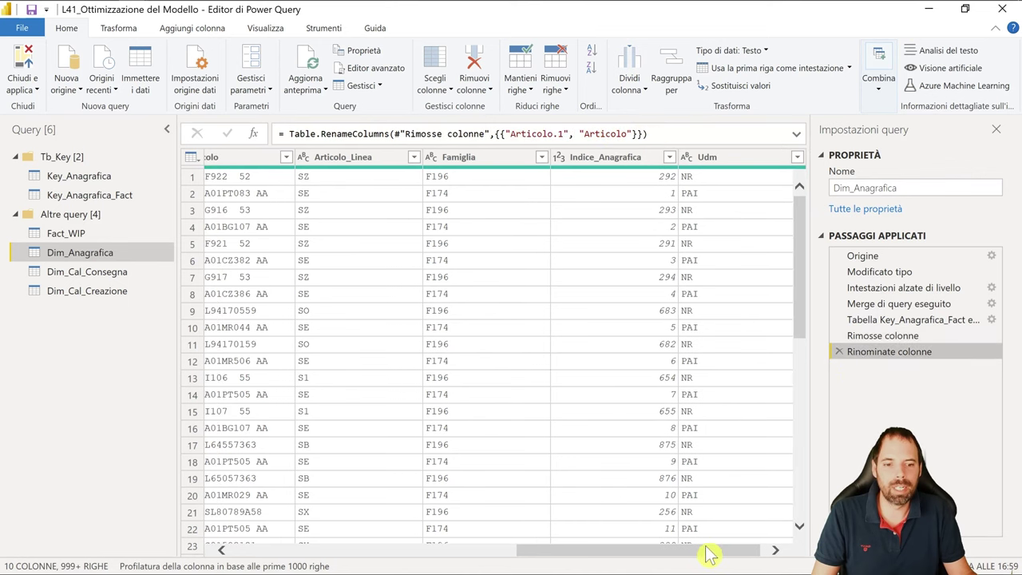
left_click_drag(709, 554, 714, 553)
- Review the Articolo_Linea, Famiglia, Indice_Anagrafica and Udm columns, then open Fact_WIP
left_click(359, 163)
left_click(463, 163)
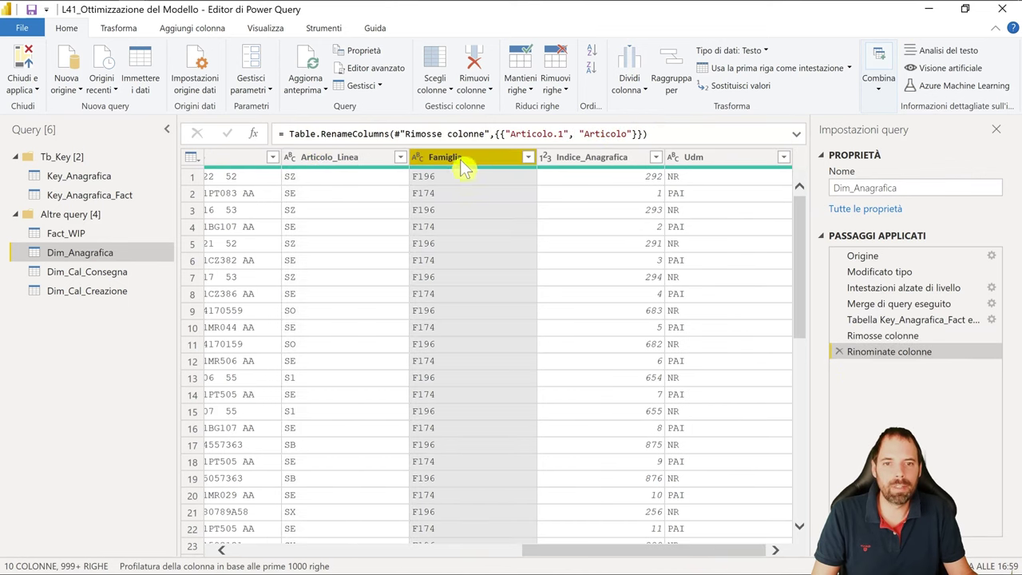
left_click(613, 166)
left_click(716, 168)
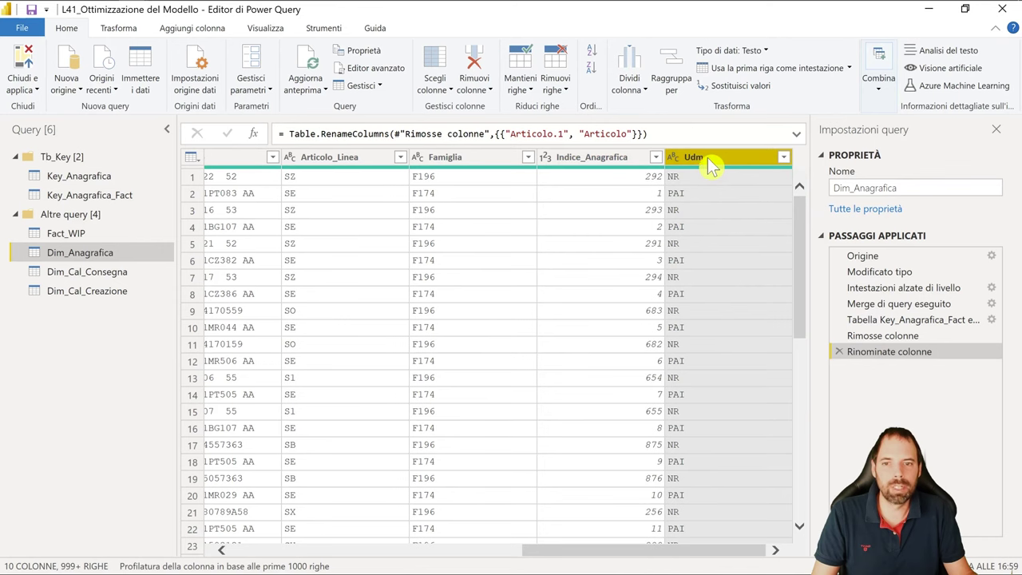
left_click_drag(554, 553, 523, 556)
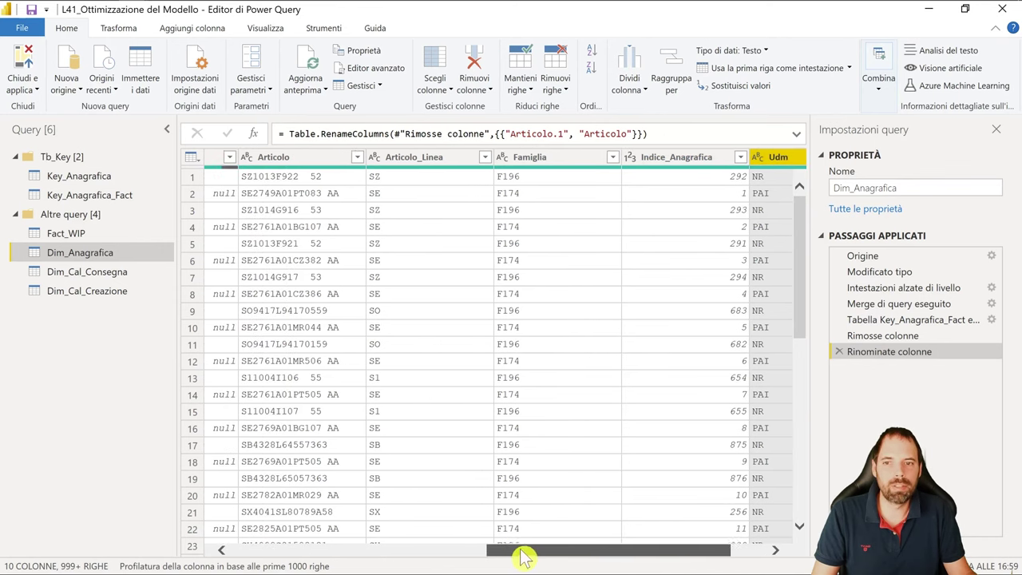
left_click(94, 234)
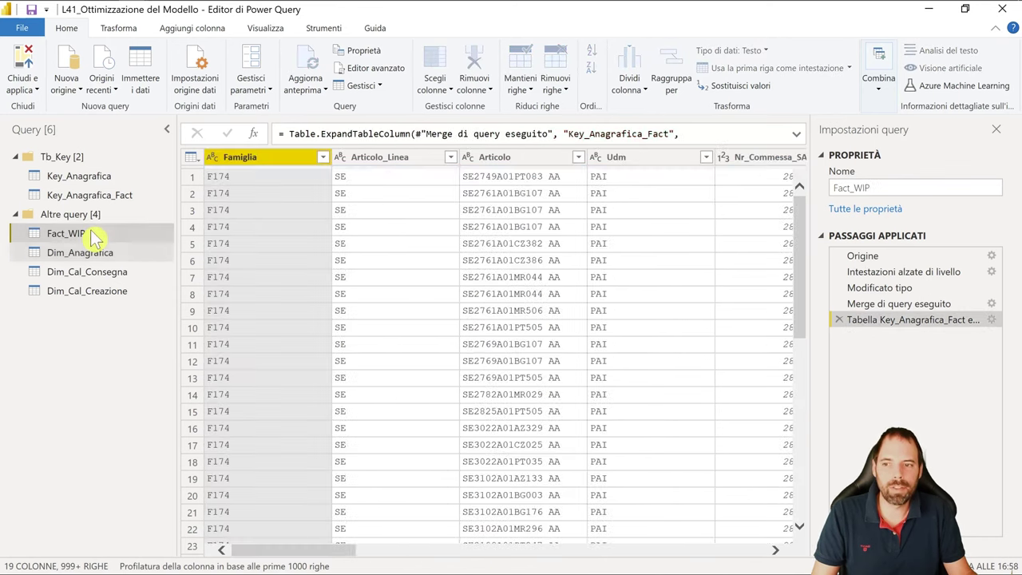
- Remove the Famiglia, Articolo_Linea, Articolo and Udm columns from Fact_WIP
left_click(403, 158, "ctrl")
left_click(550, 158, "ctrl")
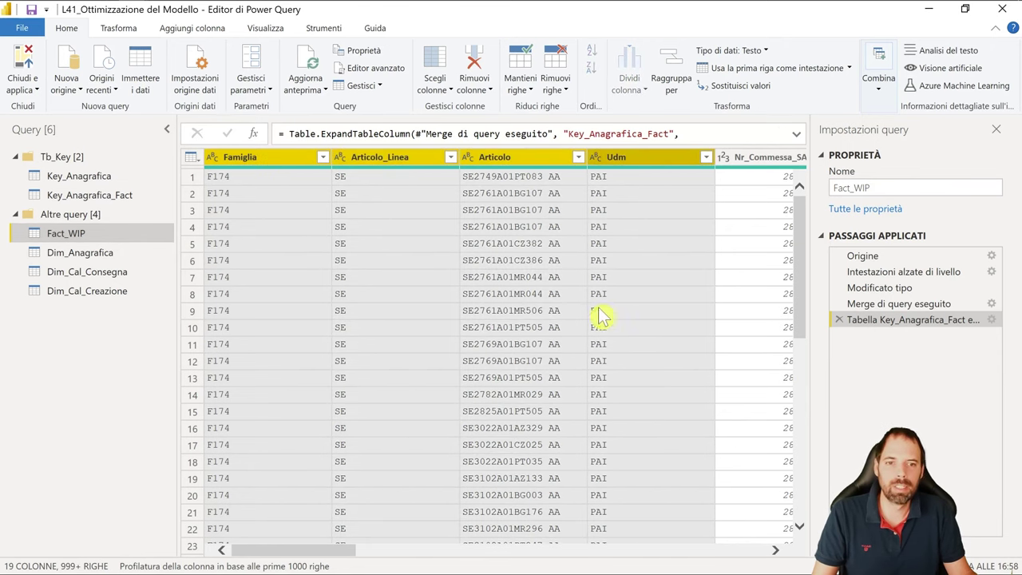
key("Delete")
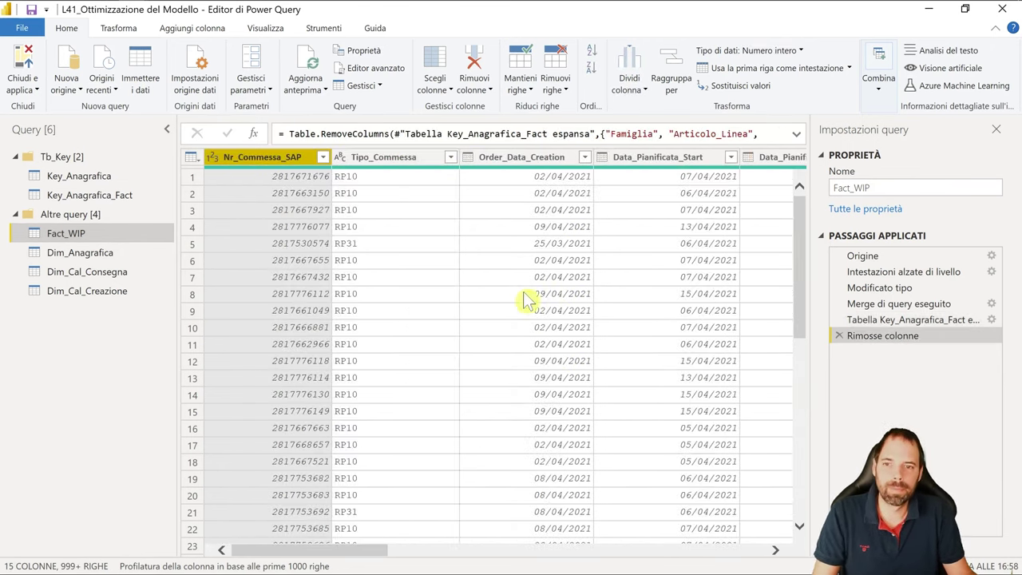
left_click_drag(308, 556, 723, 559)
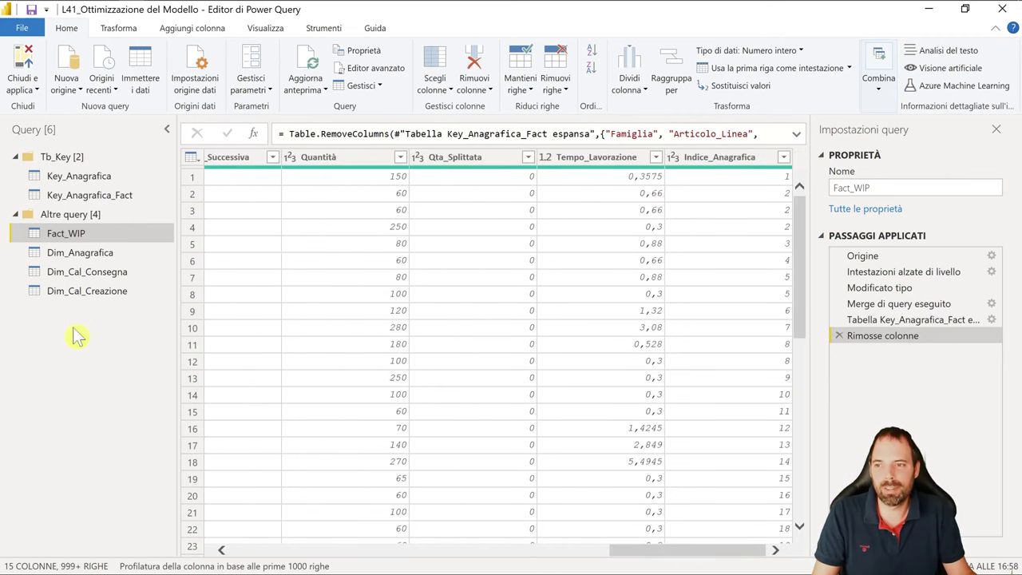
- Delete the Key_Anagrafica helper query and confirm the deletion
left_click(74, 179)
right_click(74, 179)
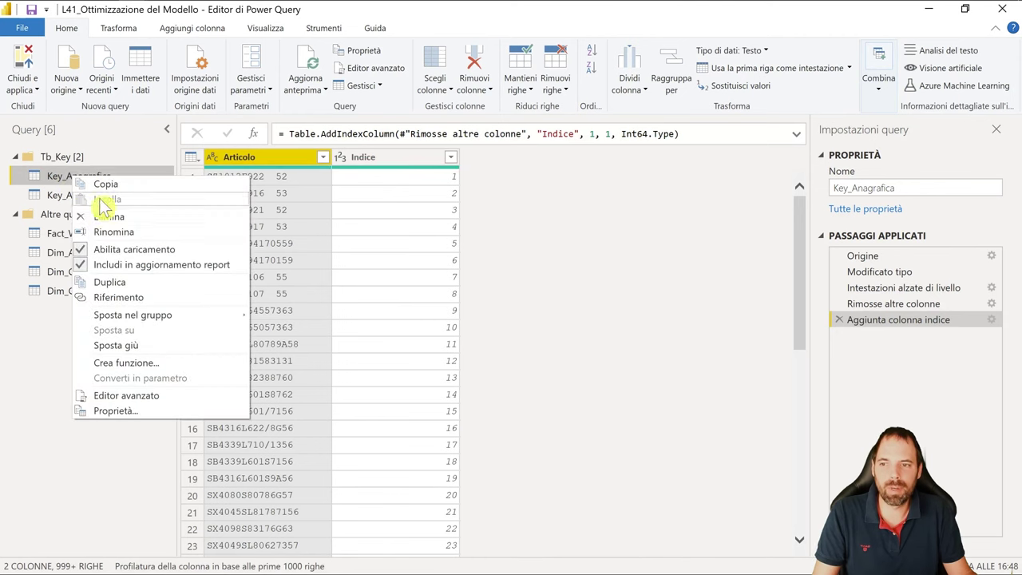
left_click(96, 215)
left_click(570, 321)
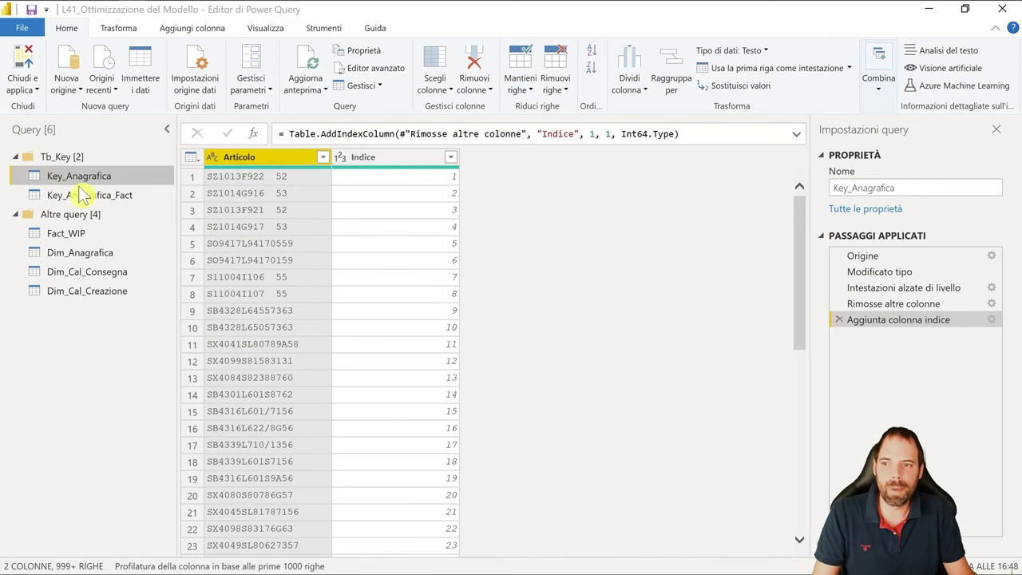
- Disable loading for Key_Anagrafica_Fact, then review the Fact_WIP and Dim_Anagrafica queries
left_click(77, 177)
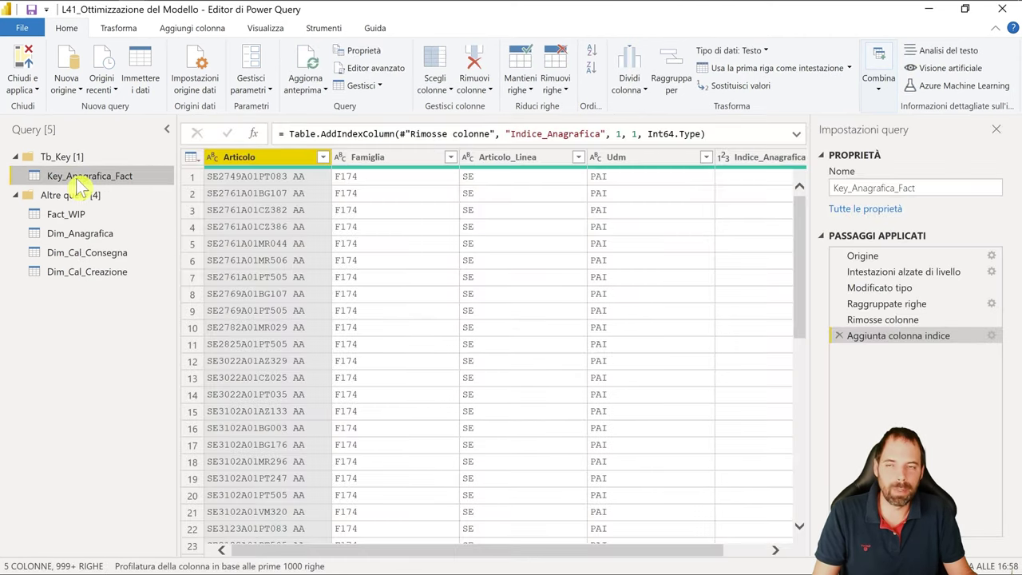
right_click(78, 180)
left_click(135, 254)
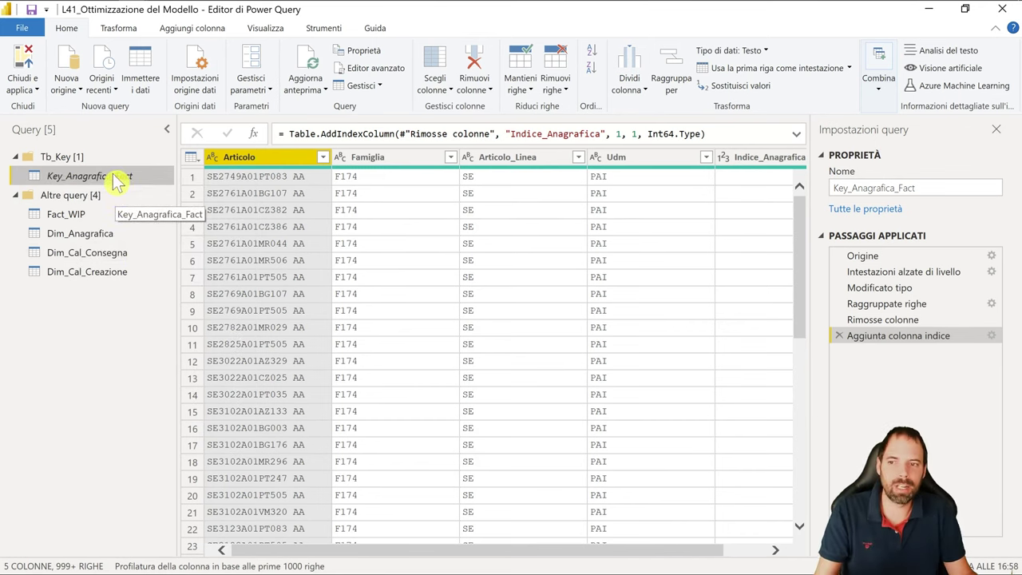
left_click(80, 216)
left_click(84, 233)
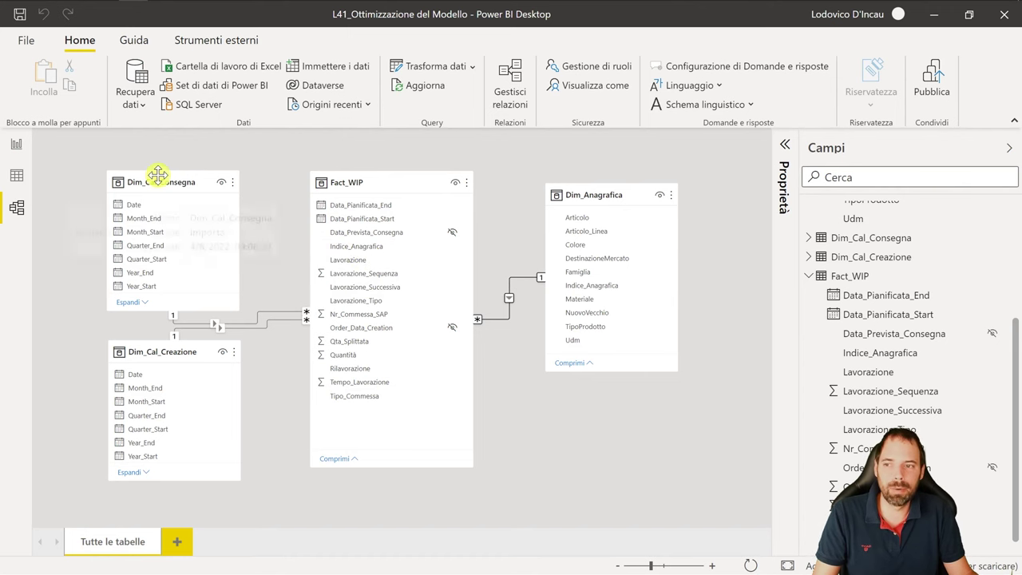
- Switch to Data view to browse the Dim_Anagrafica table's 1,505 rows
left_click(16, 175)
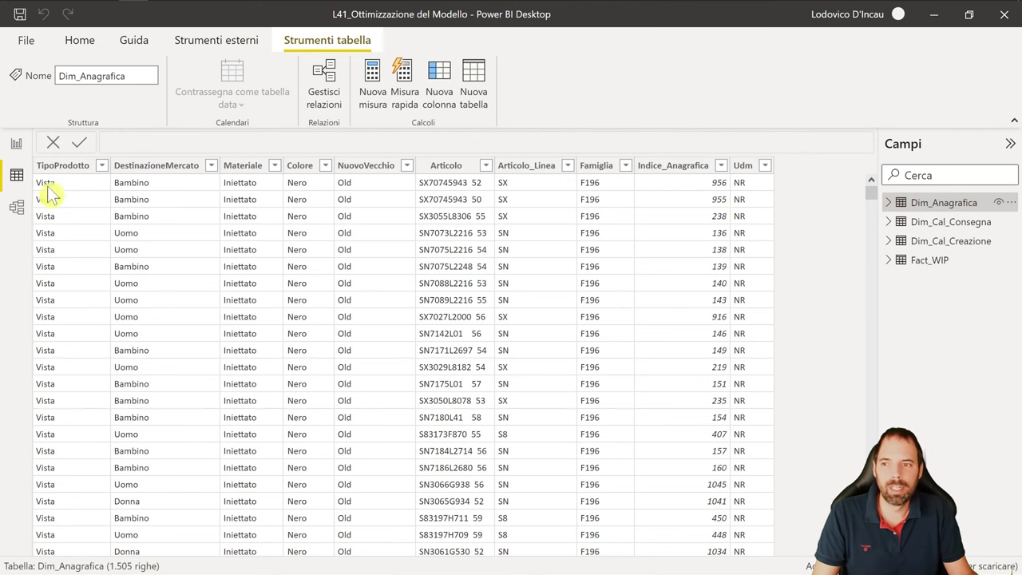
- Compare the Indice_Anagrafica key column in Fact_WIP and Dim_Anagrafica
left_click(946, 222)
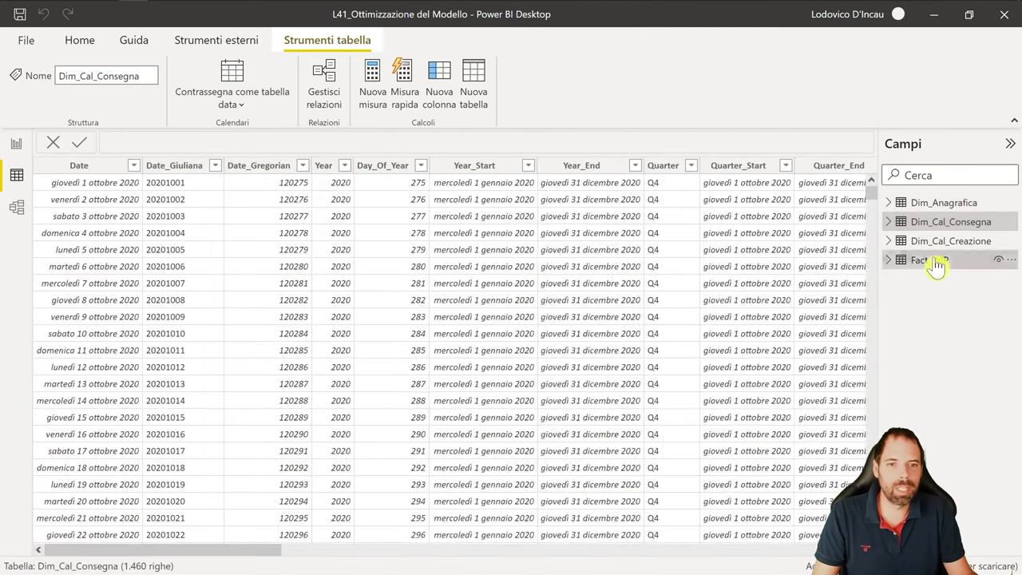
left_click(926, 260)
left_click_drag(433, 549, 782, 549)
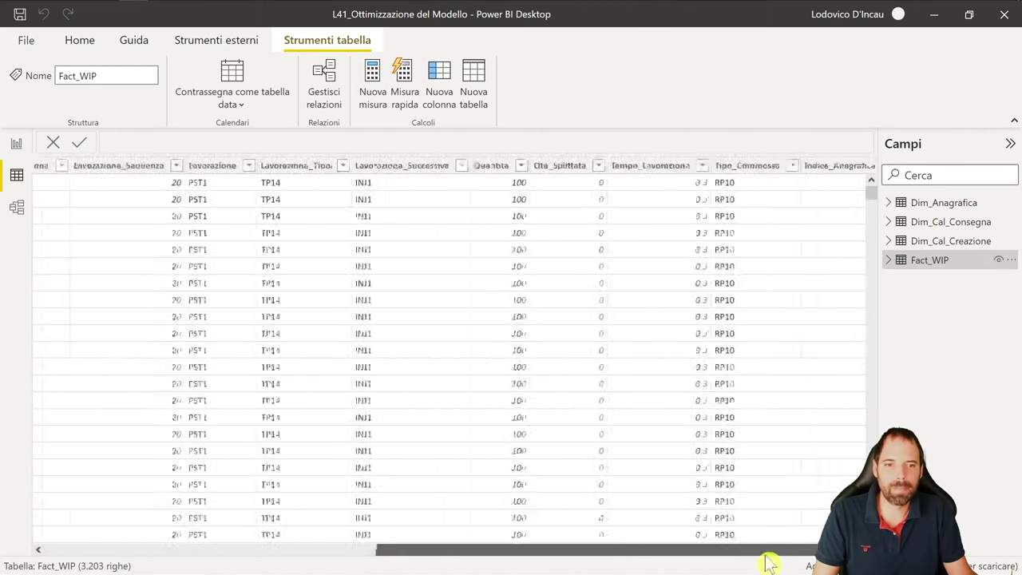
left_click(812, 165)
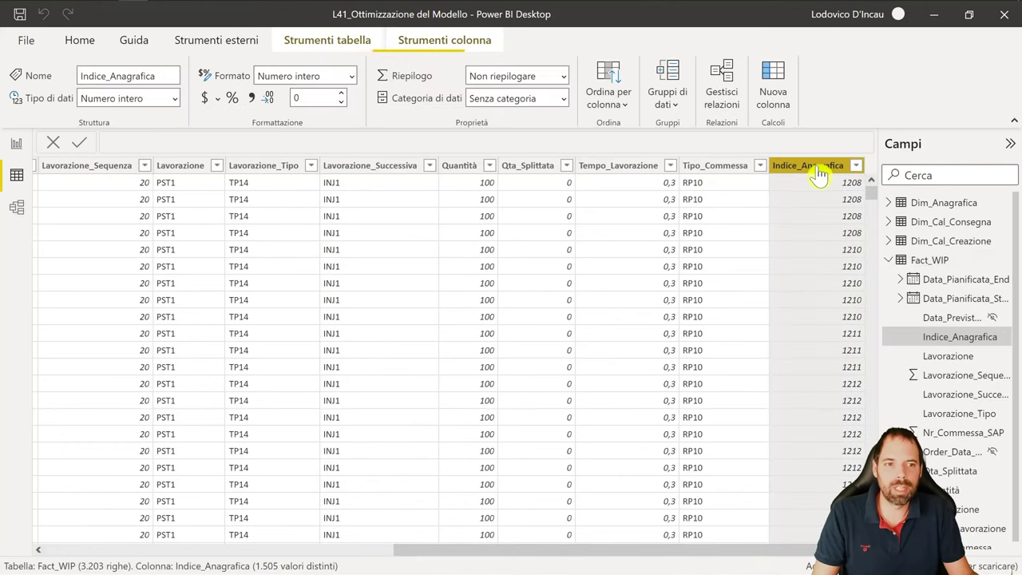
left_click(944, 204)
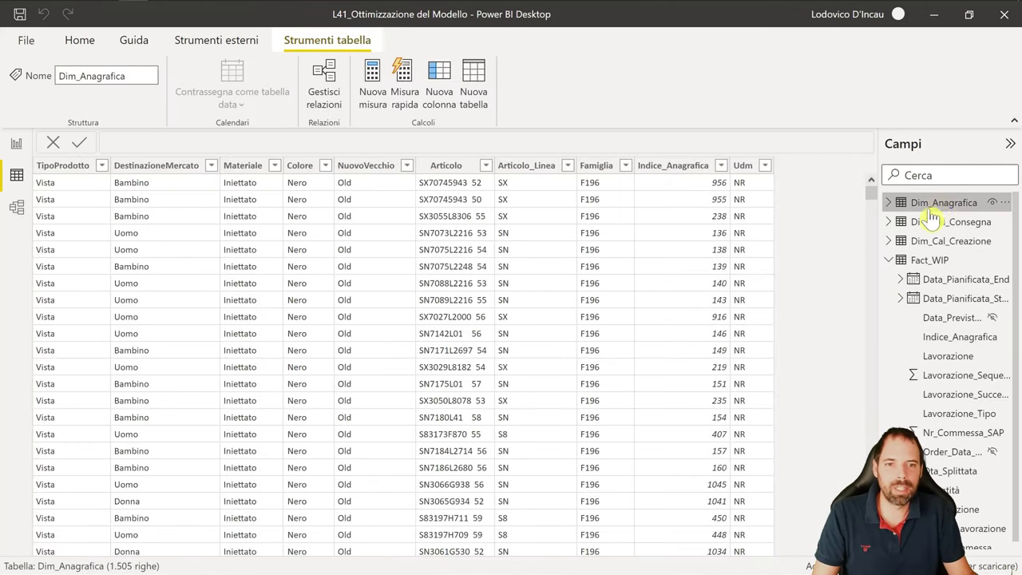
left_click(662, 168)
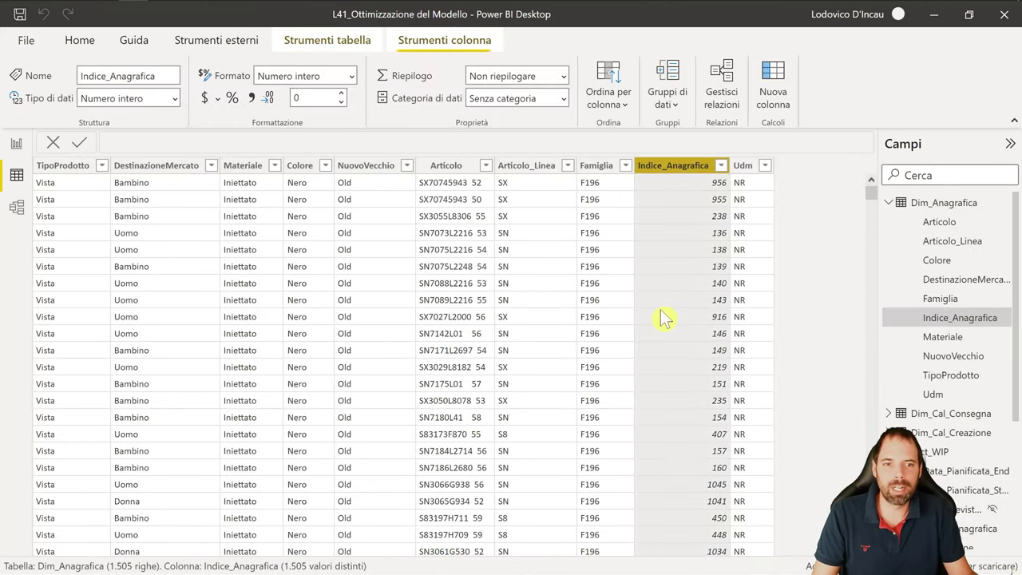
scroll(259, 324, "down", 10)
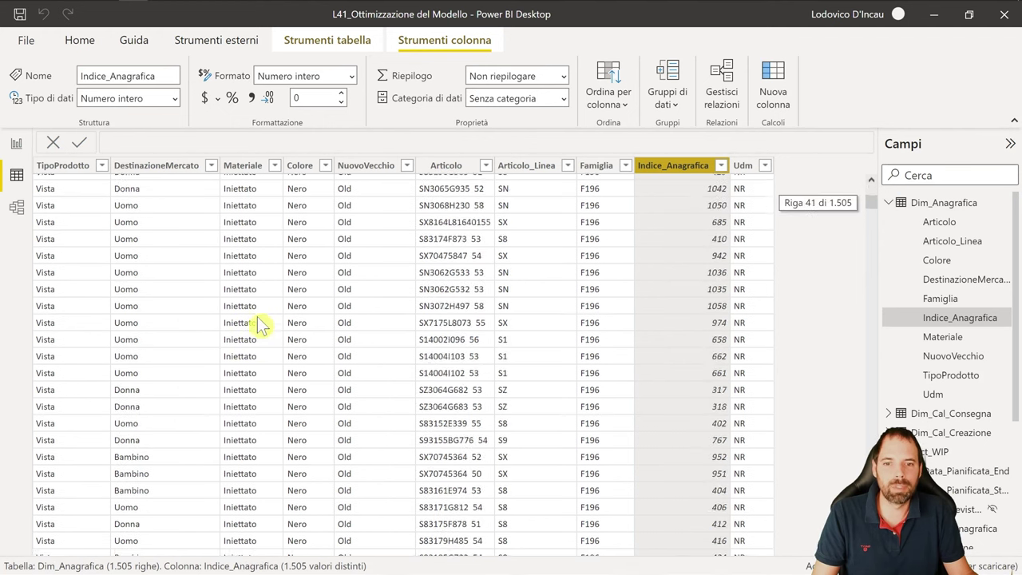
scroll(276, 333, "down", 2)
scroll(283, 332, "up", 9)
scroll(288, 326, "up", 3)
- Filter Famiglia to show only F196, then switch to excluding F196
left_click(625, 165)
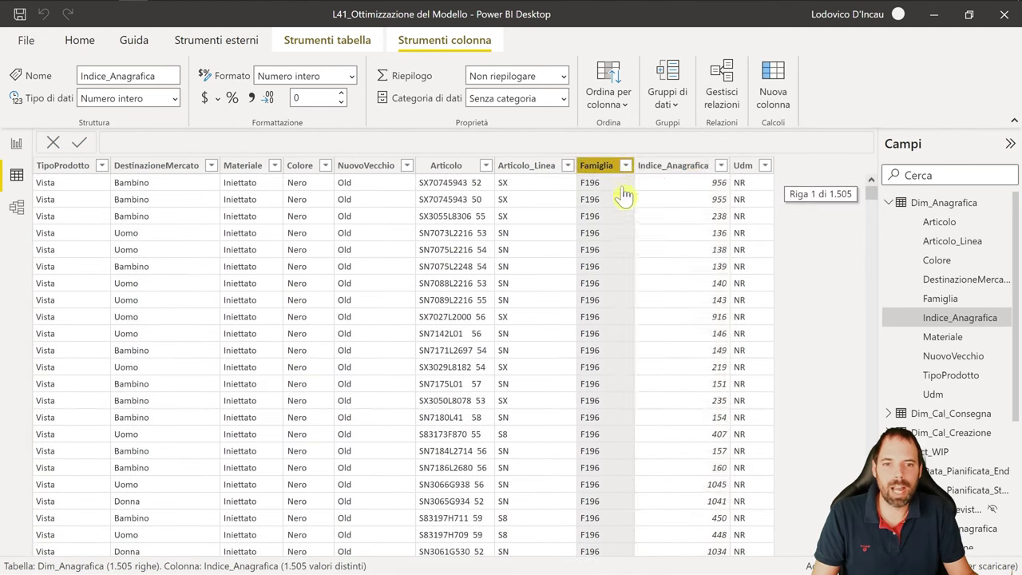
left_click(663, 334)
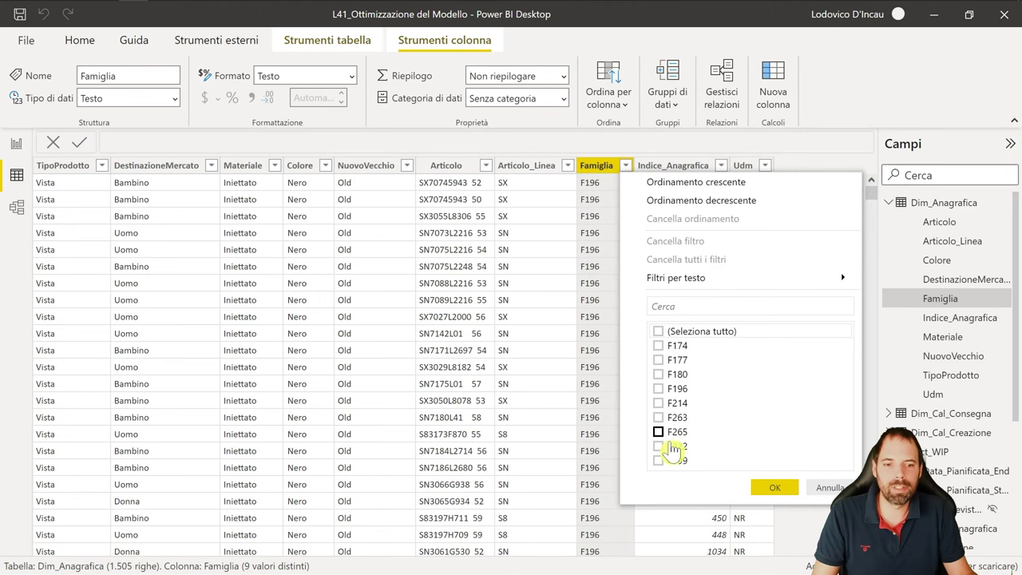
left_click(659, 389)
left_click(774, 487)
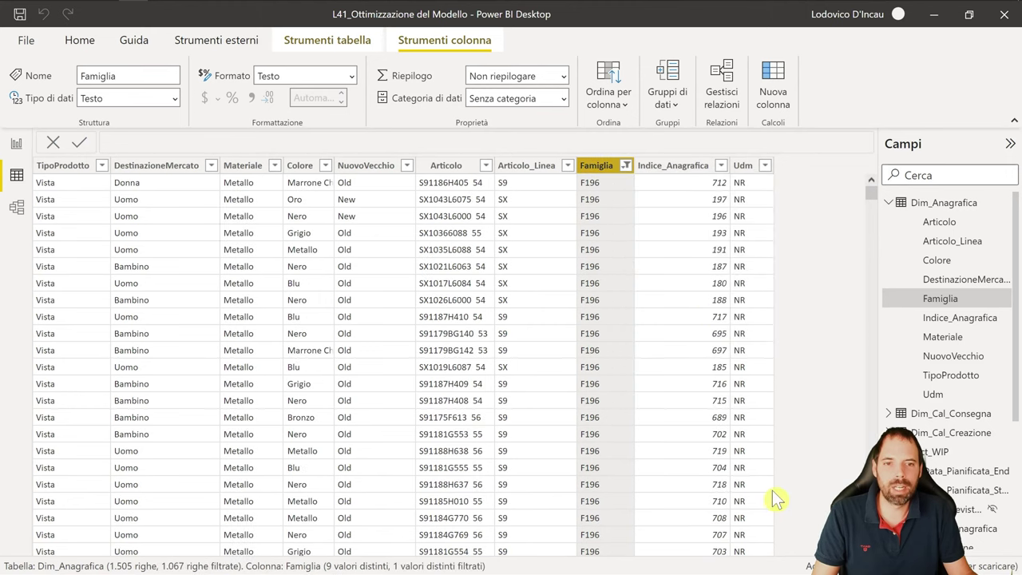
left_click(625, 165)
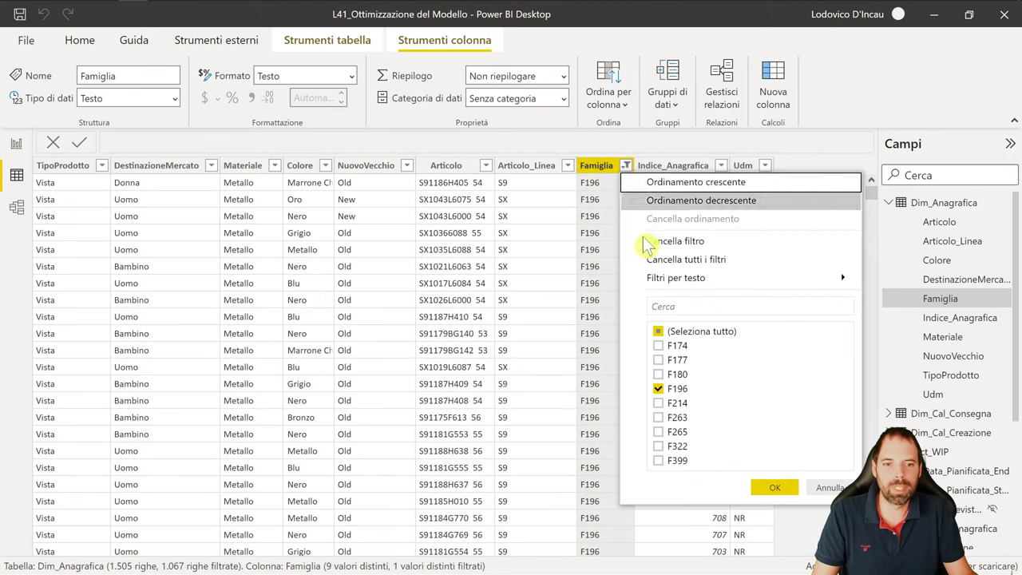
left_click(658, 330)
left_click(658, 389)
left_click(775, 487)
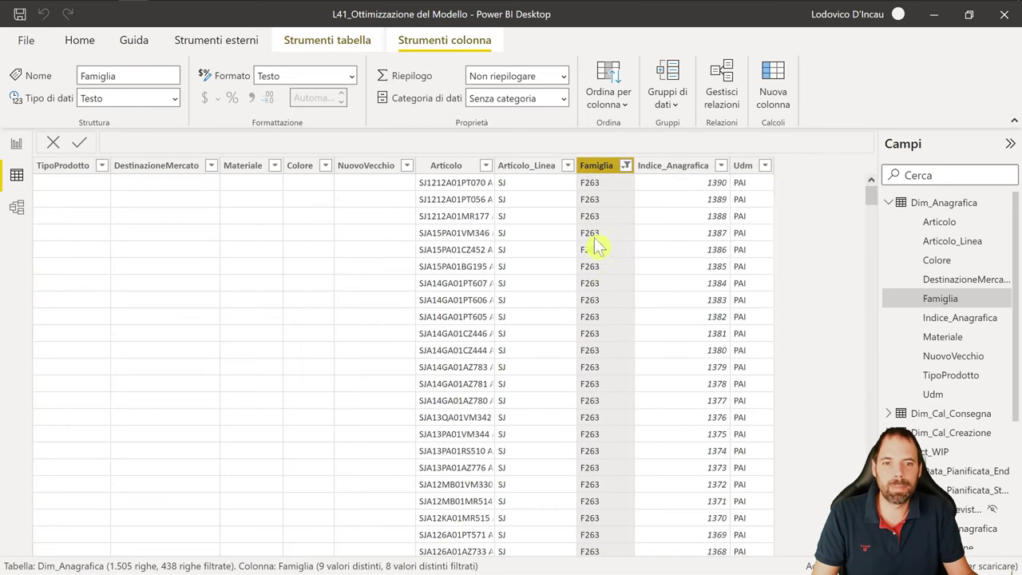
- Clear the Famiglia filter so every family value is shown again
left_click(626, 165)
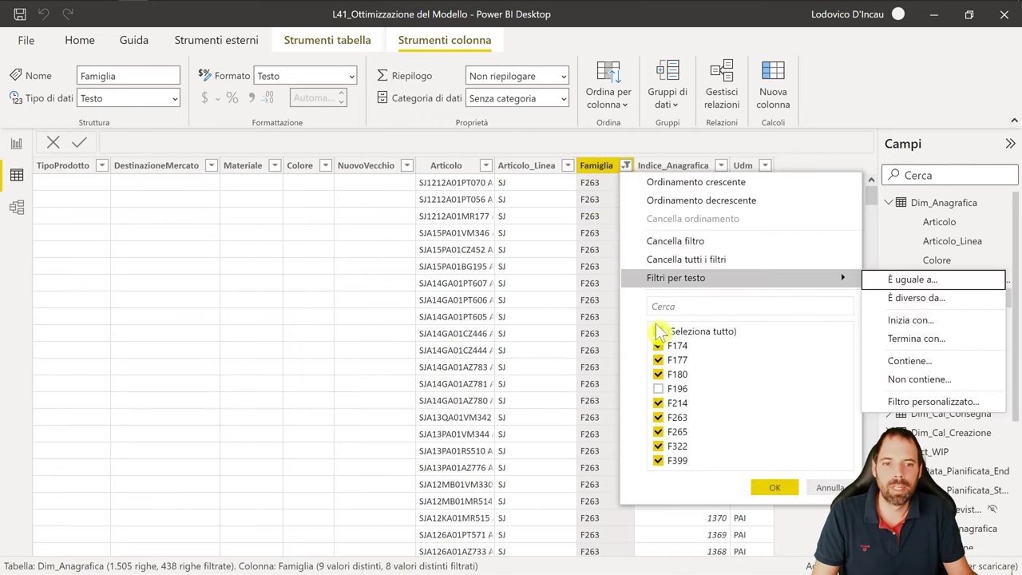
left_click(658, 330)
left_click(658, 330)
left_click(657, 330)
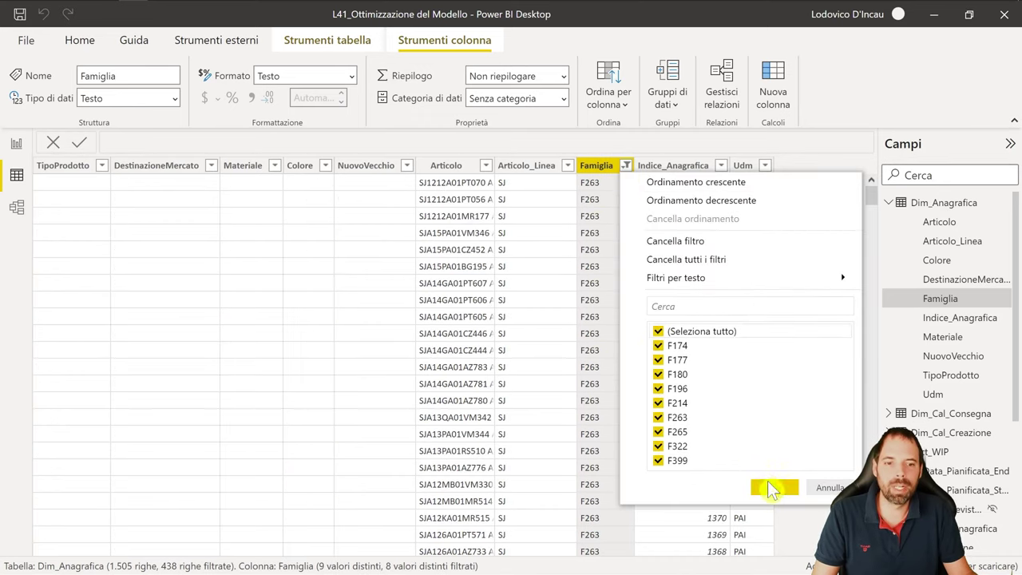
left_click(772, 487)
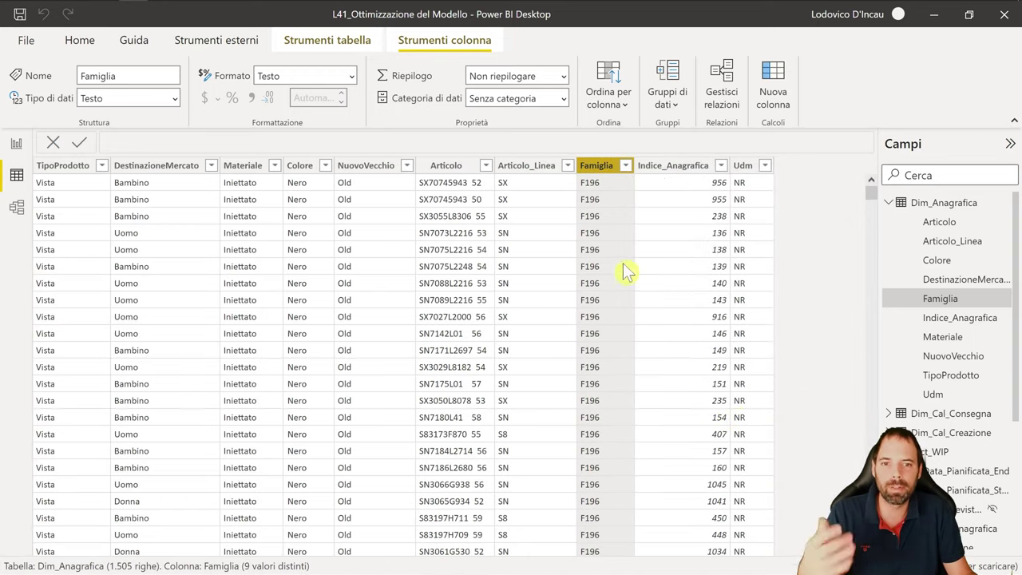
- Check the Articolo_Linea, Indice_Anagrafica and Udm columns, then return to Model view
left_click(528, 166)
left_click(663, 168)
left_click(744, 166)
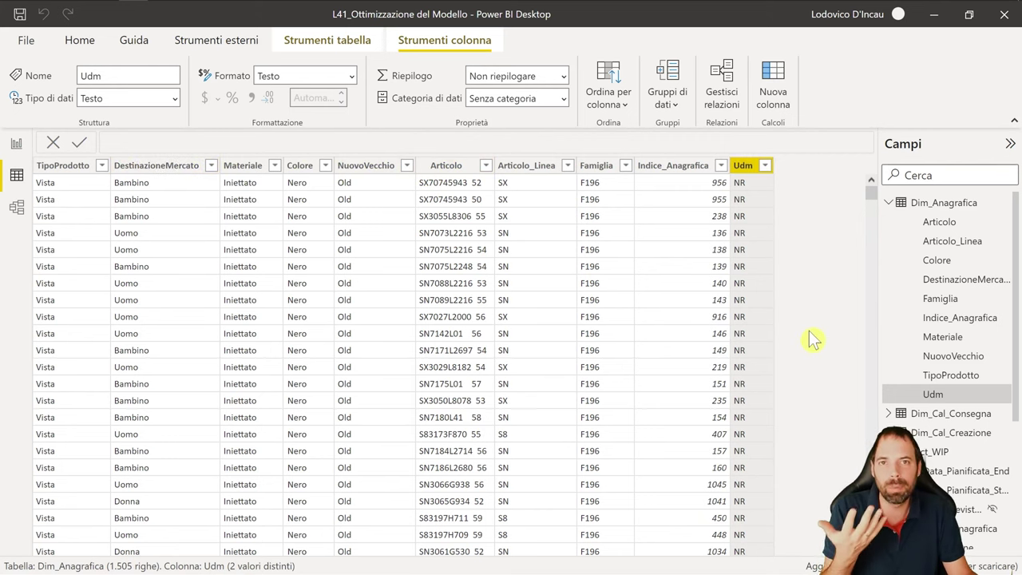
left_click(888, 203)
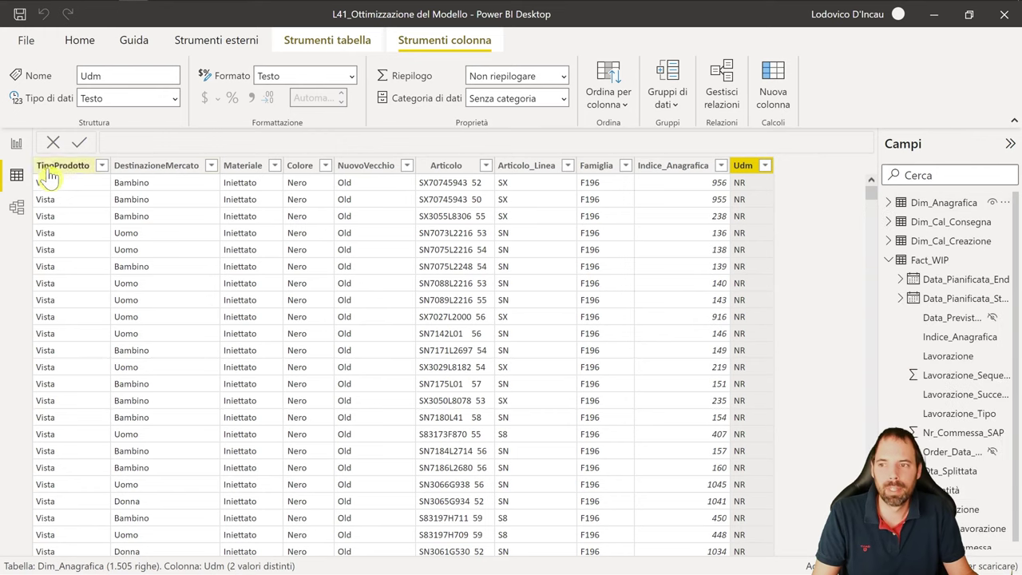
left_click(16, 207)
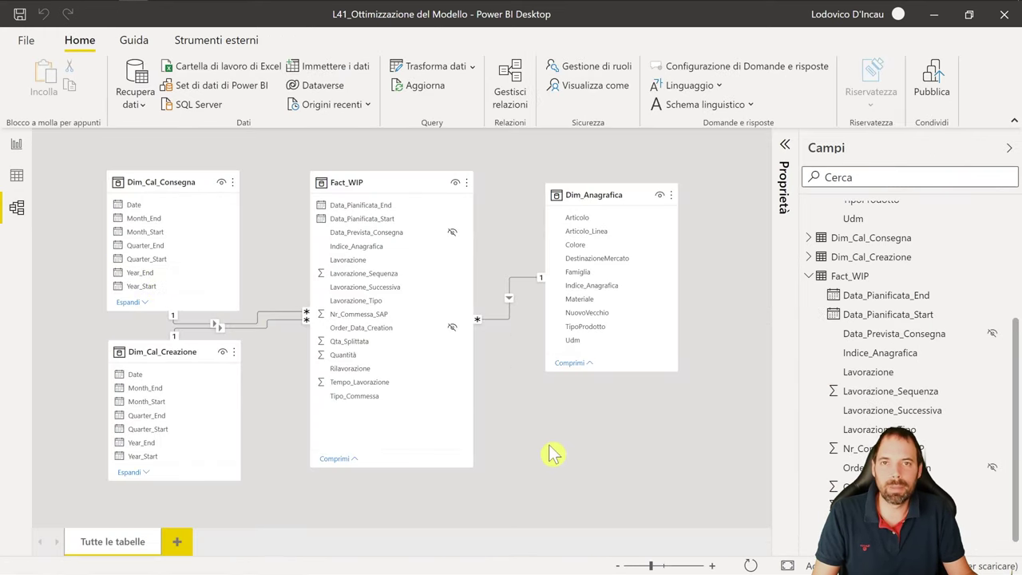